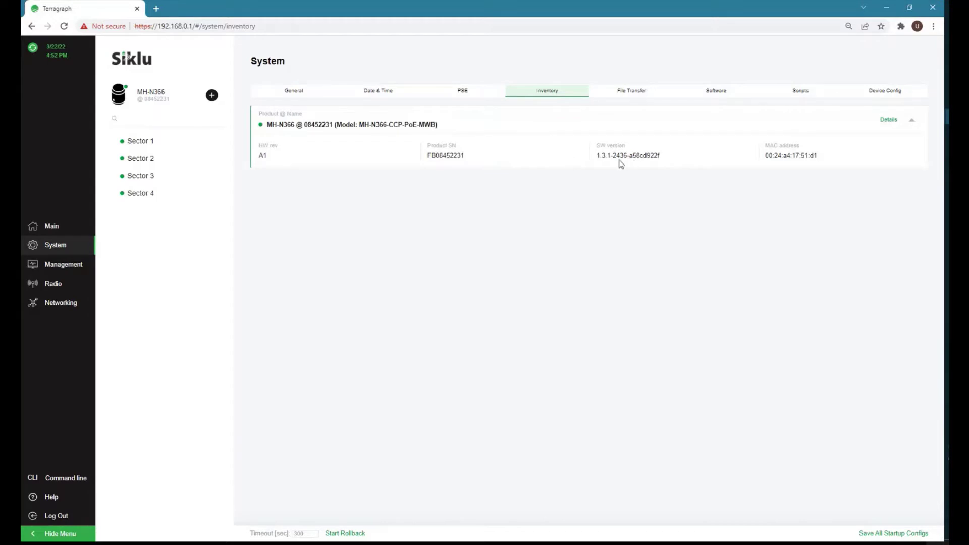
Review the Inventory, File Transfer, Software, Scripts and Device Config tabs, ending on Management IP settings.
left_click(643, 95)
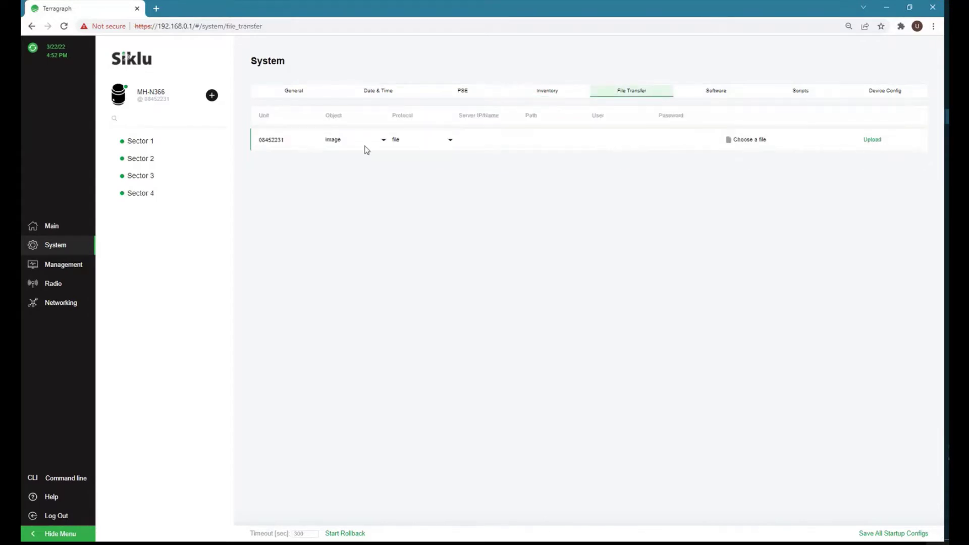
left_click(384, 143)
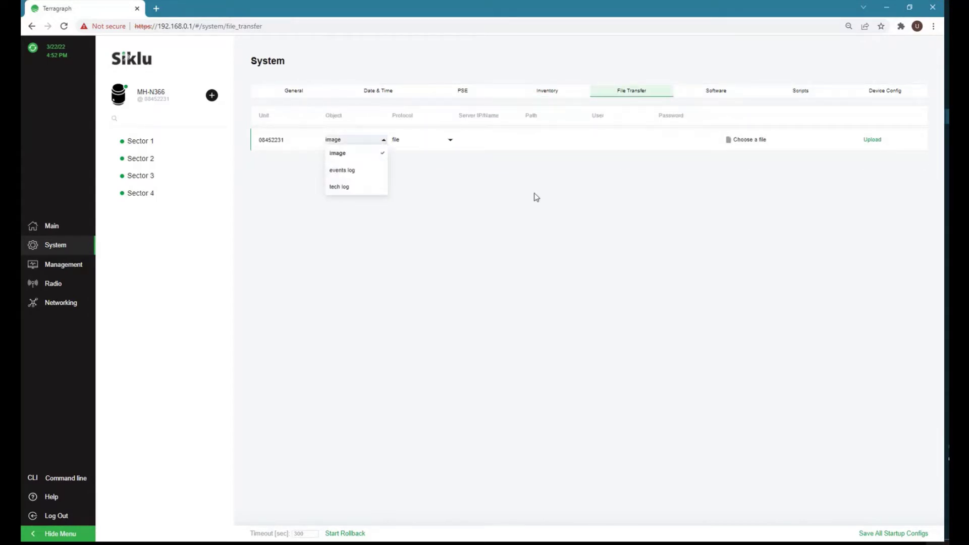
left_click(715, 94)
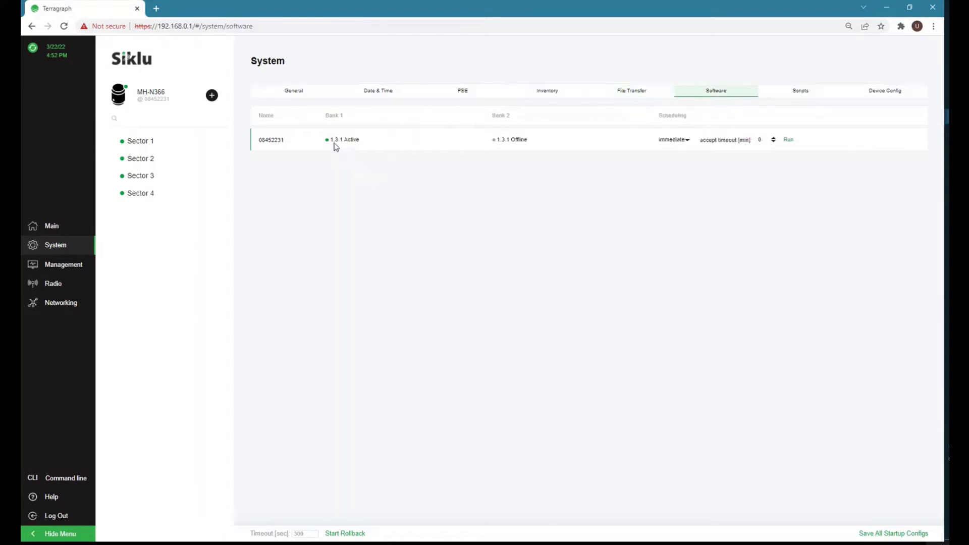
left_click(807, 95)
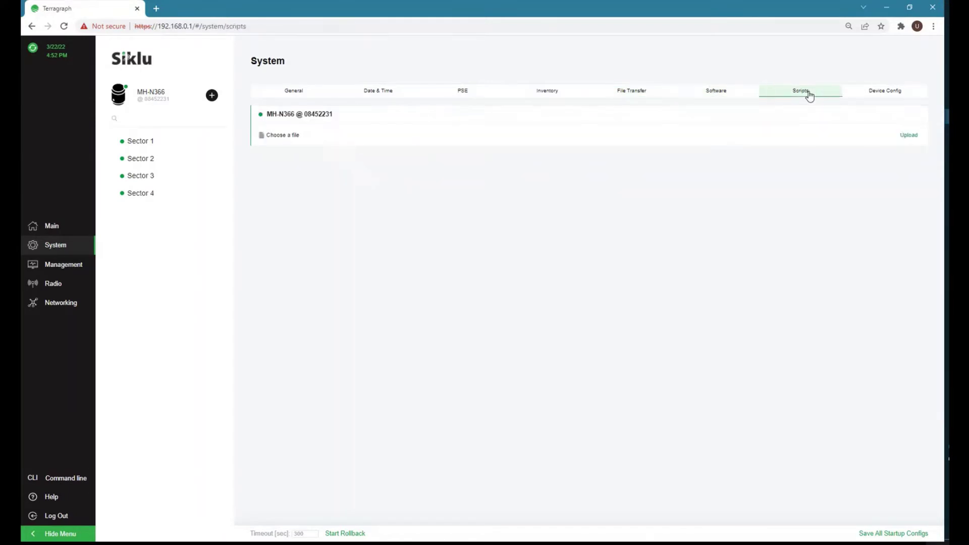
left_click(885, 95)
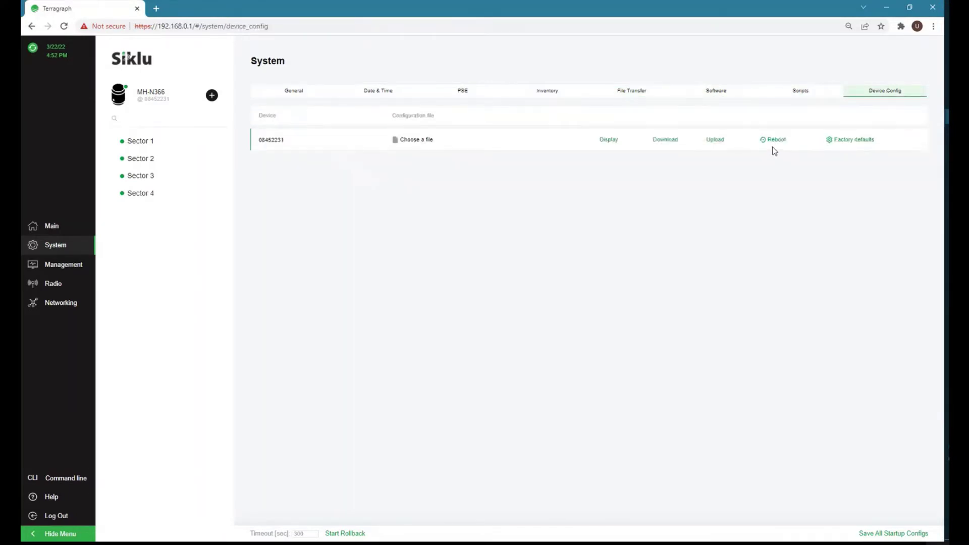
left_click(54, 268)
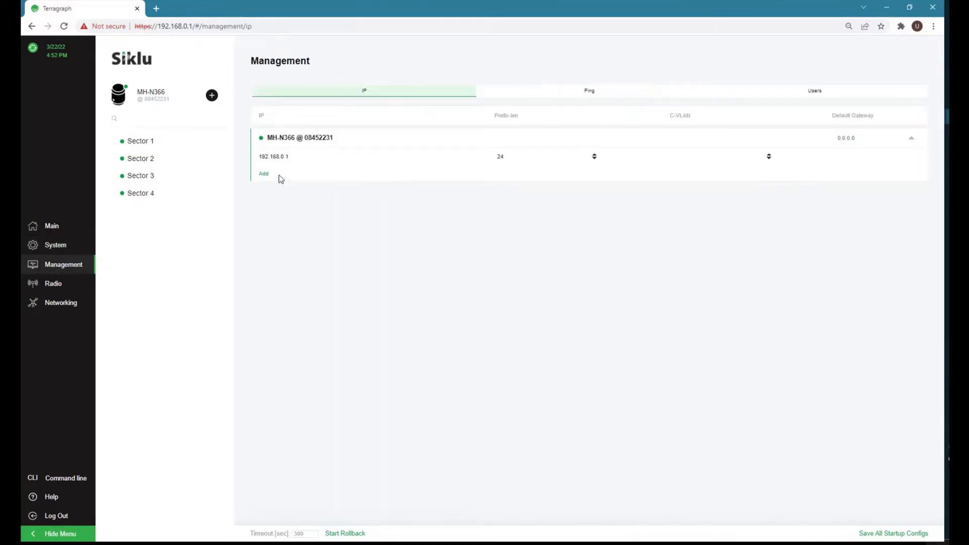
Look at the Ping tool and list the device's configured user accounts.
left_click(594, 95)
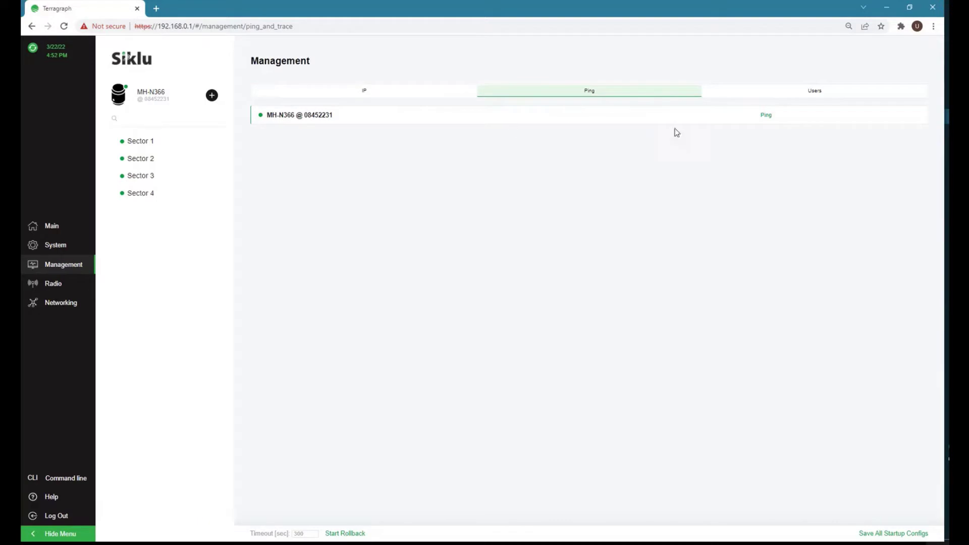
left_click(821, 96)
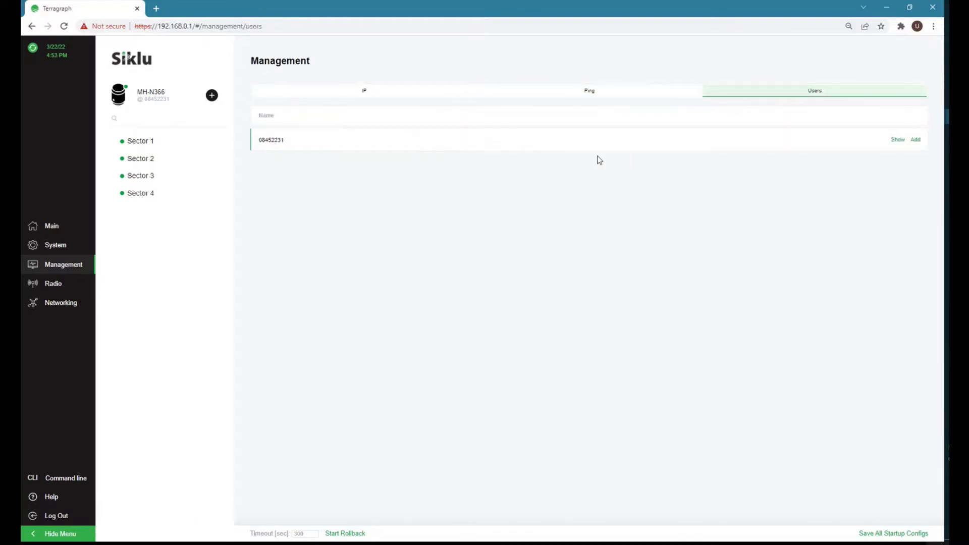
left_click(897, 140)
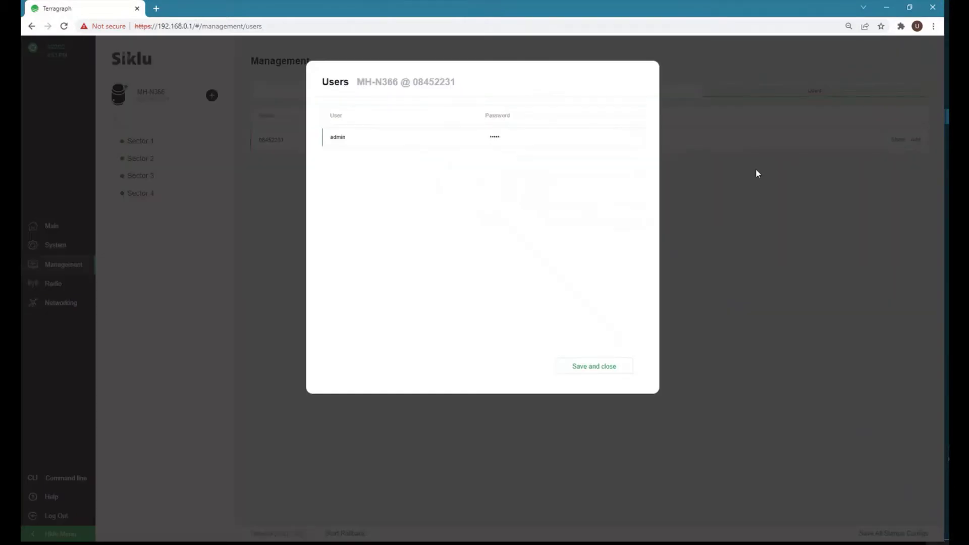
left_click(580, 371)
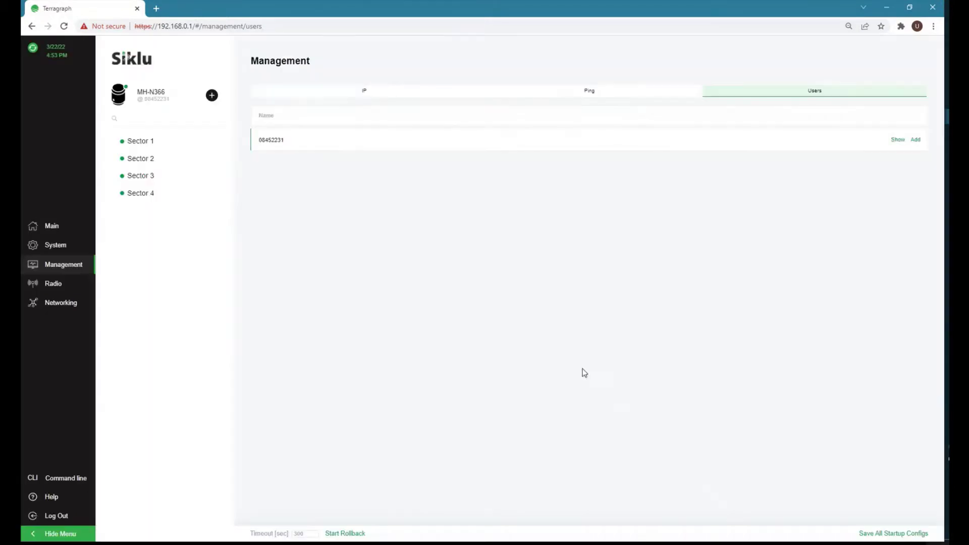
Review the Radio RF and Links settings, abandon a new Mesh Node link, then view Ethernet ports.
left_click(51, 285)
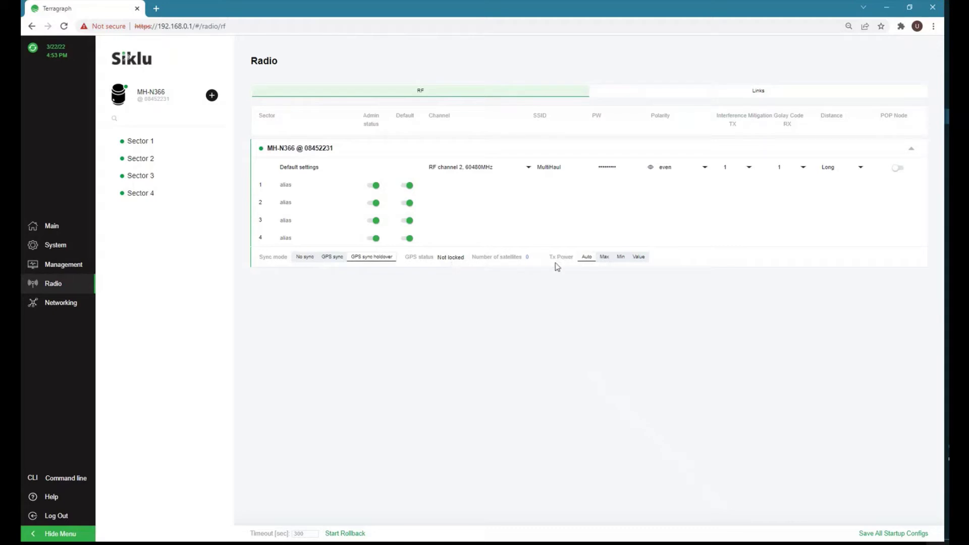
left_click(762, 94)
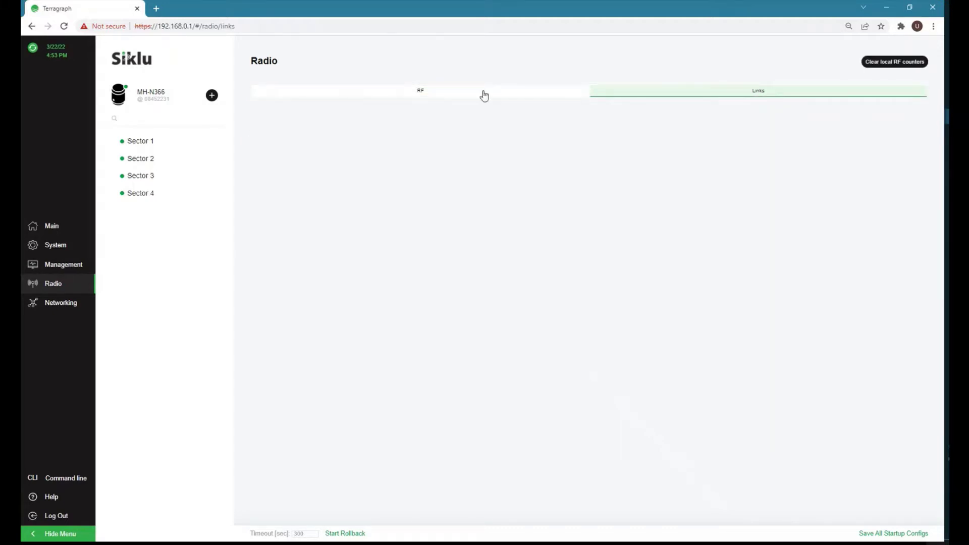
left_click(412, 95)
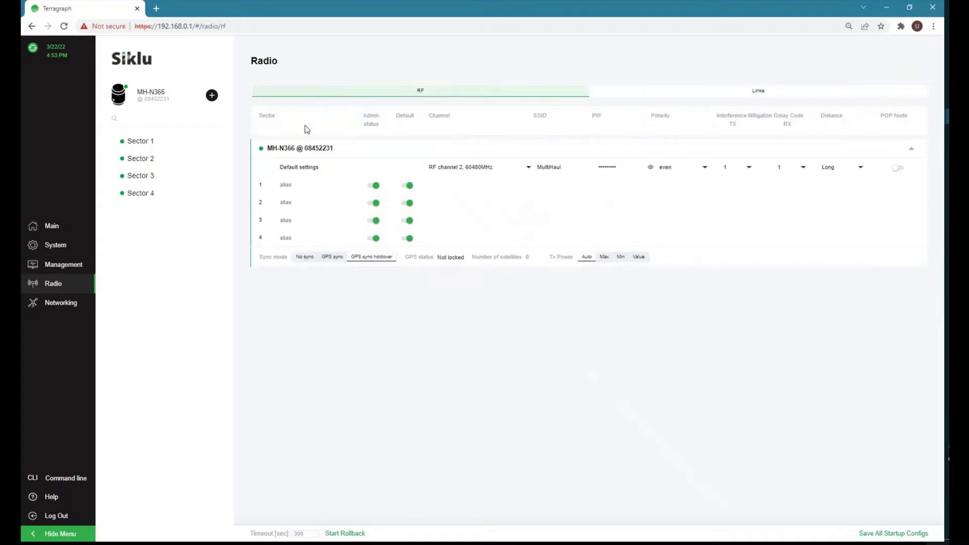
left_click(211, 98)
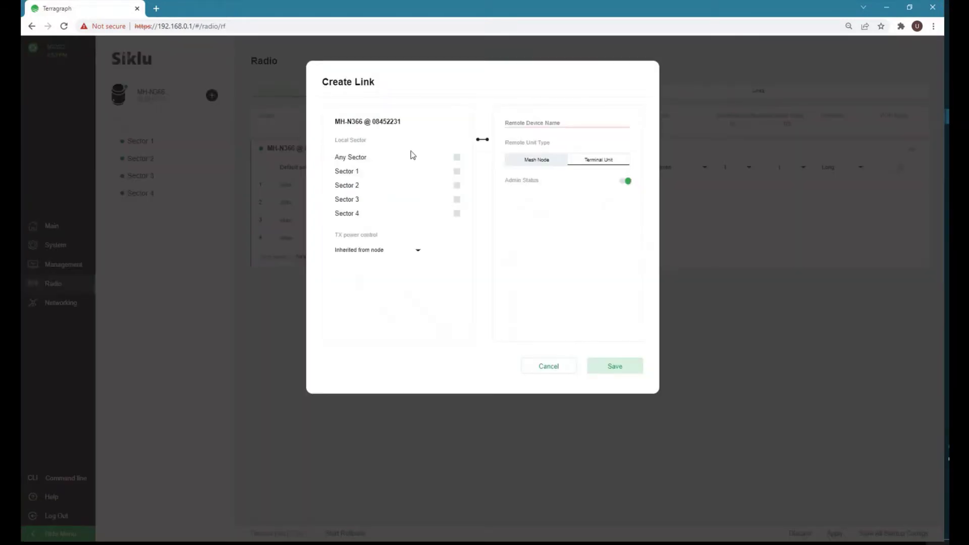
left_click(542, 162)
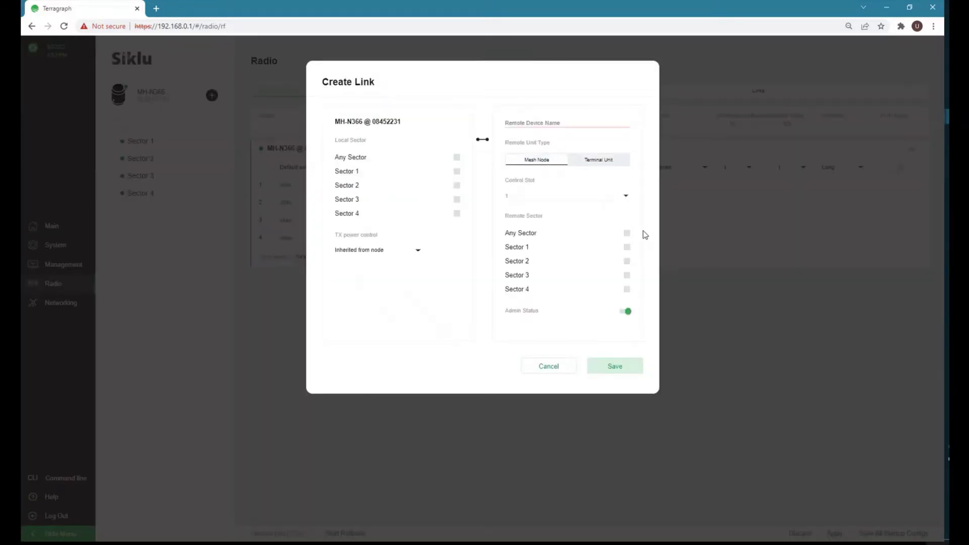
left_click(552, 364)
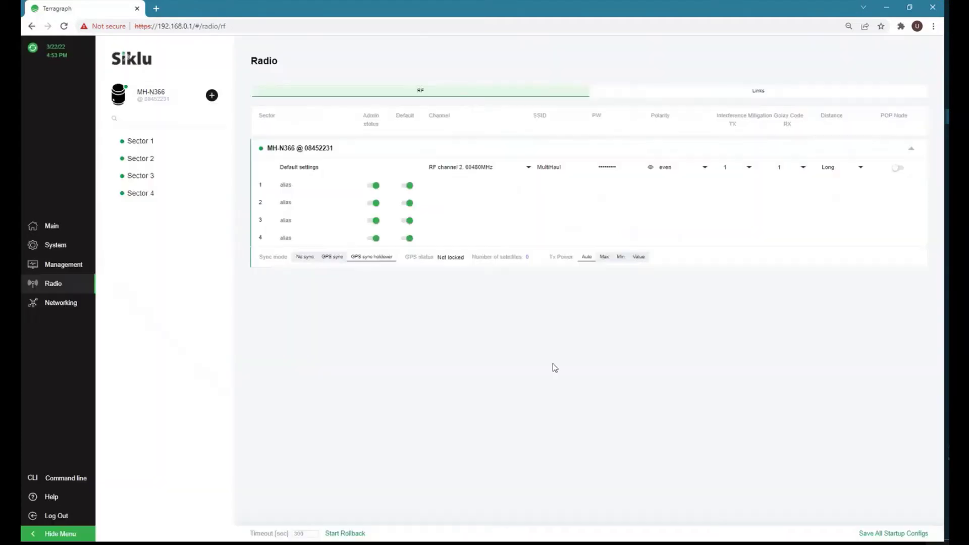
left_click(45, 309)
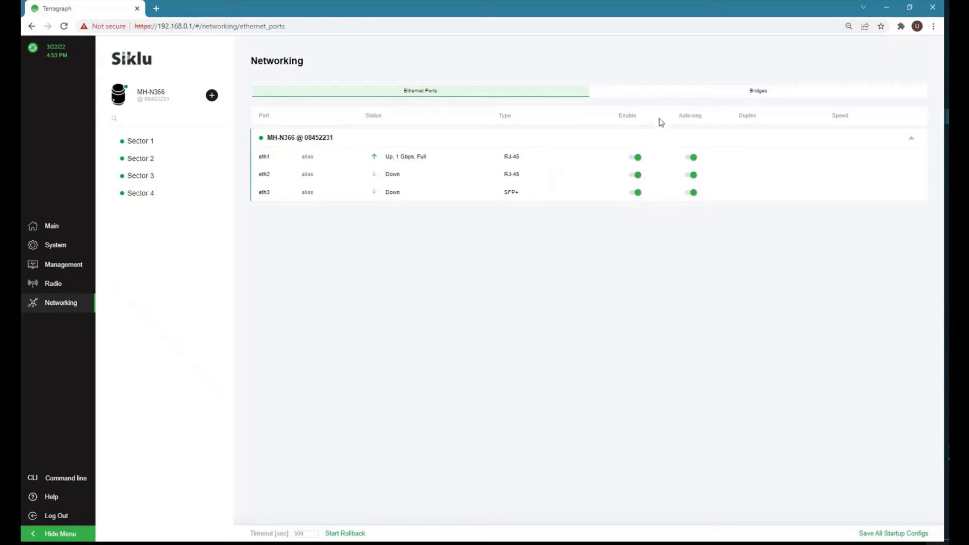
Check the Bridges tab, run 'show' in the command line to dump the configuration, then open Help.
left_click(772, 97)
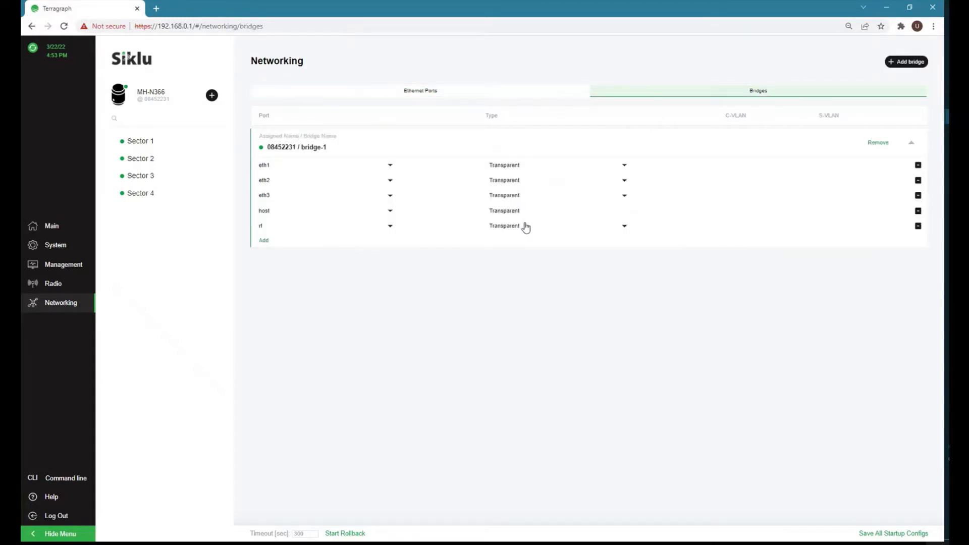
left_click(61, 483)
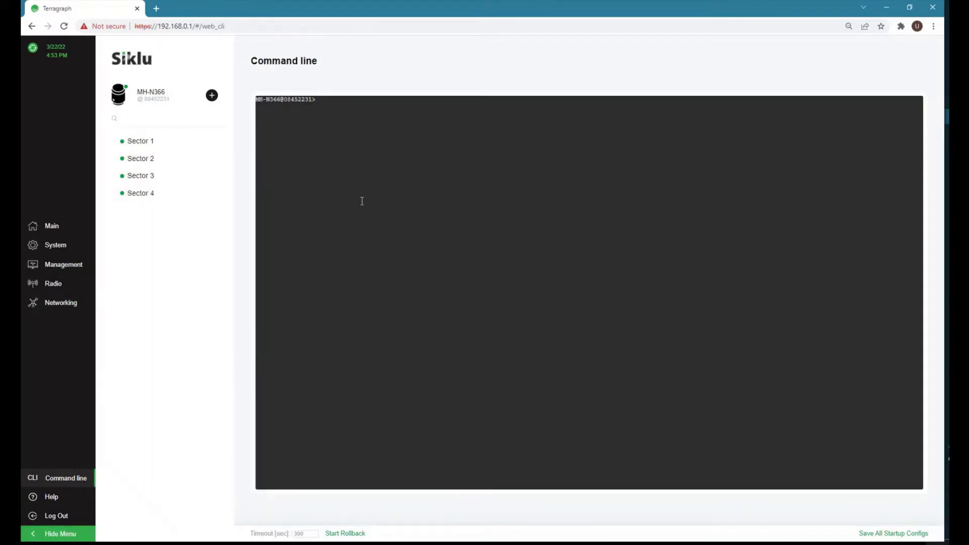
type("show")
key("Return")
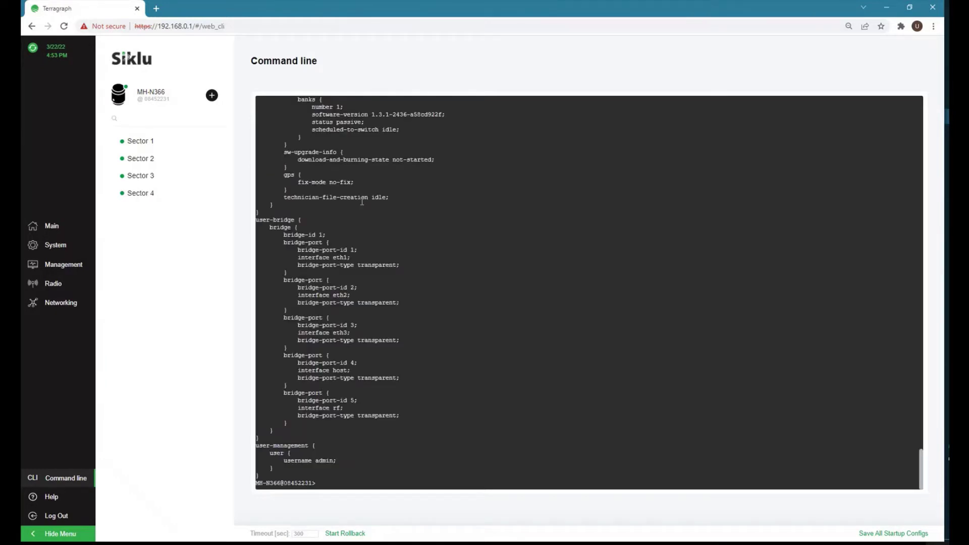
scroll(432, 295, "up", 15)
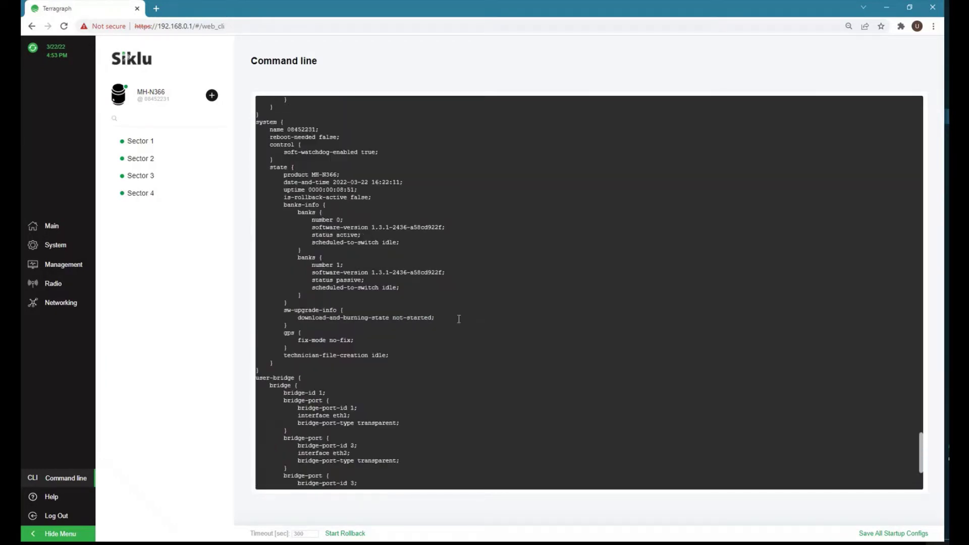
scroll(460, 319, "up", 10)
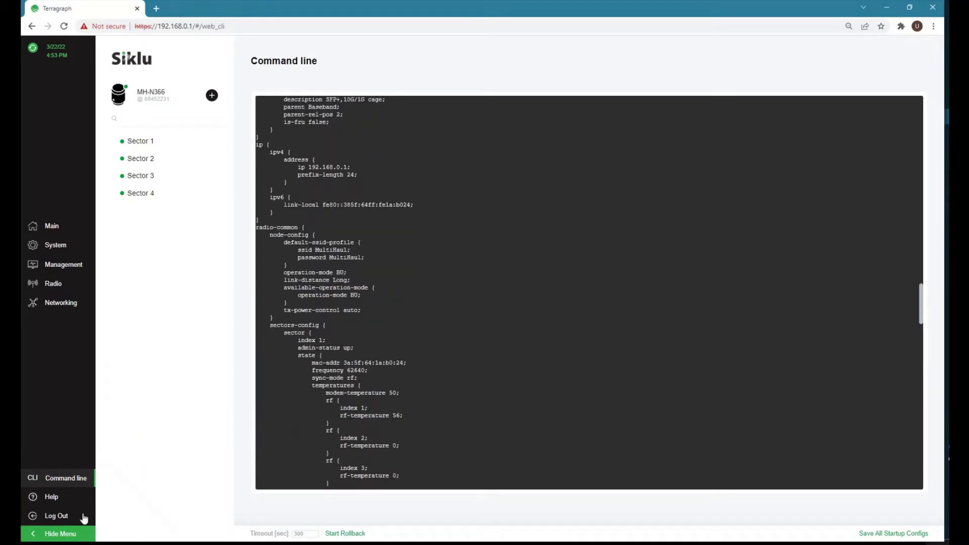
left_click(50, 497)
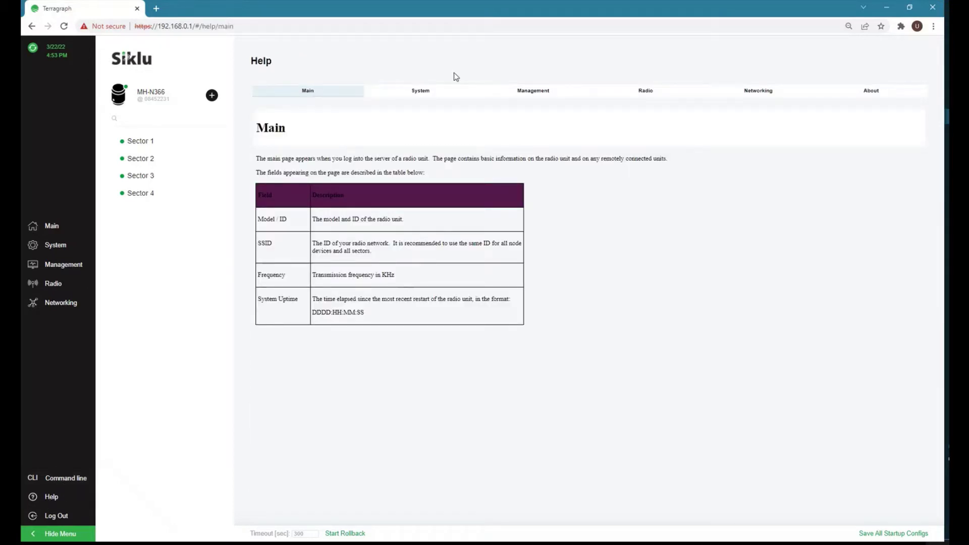
Browse the System, Management, Radio, Networking and About help topics, then return to Main with sidebar collapsed.
left_click(424, 90)
left_click(533, 91)
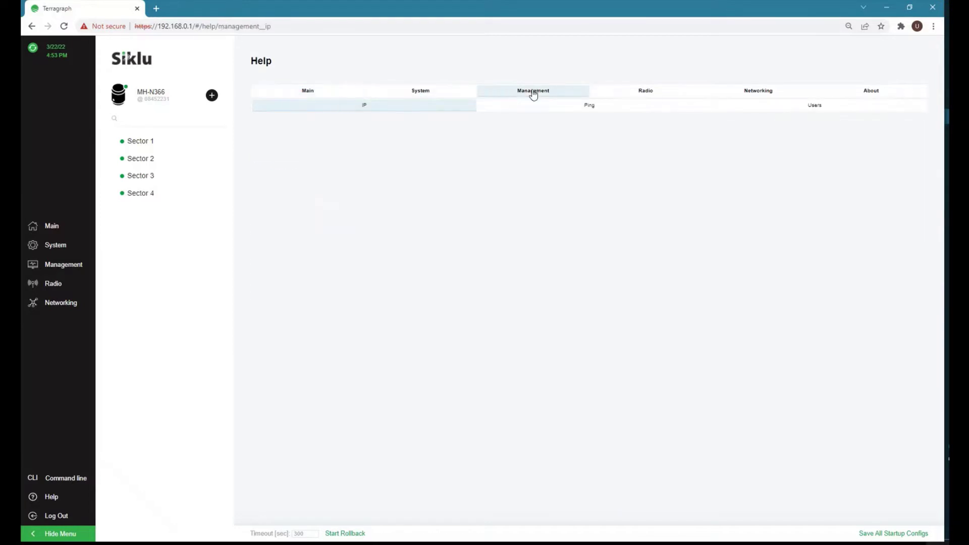
left_click(645, 94)
left_click(772, 92)
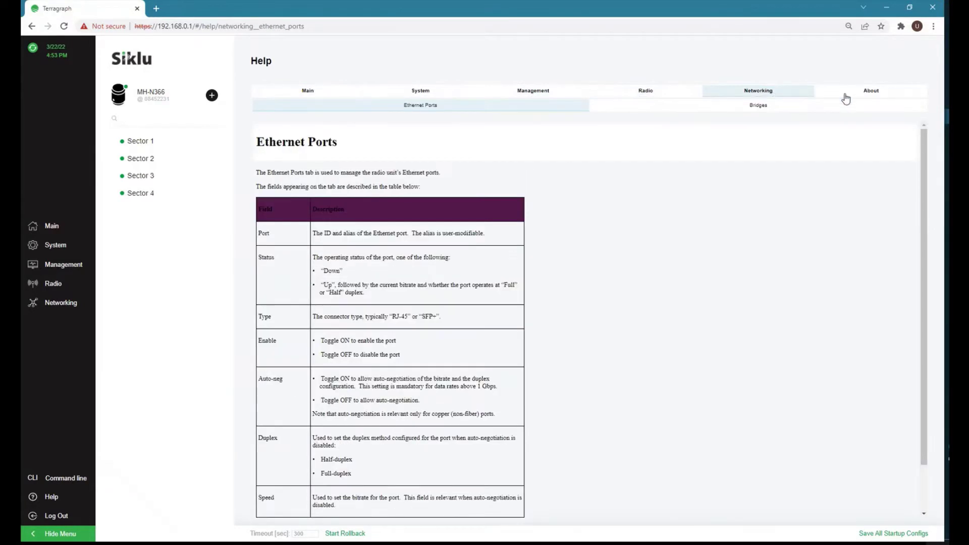
left_click(860, 92)
left_click(313, 92)
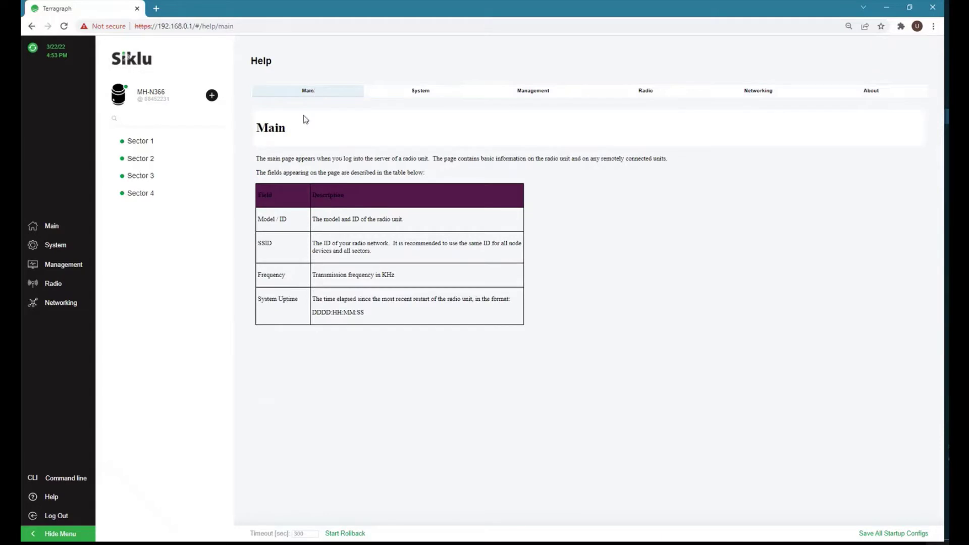
left_click(52, 228)
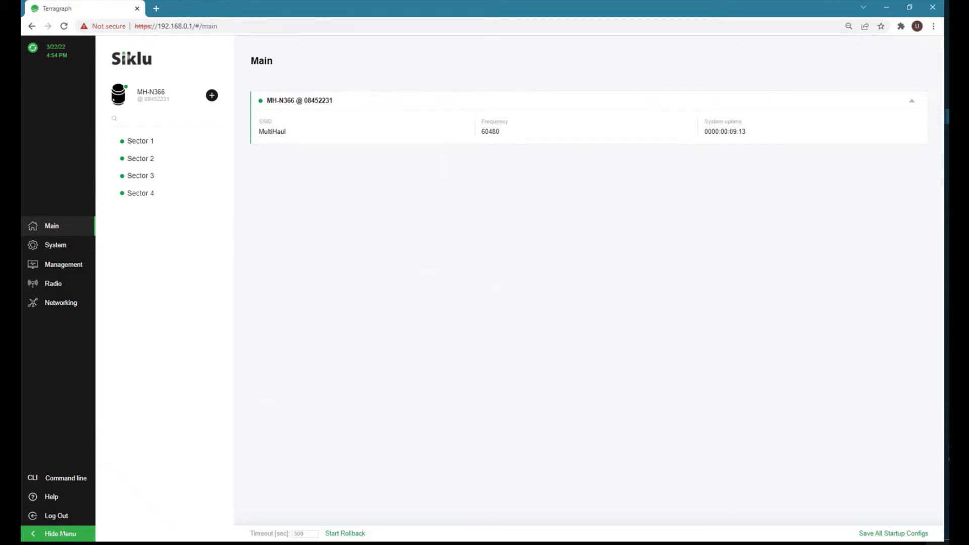
left_click(32, 535)
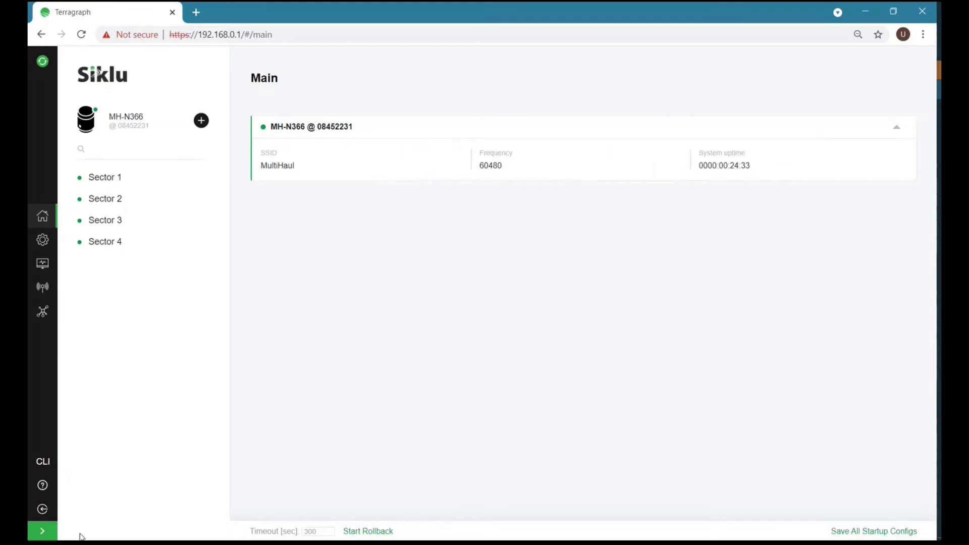
Rename the node's system name to 'dn1' in System General and apply it.
left_click(42, 240)
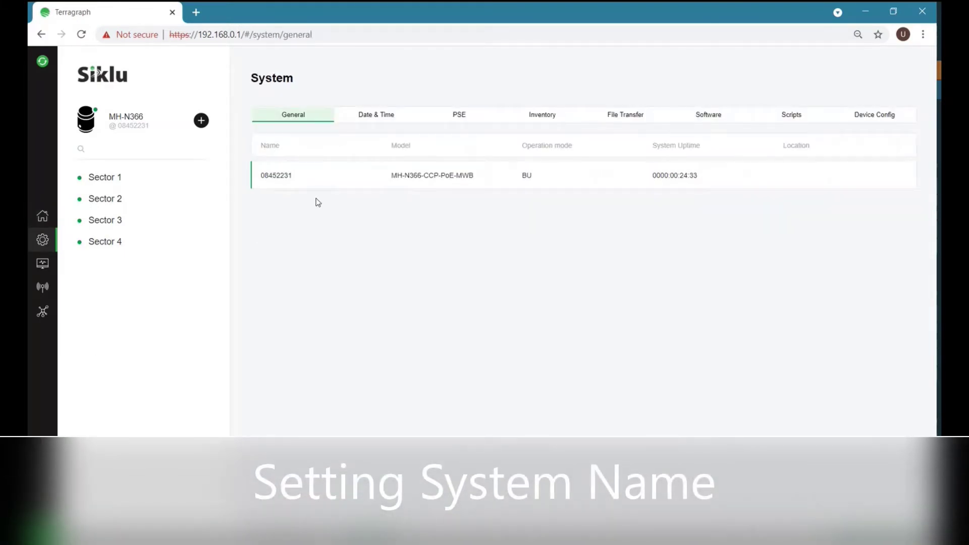
left_click(280, 178)
double_click(278, 176)
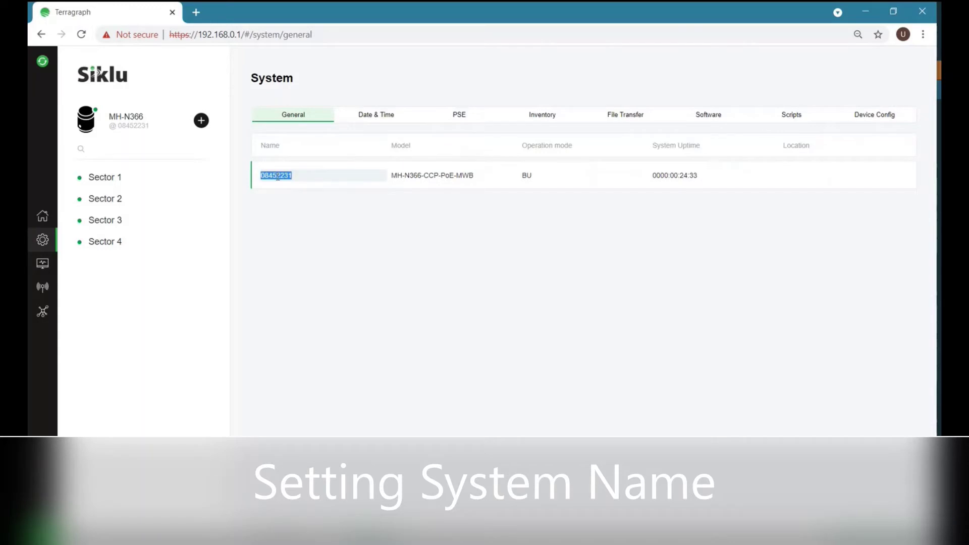
type("dn1")
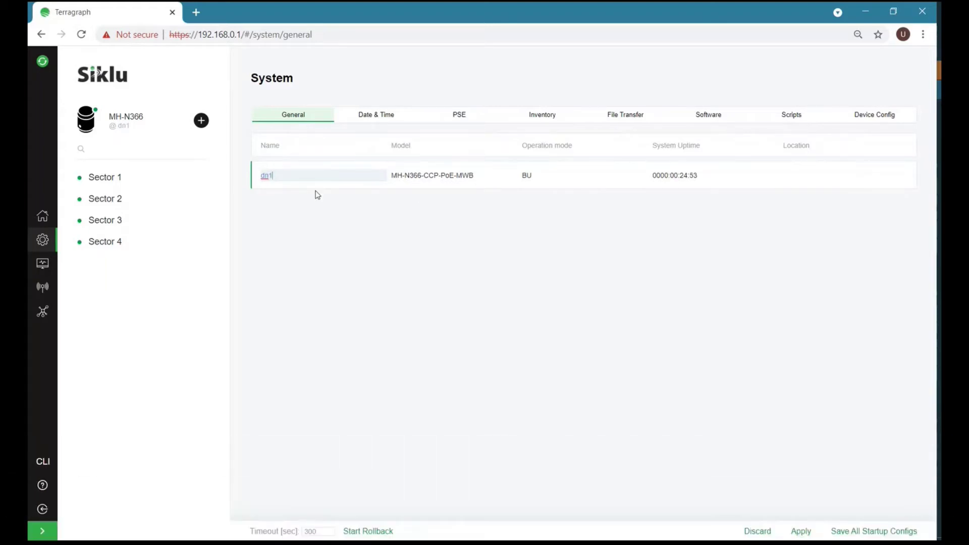
left_click(801, 532)
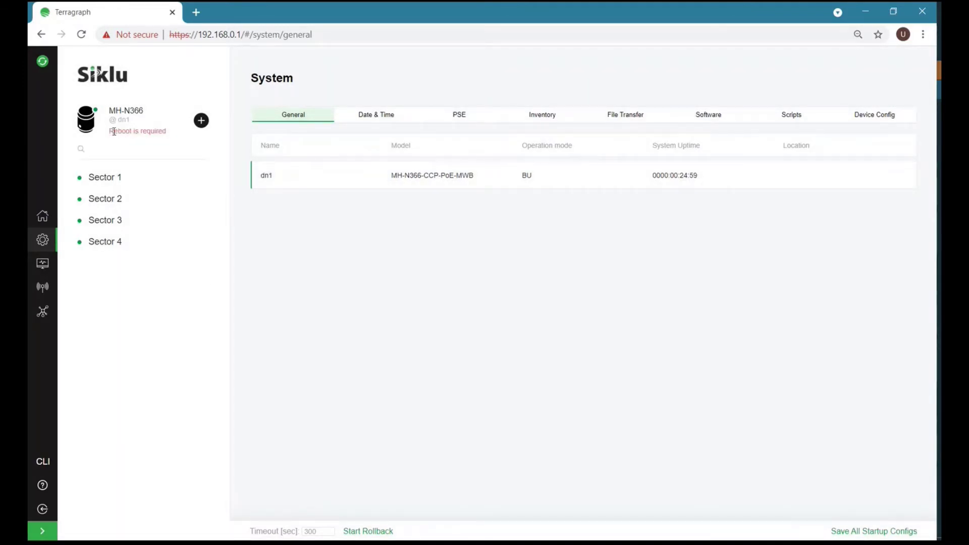
left_click_drag(114, 131, 174, 133)
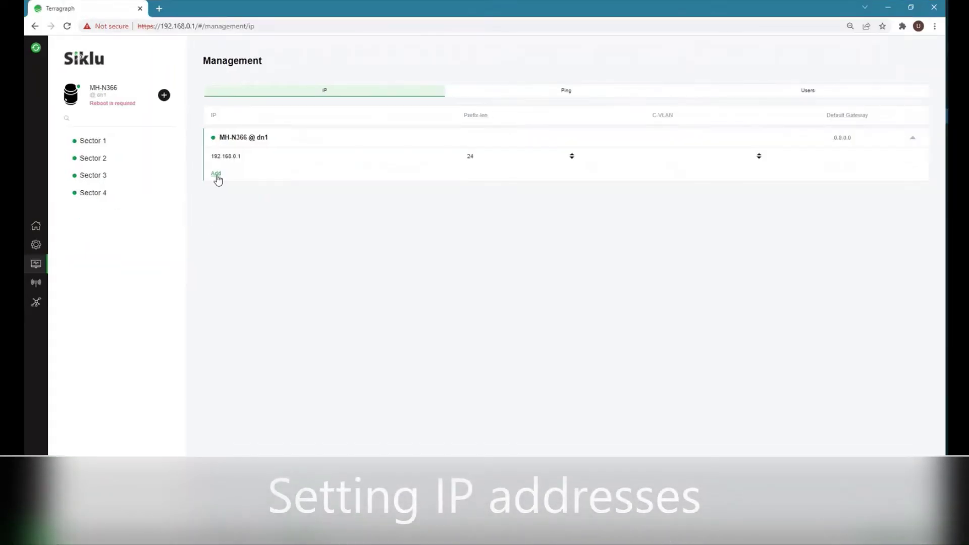
Add management IP 172.20.11.10 with default gateway 172.20.11.250 and apply.
left_click(217, 174)
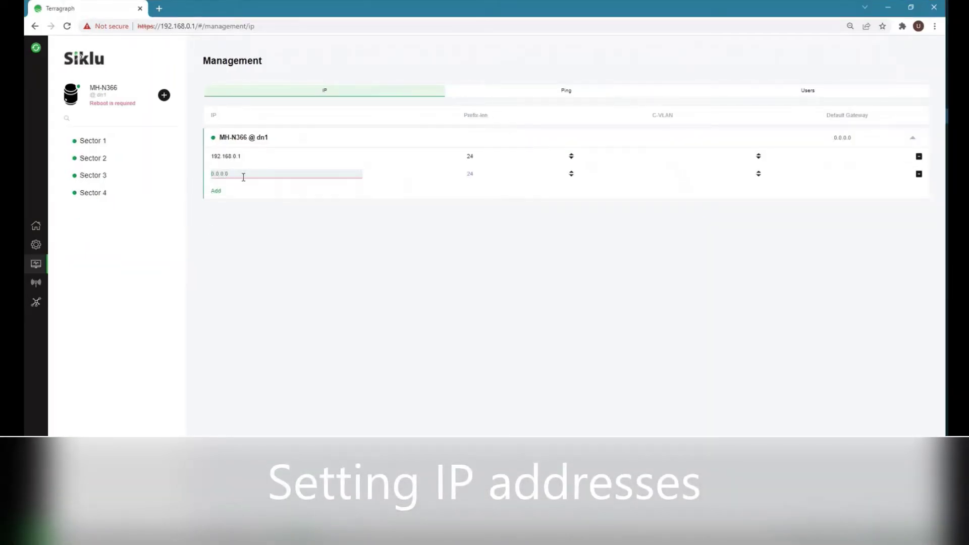
type("172.20.11.10")
left_click(836, 138)
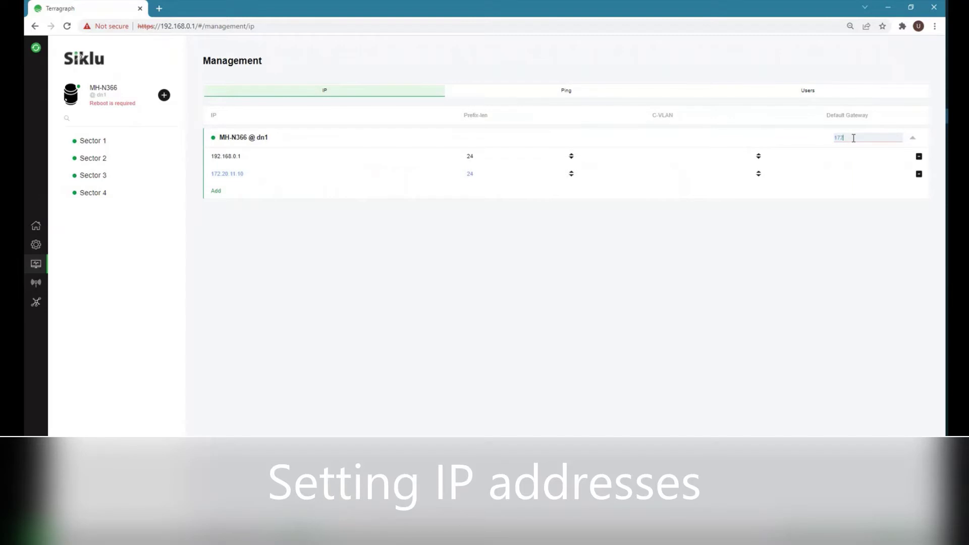
type("172.20")
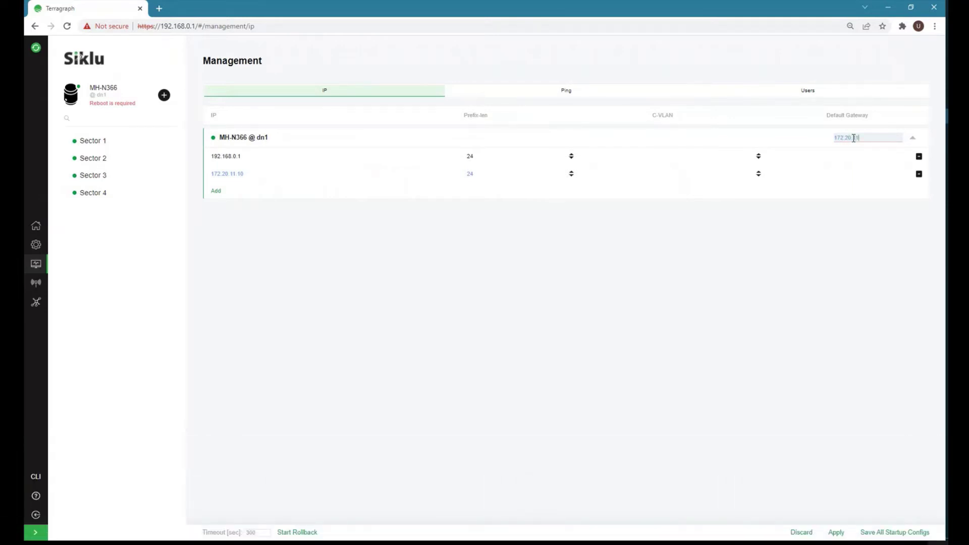
type(".11.250")
left_click(836, 531)
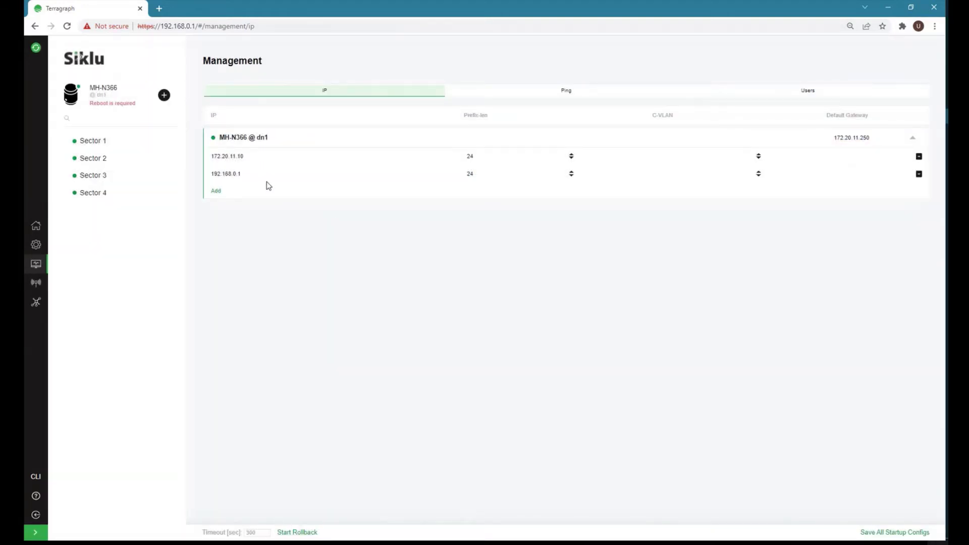
Change the existing 192.168.0.1 management address to 192.168.0.10 and apply.
left_click(242, 174)
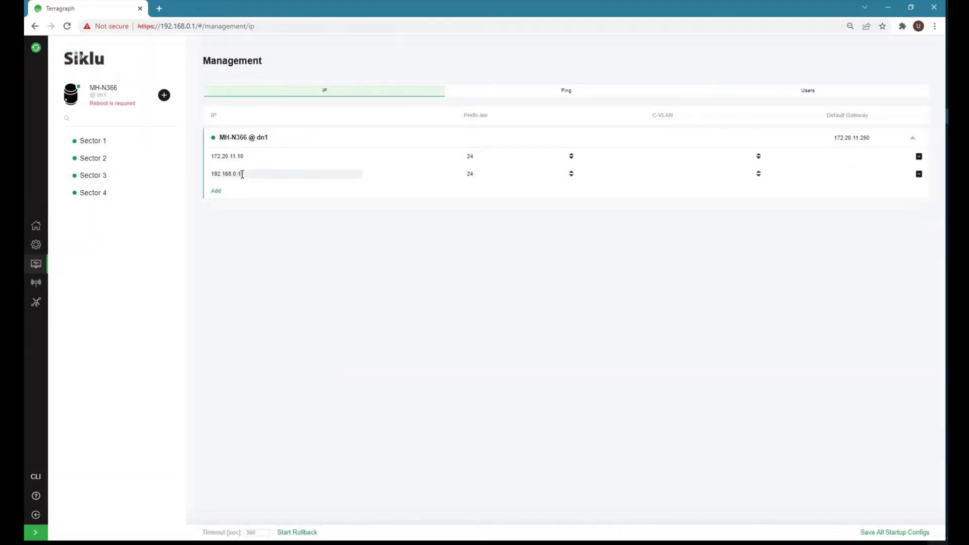
type("0")
left_click(836, 533)
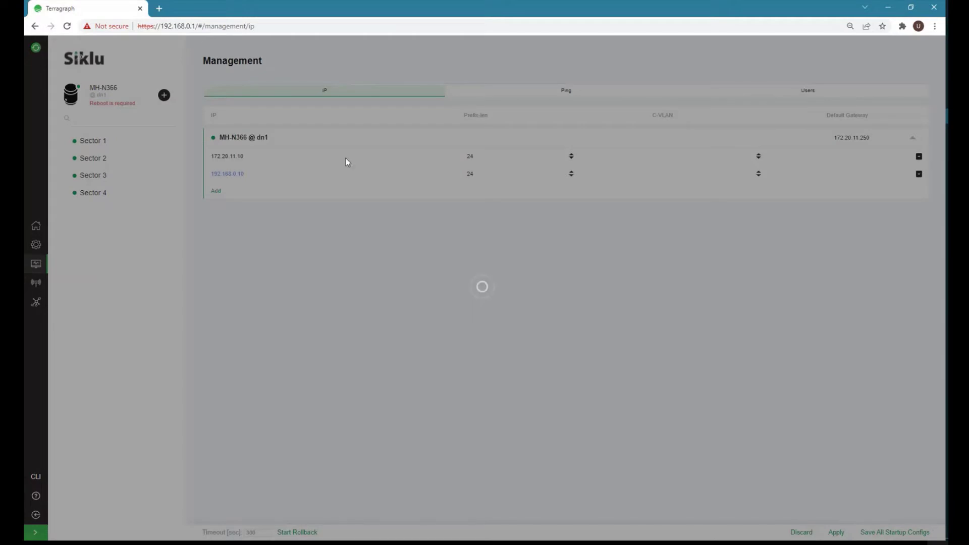
Browse to 192.168.0.10, bypassing the certificate warning to reach the login page.
left_click_drag(193, 29, 302, 29)
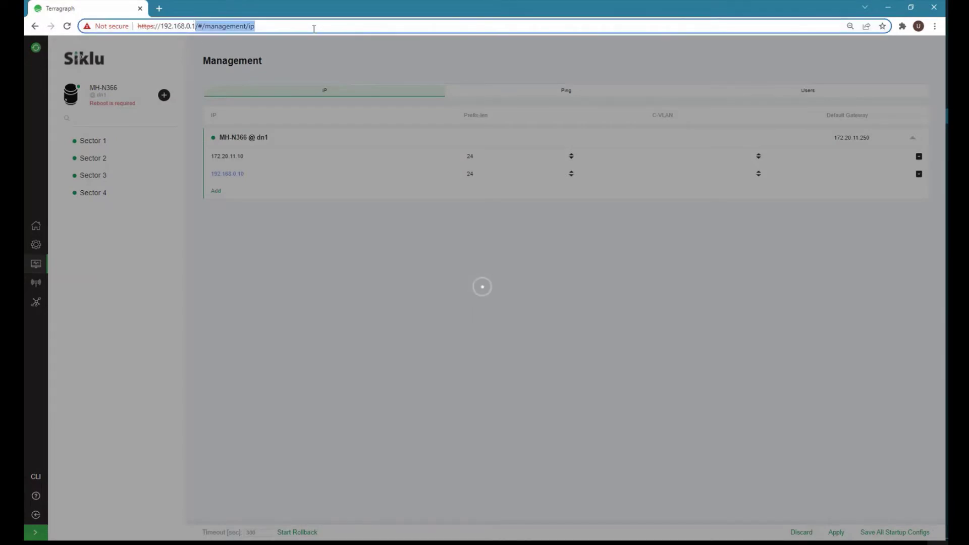
type("10")
key("Return")
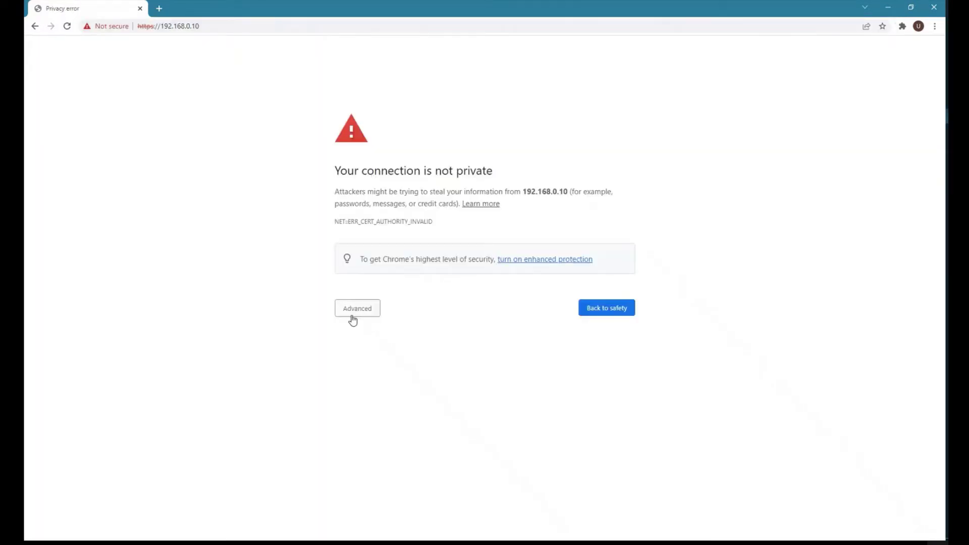
left_click(358, 311)
left_click(380, 384)
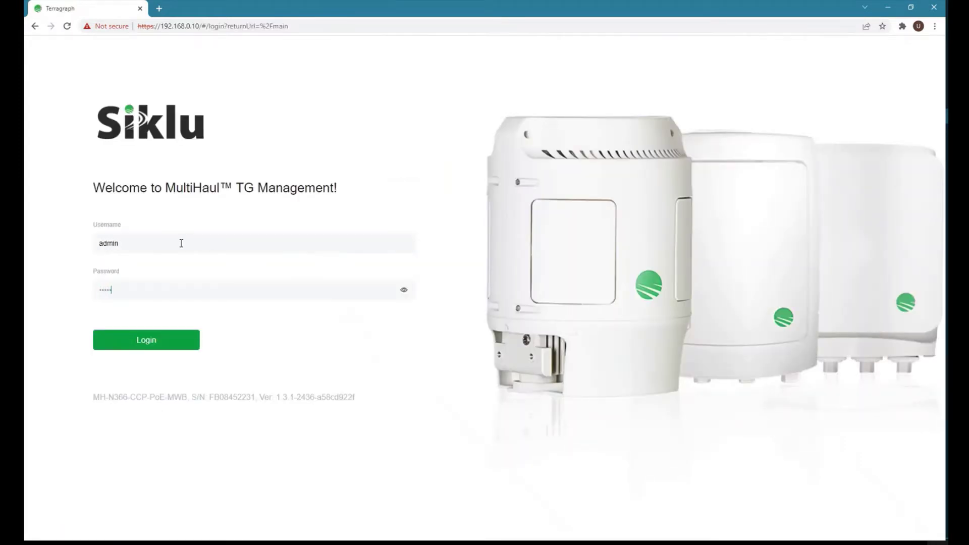
Log in at 192.168.0.10 and move through System and Management to the Radio RF settings.
key("Return")
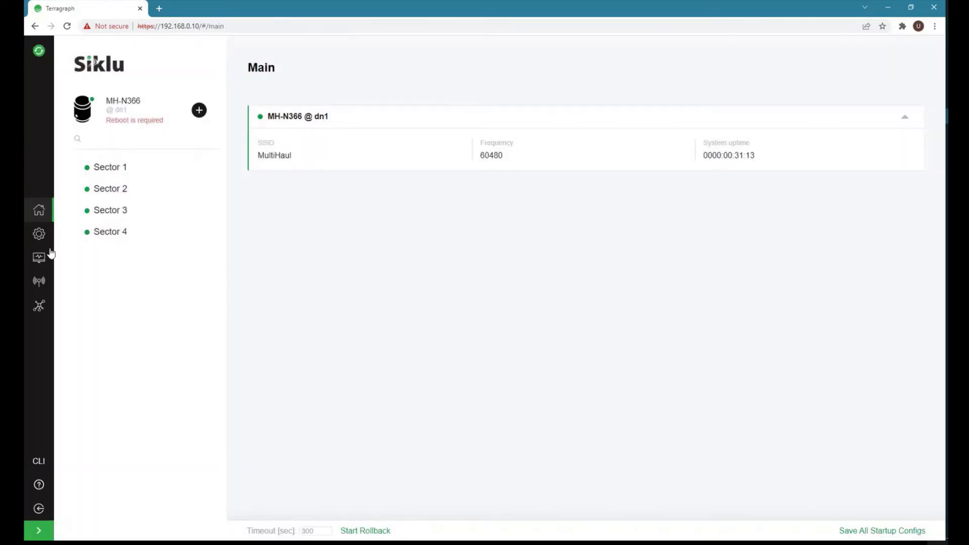
left_click(38, 237)
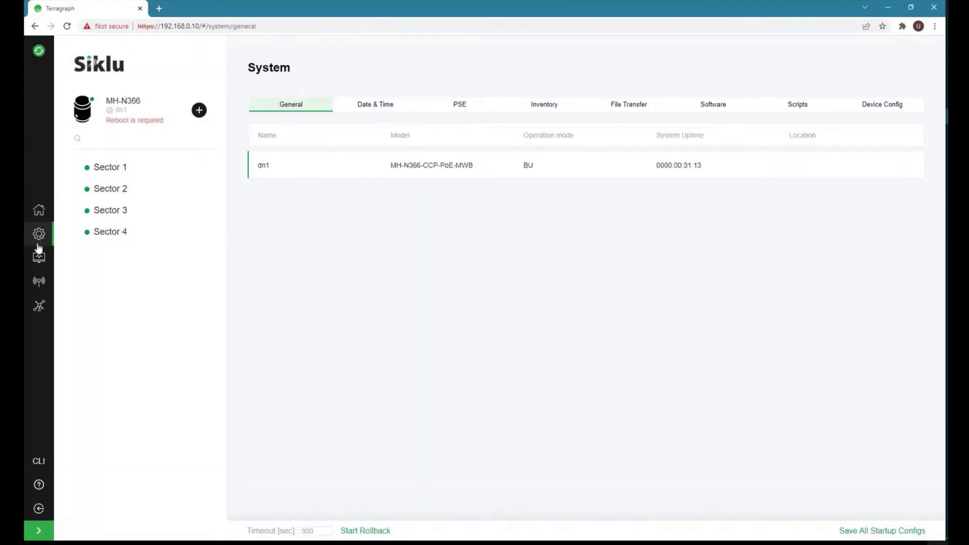
left_click(38, 256)
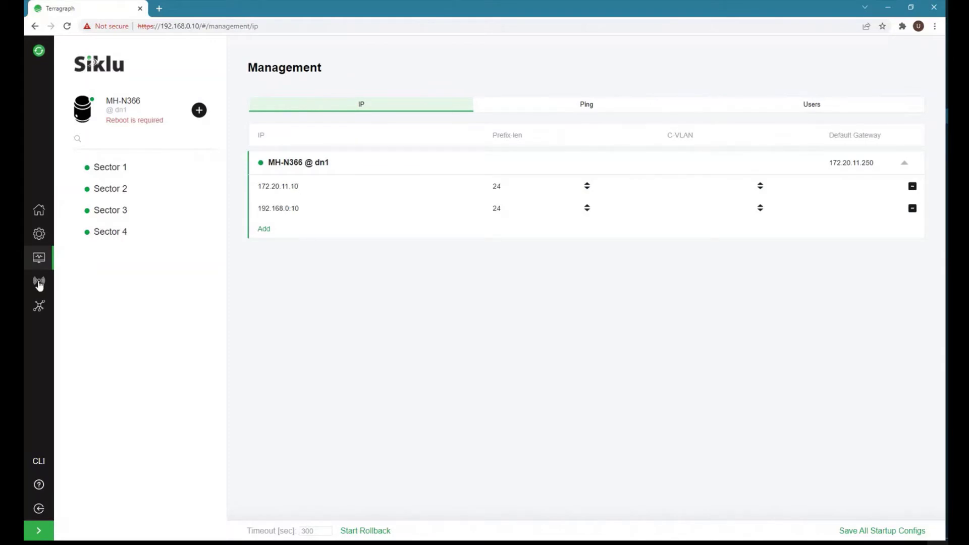
left_click(39, 283)
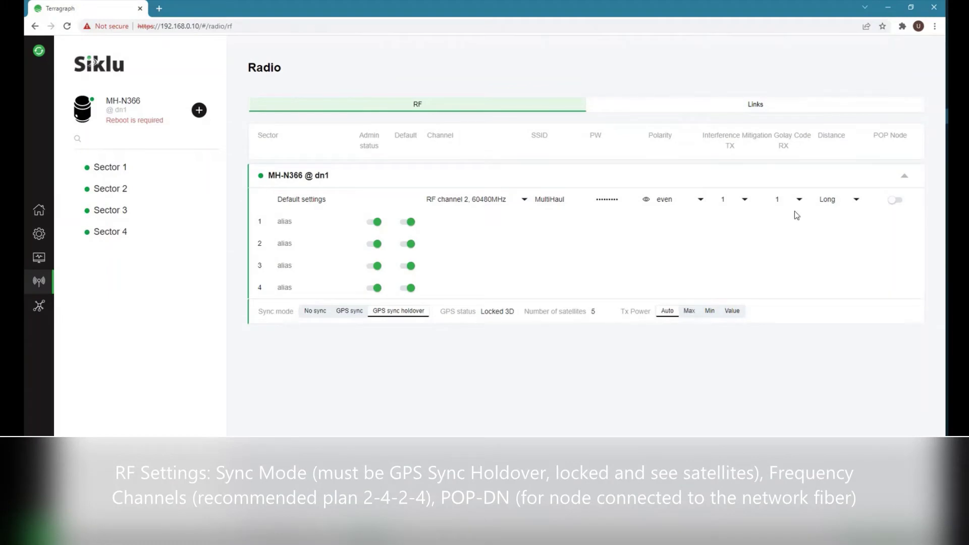
Enable POP Node and turn off Default settings for sectors 1 through 4.
left_click(896, 200)
left_click(409, 222)
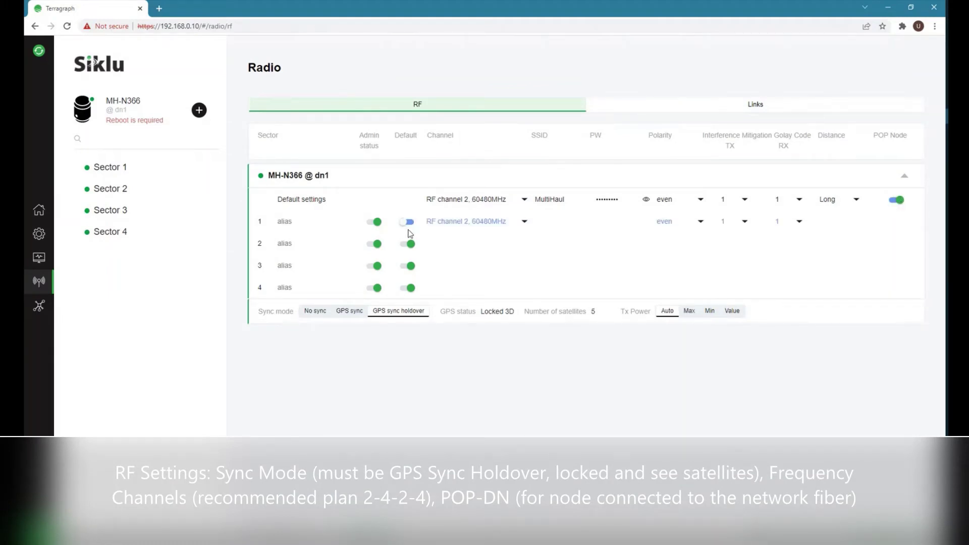
left_click(409, 244)
left_click(409, 266)
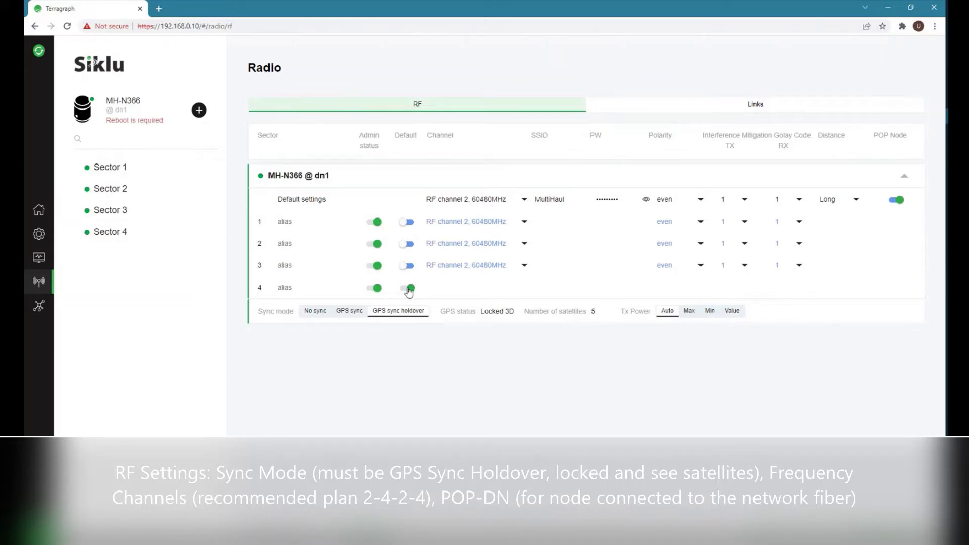
left_click(409, 288)
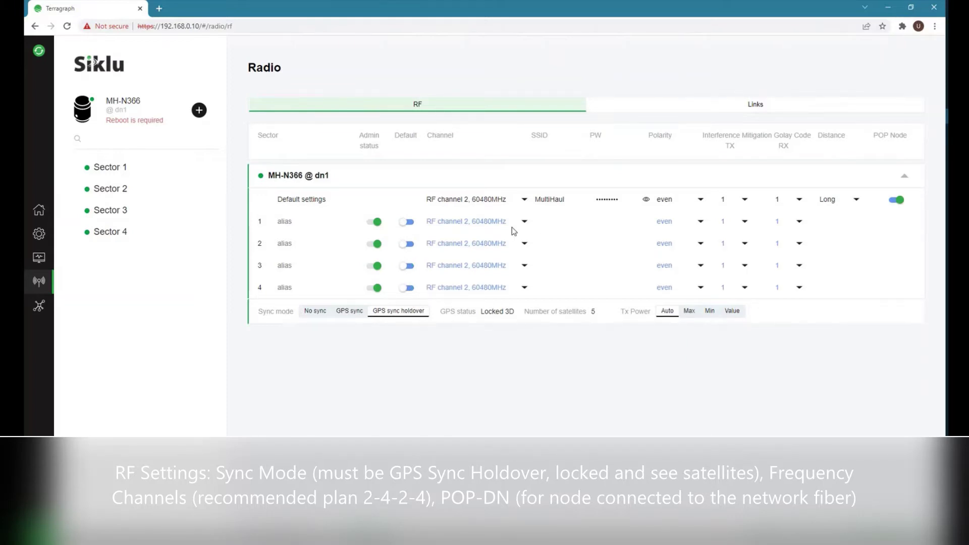
Set sectors 2 and 4 to RF channel 4 (64800MHz) and apply.
left_click(472, 244)
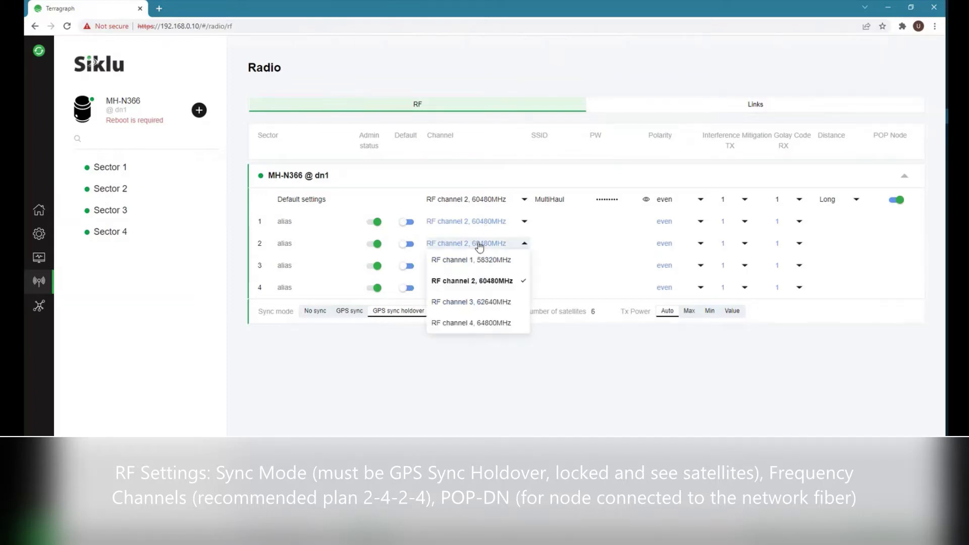
left_click(482, 324)
left_click(474, 288)
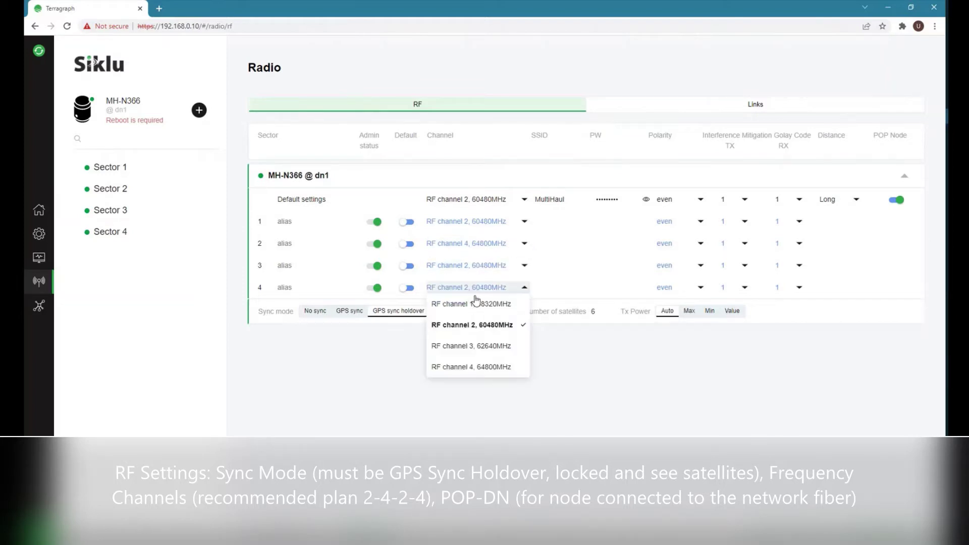
left_click(480, 371)
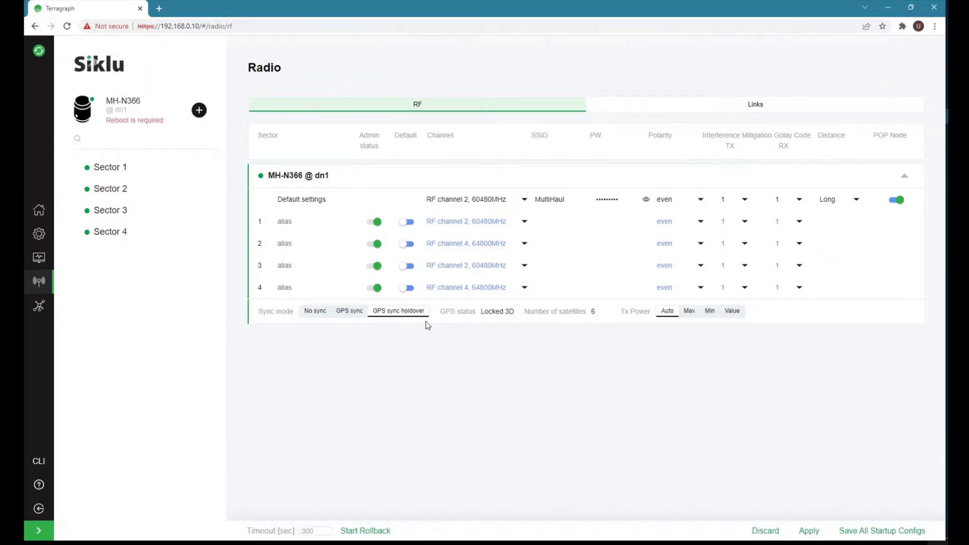
left_click(807, 531)
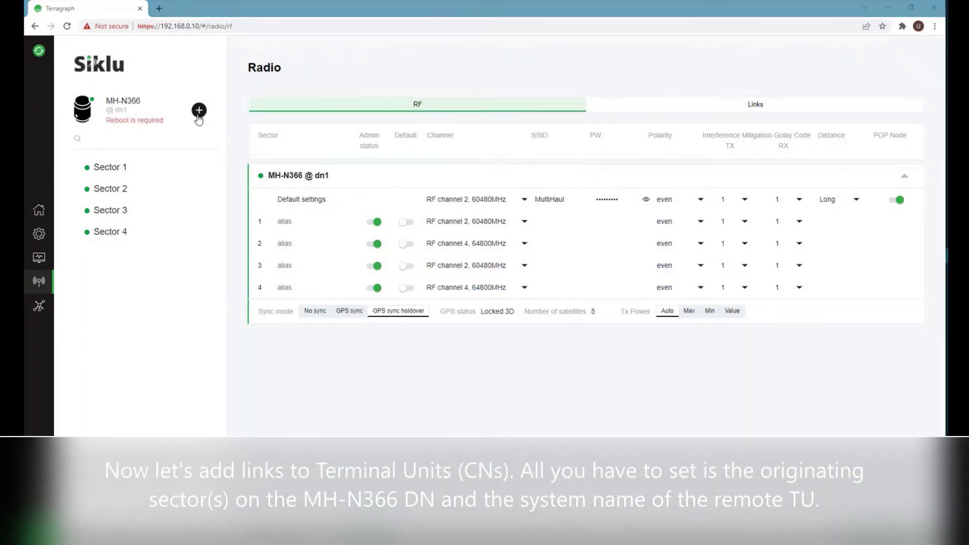
Create and apply a Sector 2 link to the terminal unit cn1.
left_click(199, 112)
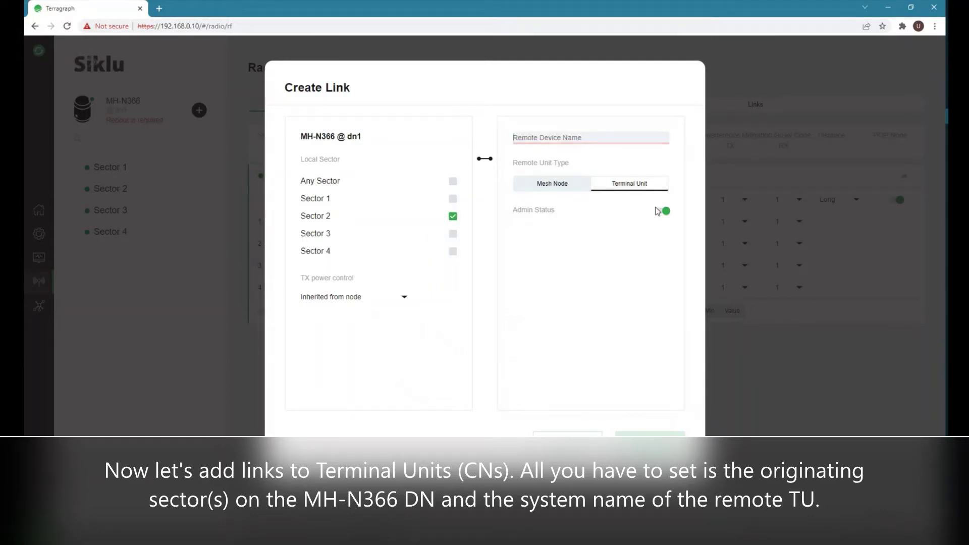
type("cn1")
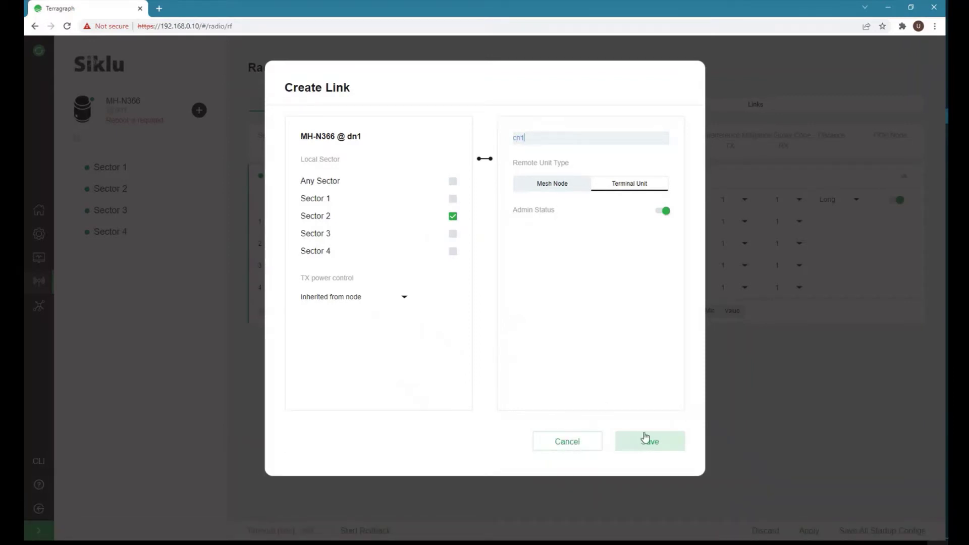
left_click(655, 445)
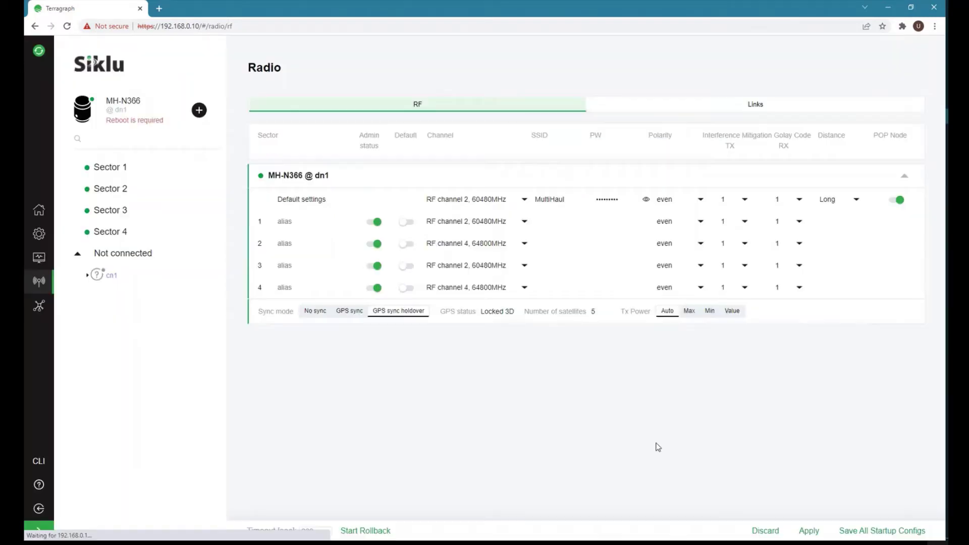
left_click(808, 530)
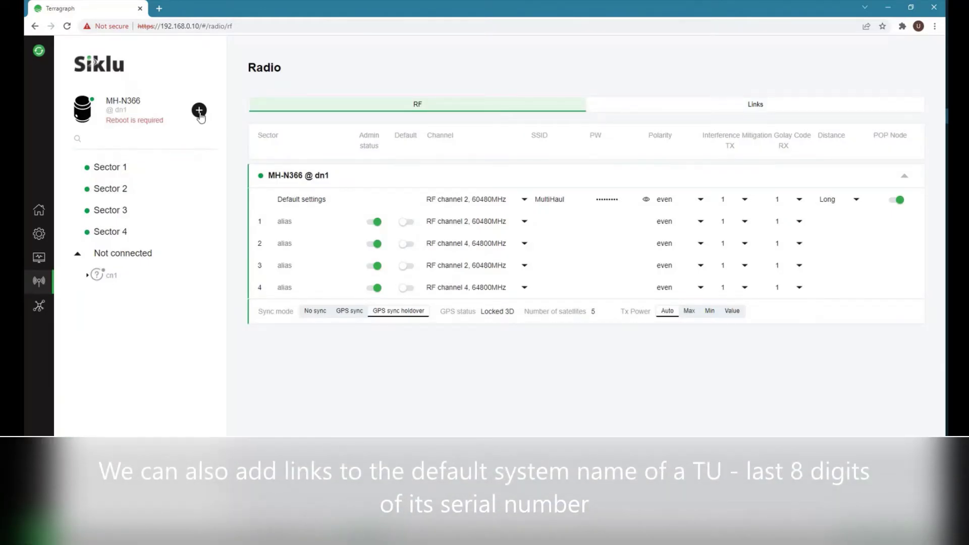
Save a second link from Sector 3 to the terminal unit 23494971.
left_click(199, 111)
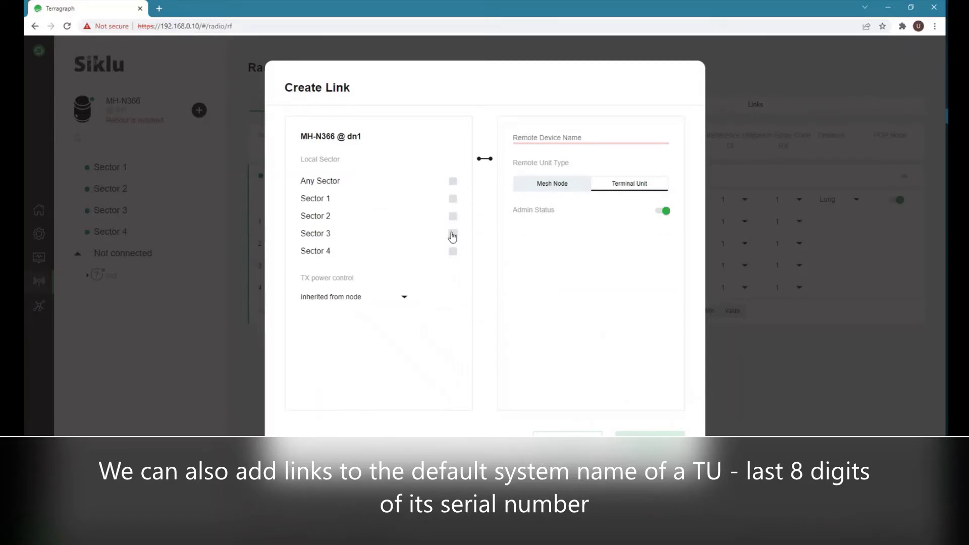
left_click(452, 234)
left_click(532, 136)
type("2")
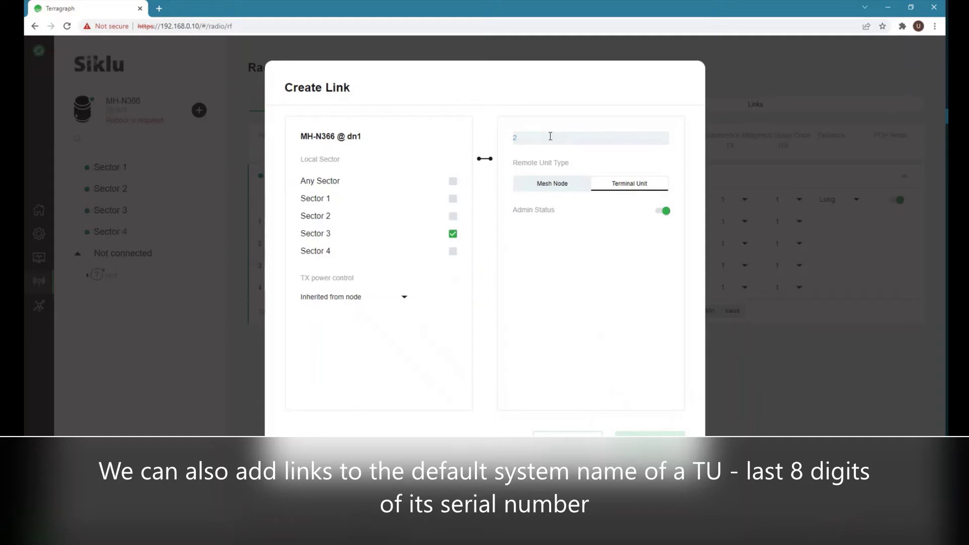
type("3494971")
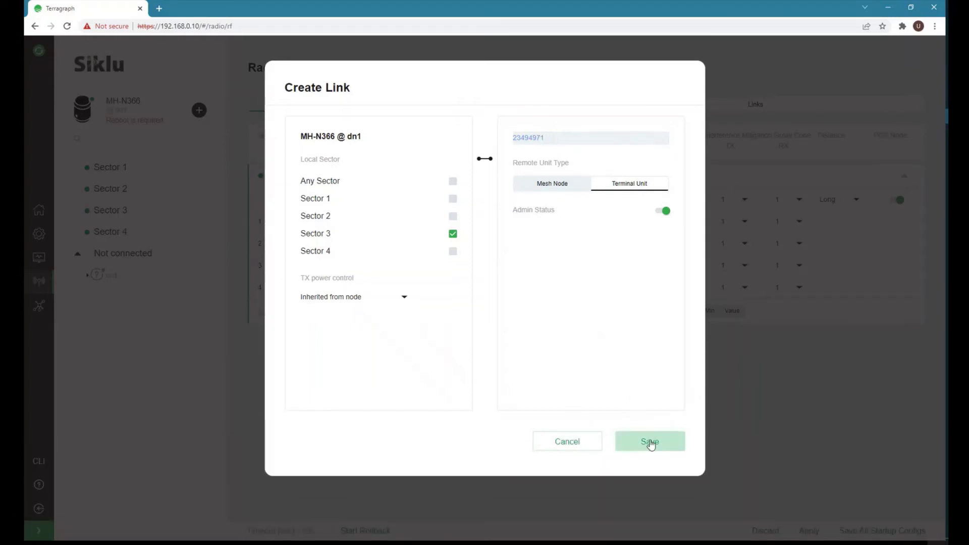
left_click(650, 442)
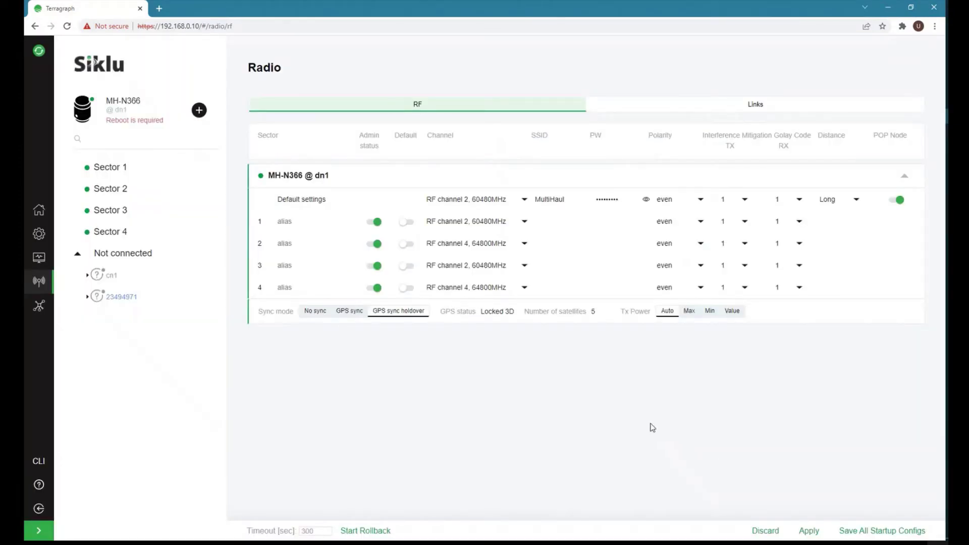
Apply the 23494971 link, check both link details in the Links list, then open System General.
left_click(808, 530)
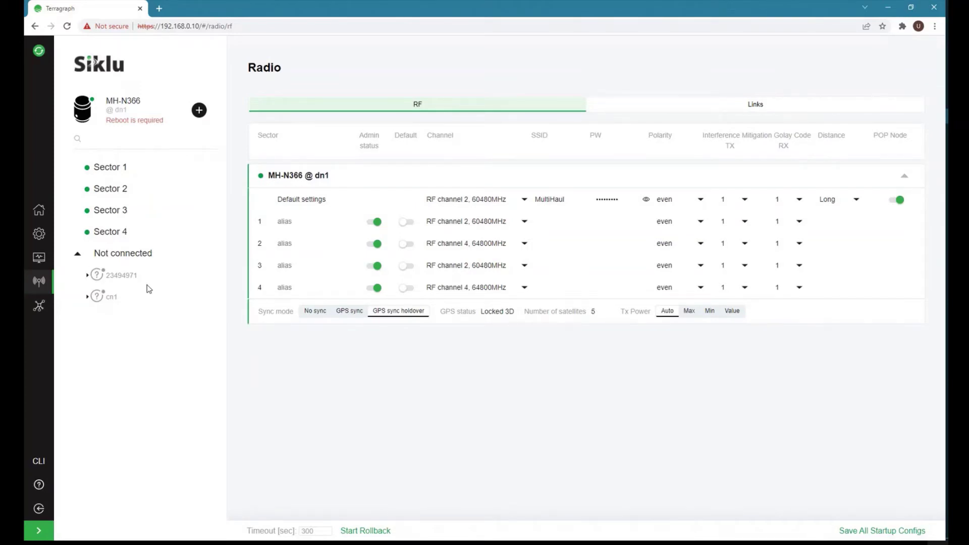
left_click(756, 104)
left_click(208, 296)
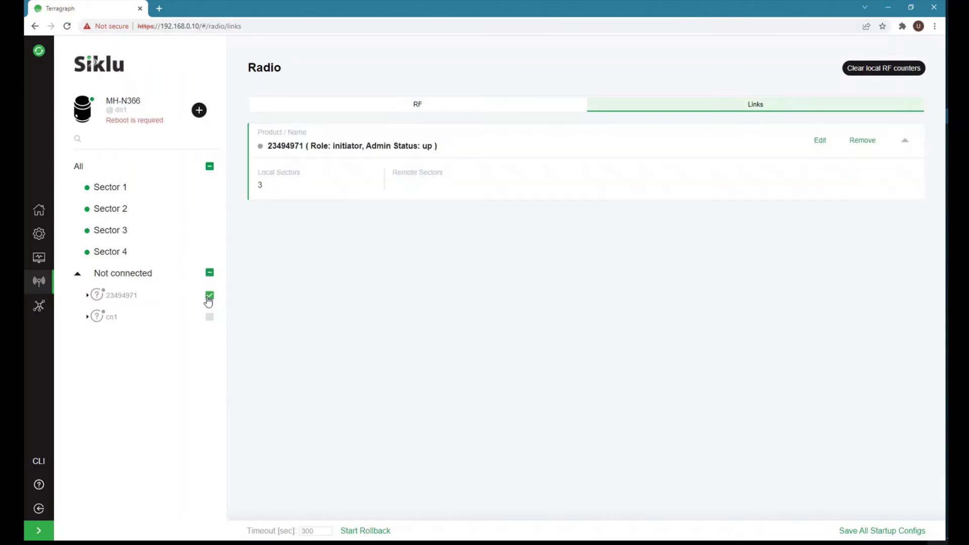
left_click(209, 317)
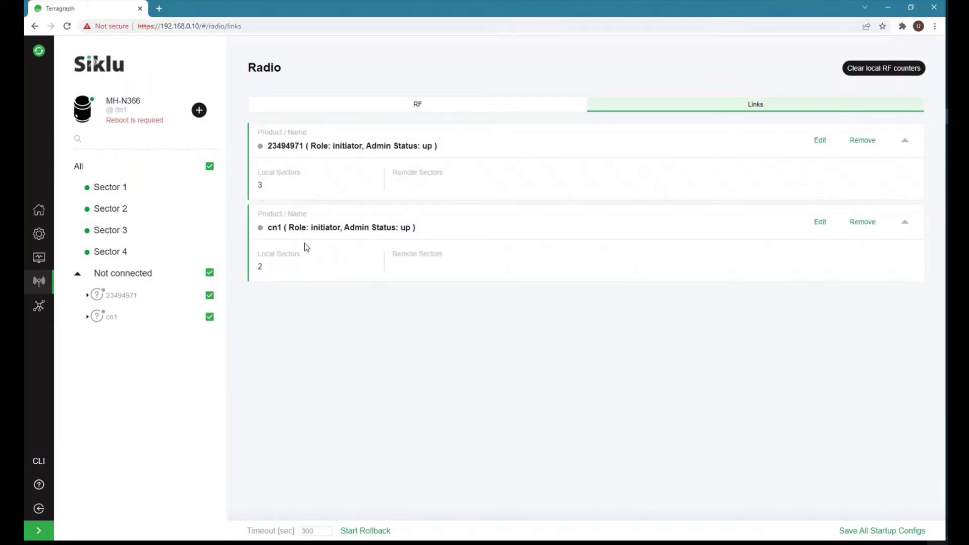
left_click(39, 233)
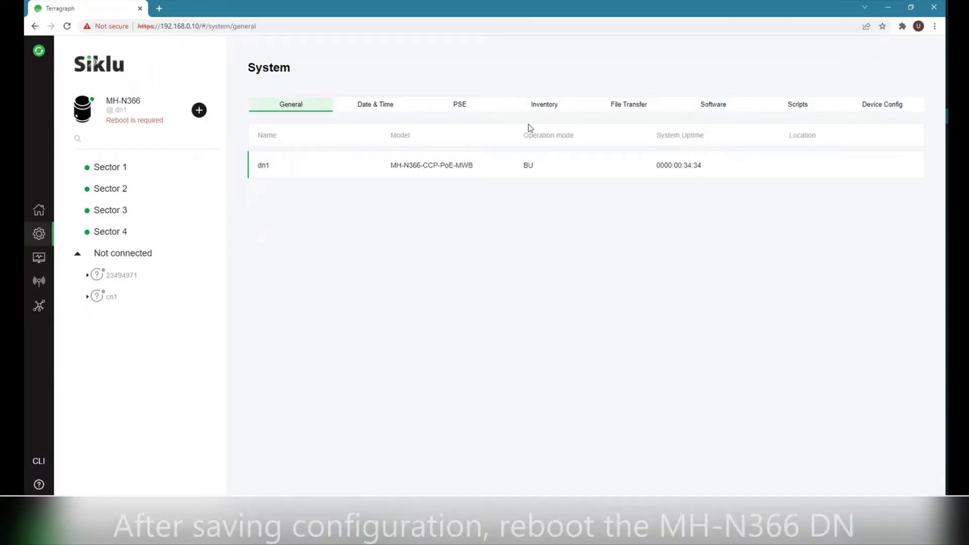
Reboot the dn1 node from the Device Config tab and confirm with OK.
left_click(883, 103)
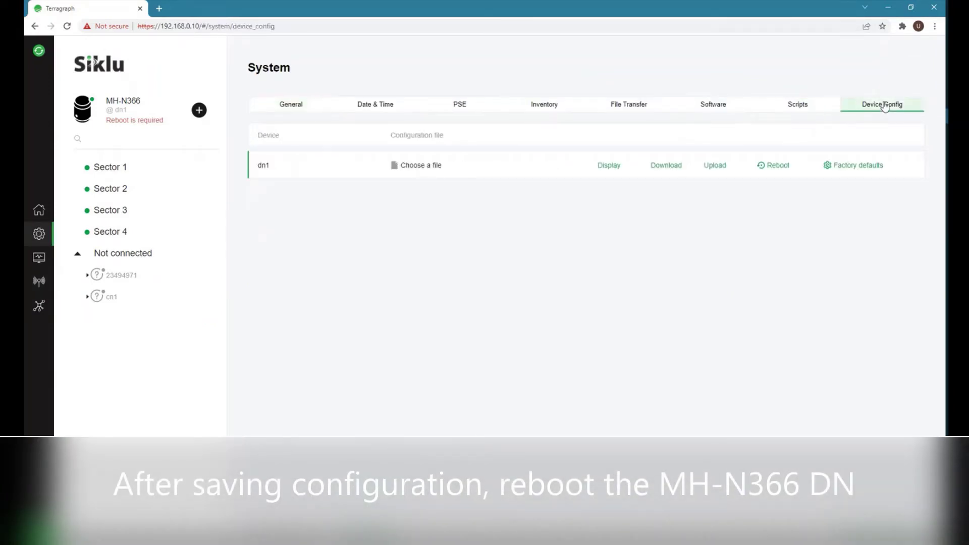
left_click(776, 169)
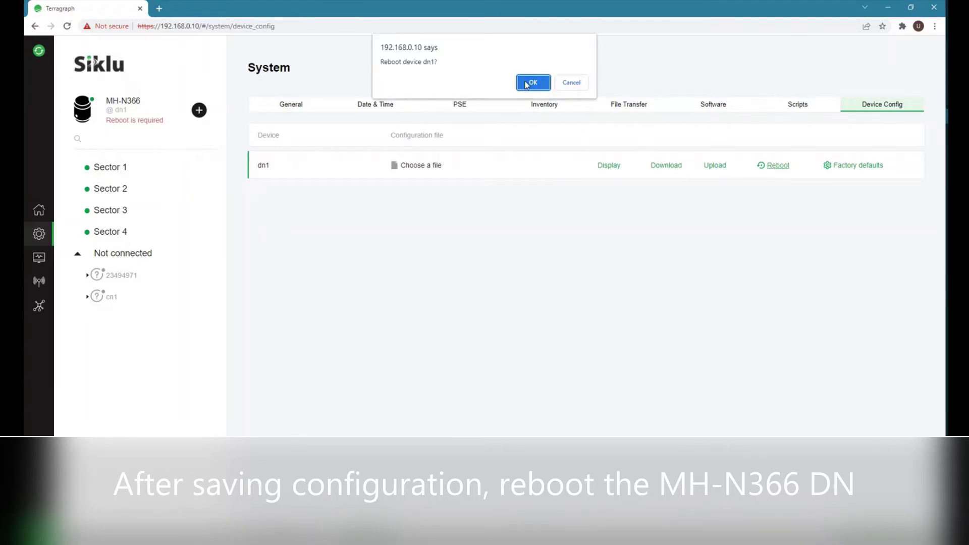
left_click(534, 85)
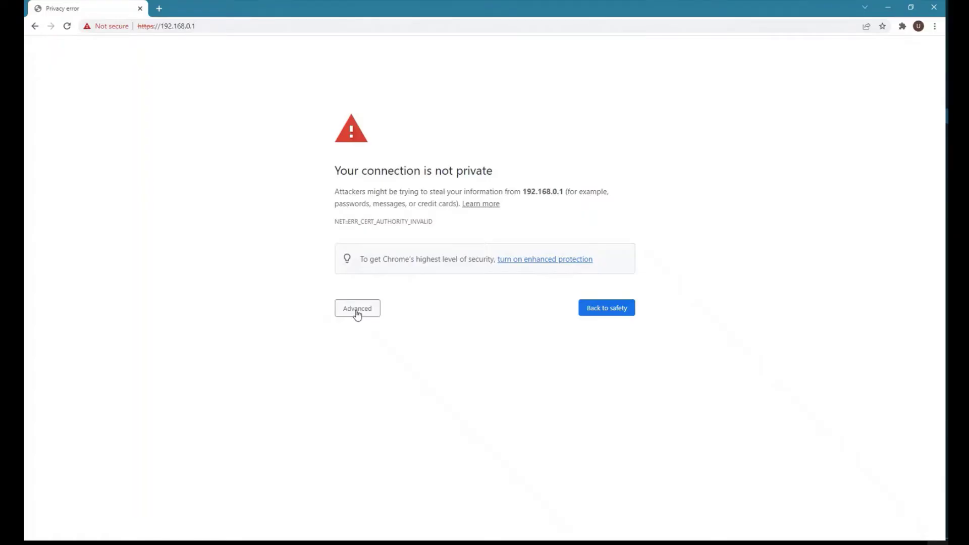
Bypass the 192.168.0.1 certificate warning and log in to the MH-T265 terminal unit.
left_click(357, 311)
left_click(390, 386)
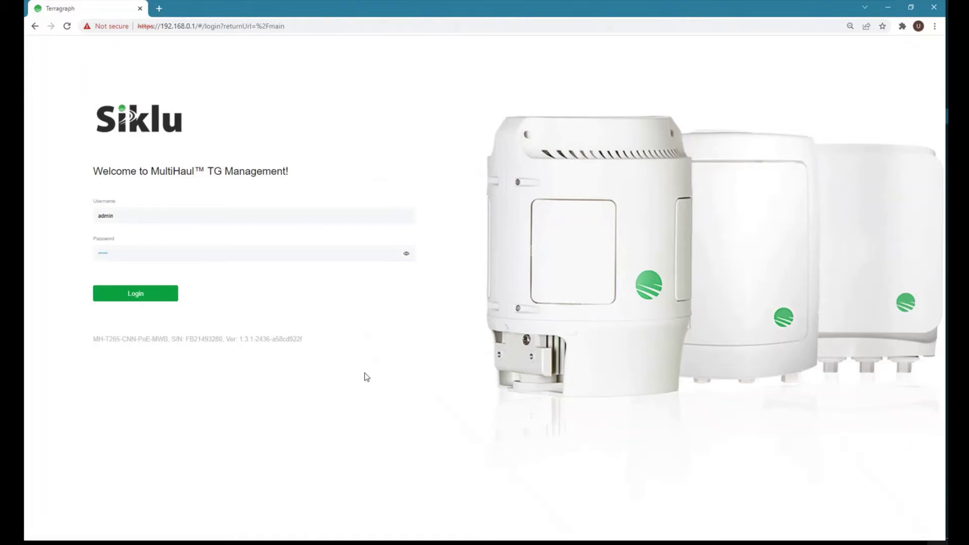
key("Return")
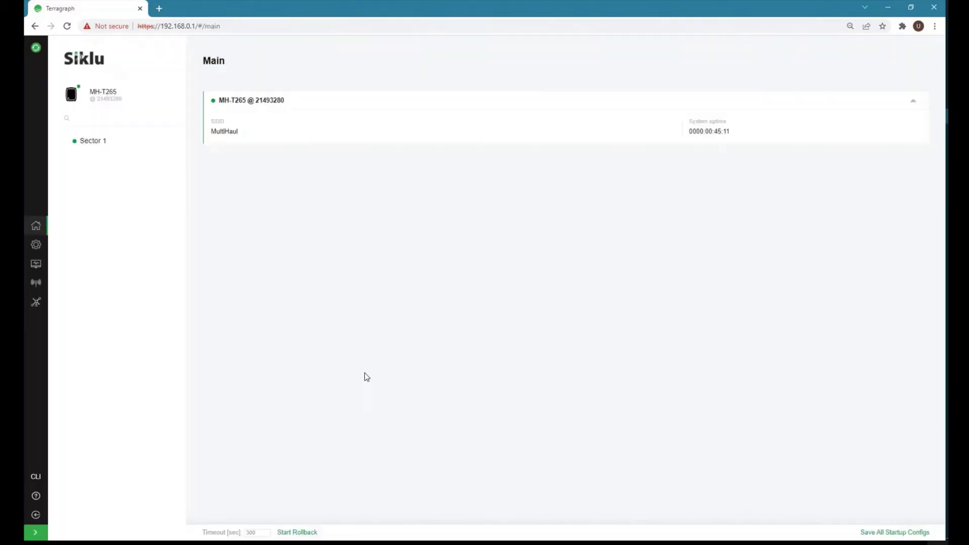
Review the unit's system information and its installed software versions.
left_click(36, 244)
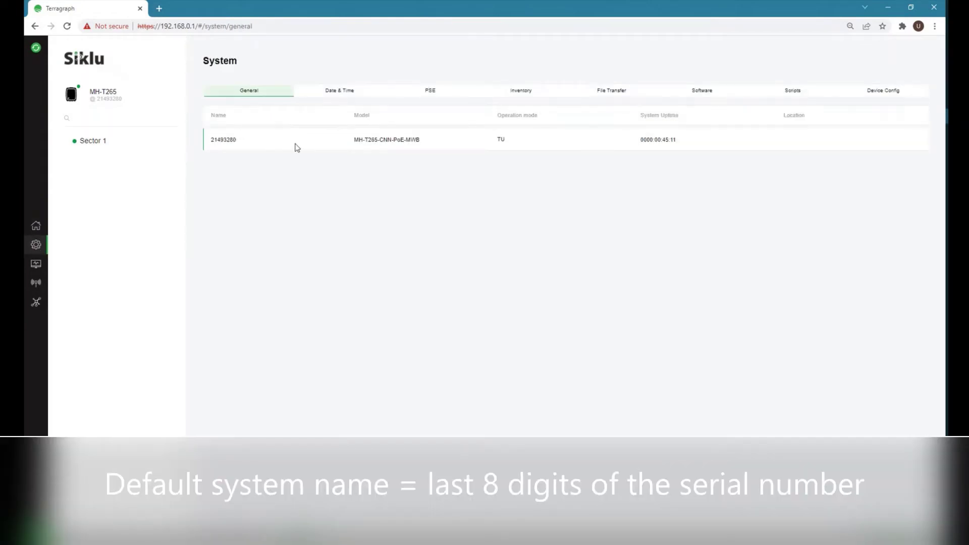
left_click(706, 96)
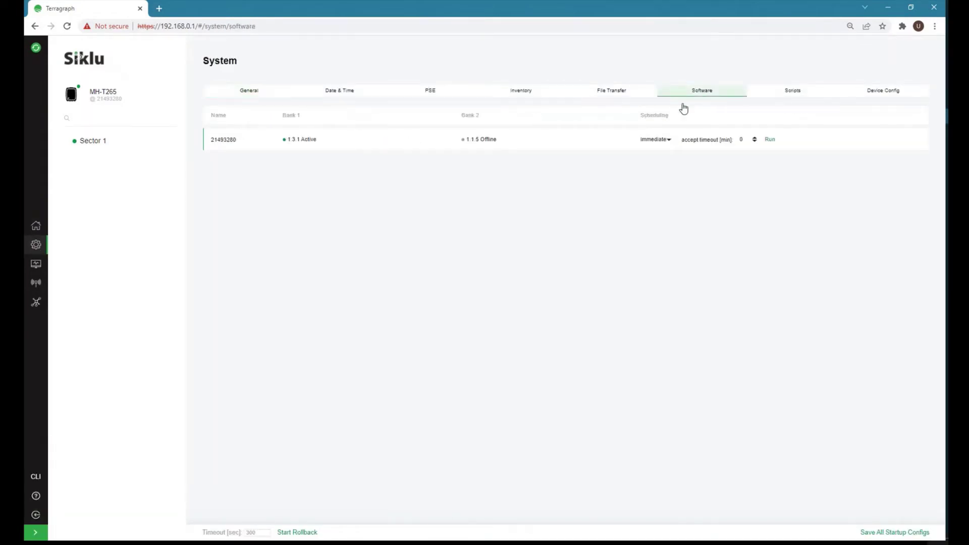
left_click(252, 93)
Rename the terminal unit from 21493280 to cn1 in System > General.
double_click(224, 140)
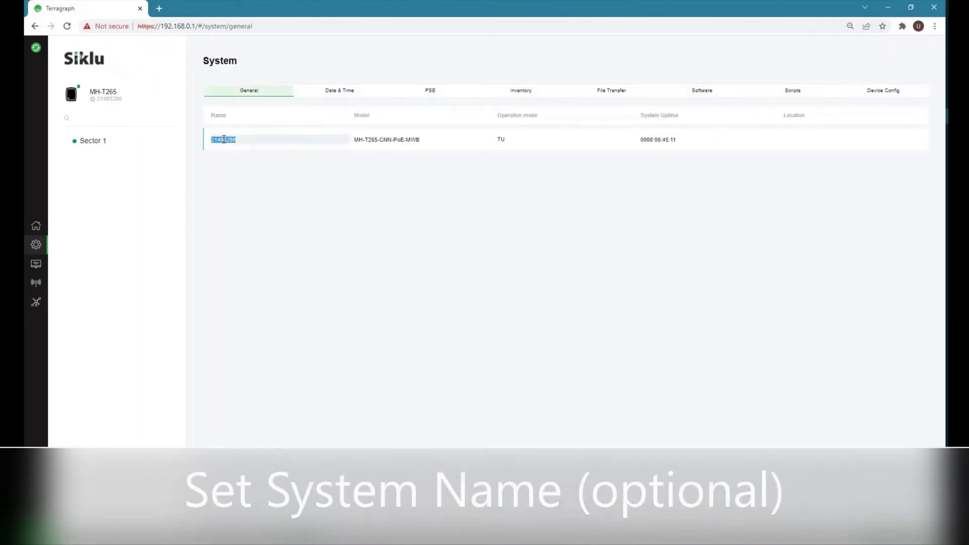
type("cri")
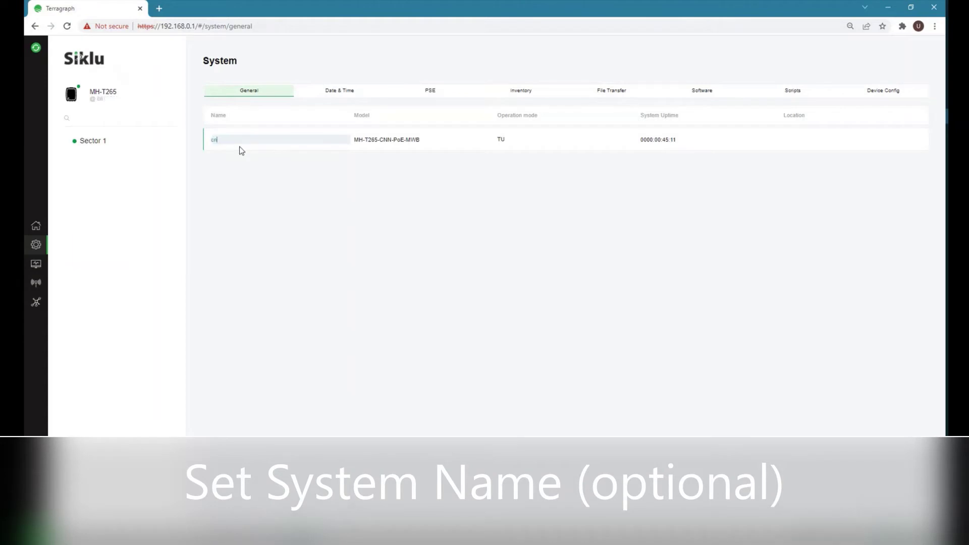
key("Return")
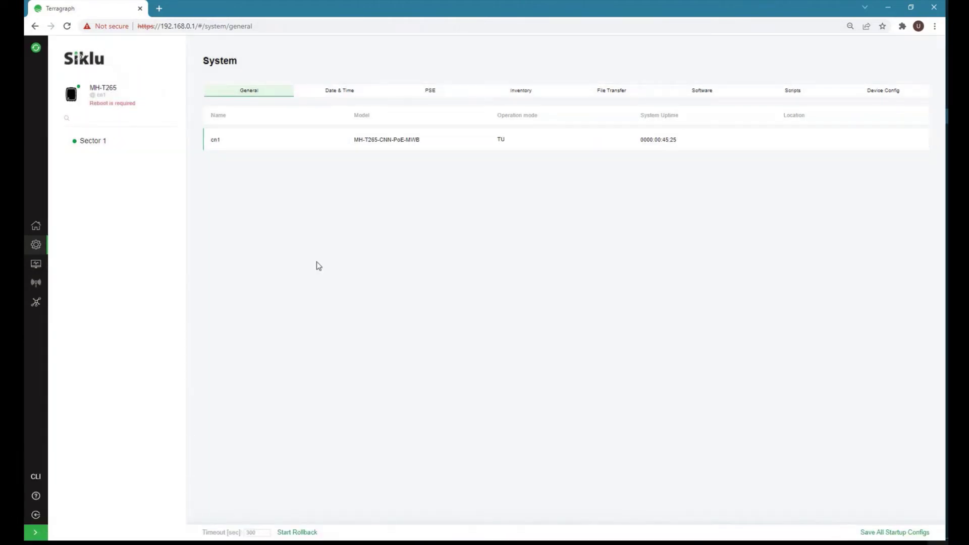
left_click(38, 267)
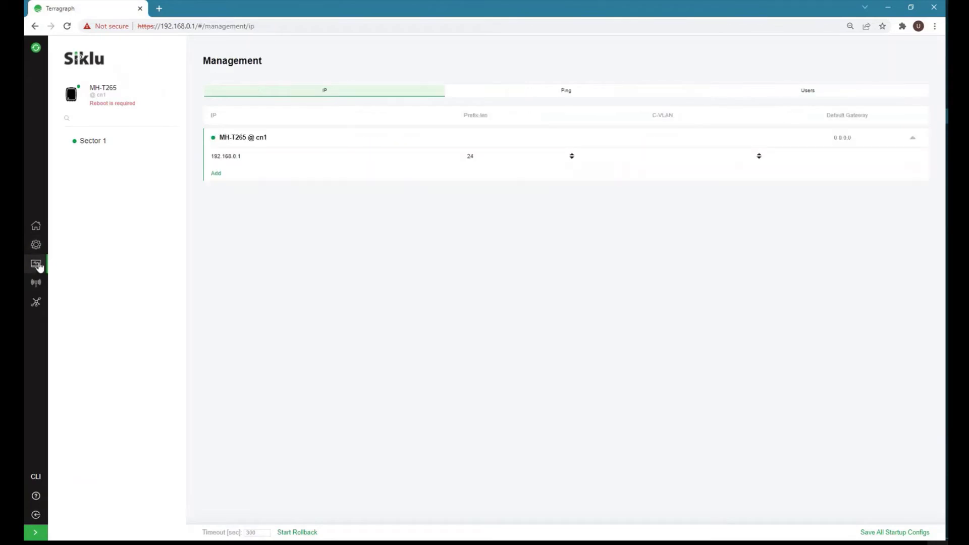
Add management address 172.20.11.11/24 with default gateway 172.20.11.250.
left_click(216, 173)
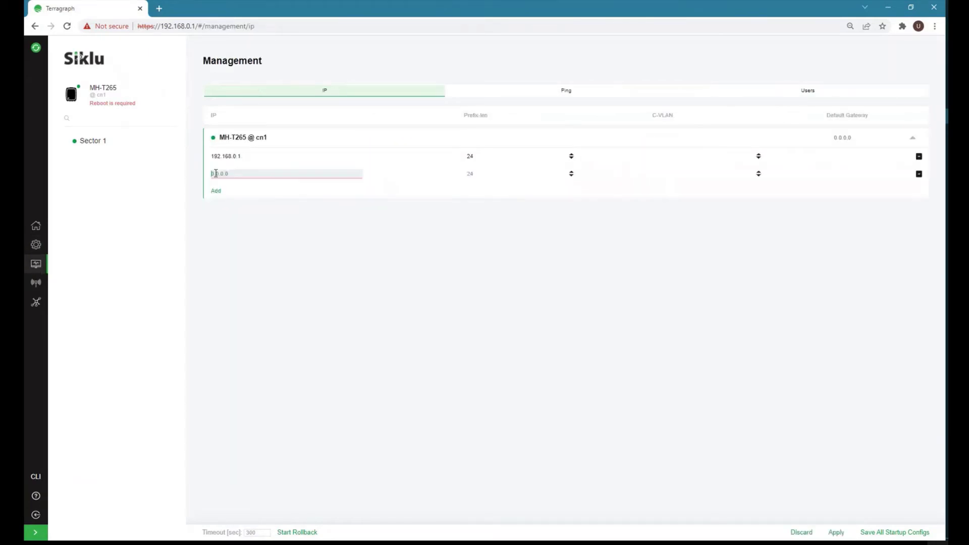
type("172.20.11.")
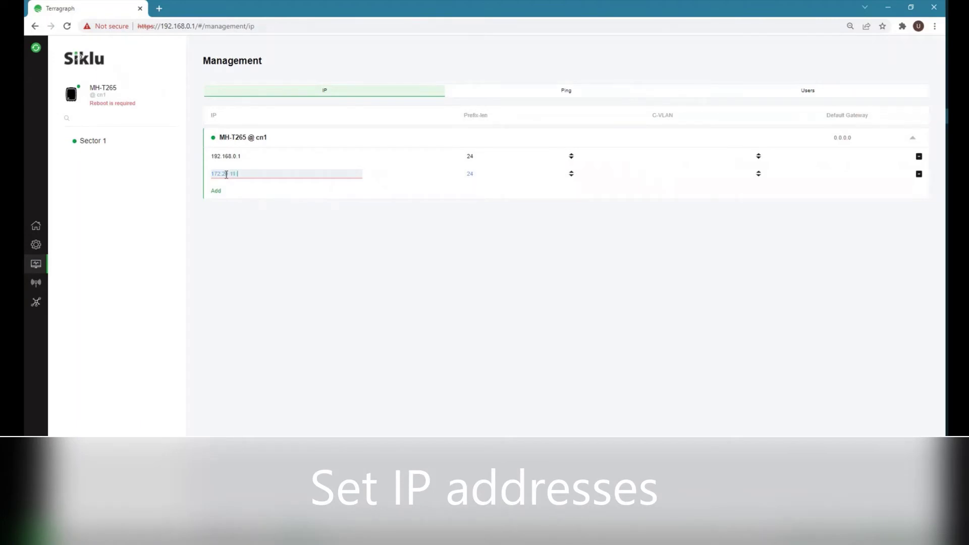
type("11")
left_click(836, 139)
type("172.2")
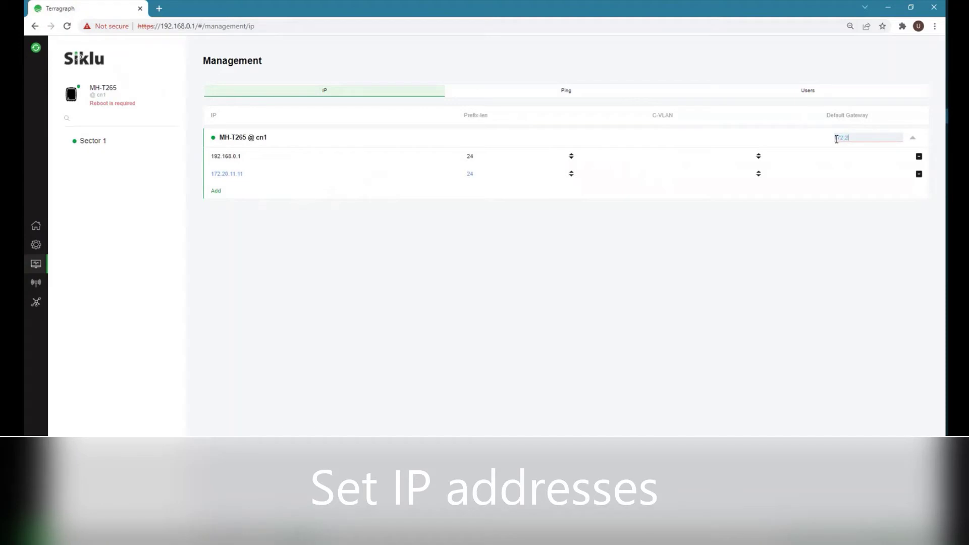
type("0.11.250")
key("Return")
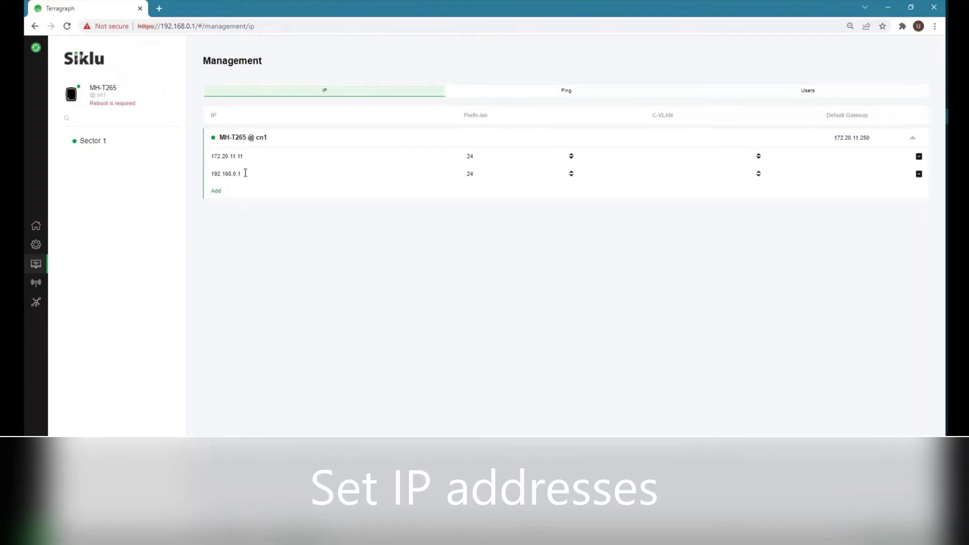
Change 192.168.0.1 to 192.168.0.11, apply, and edit the browser address to match.
left_click(245, 173)
type("1")
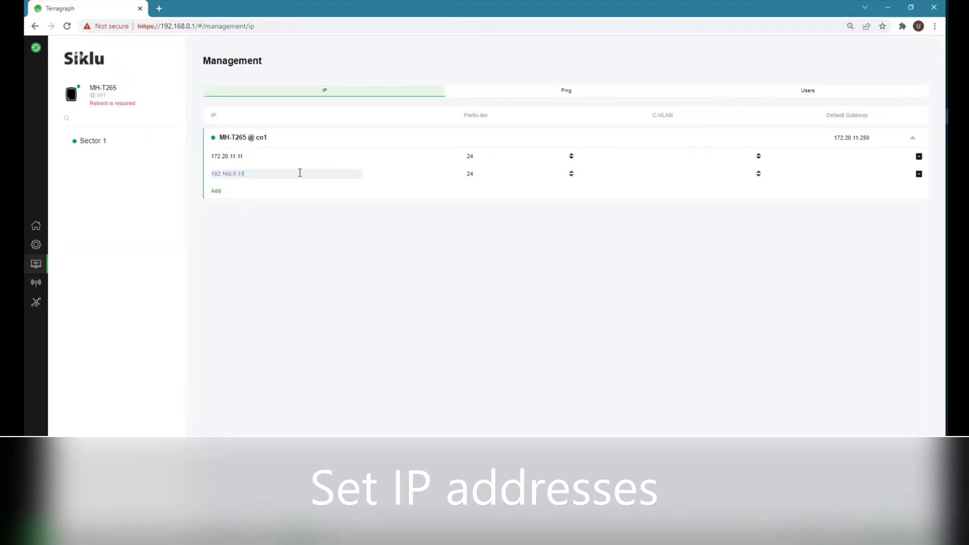
left_click(836, 534)
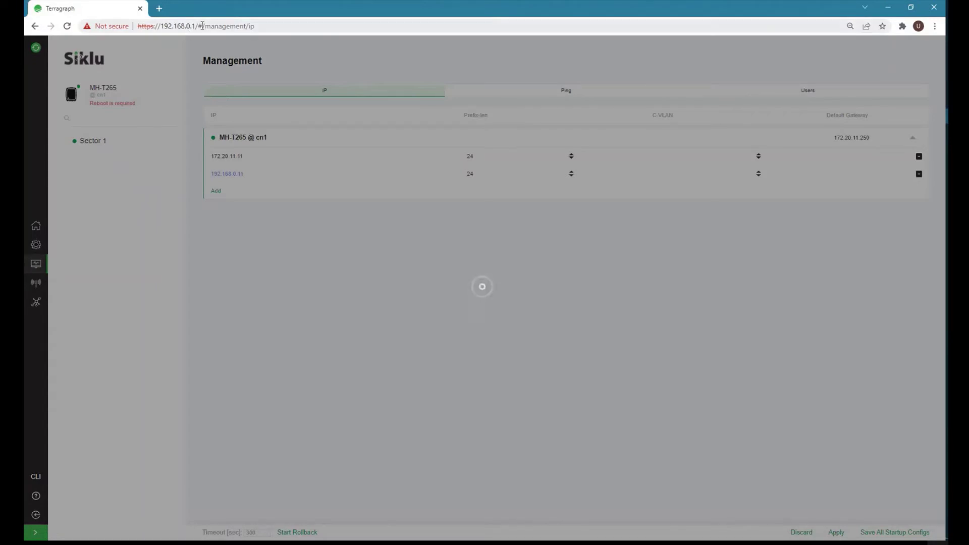
left_click_drag(196, 26, 328, 26)
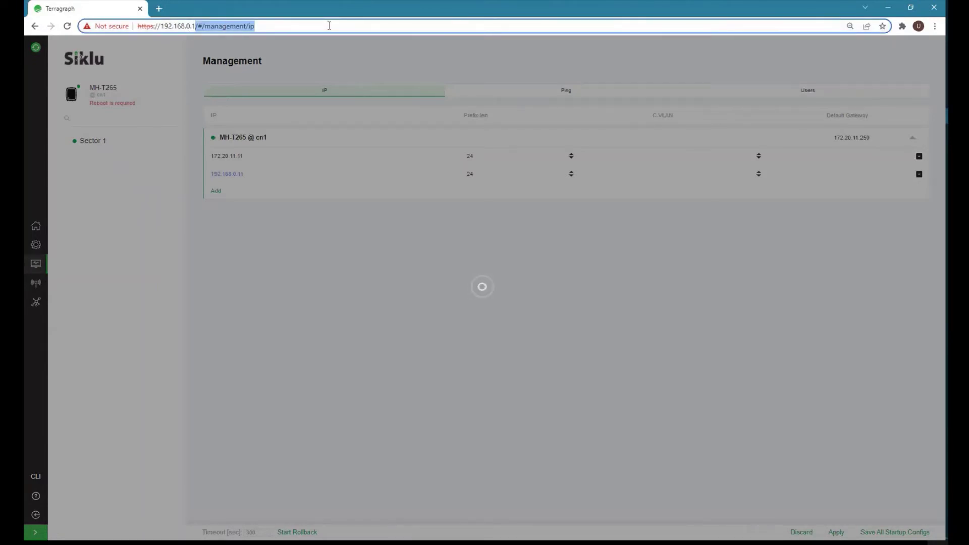
type("1")
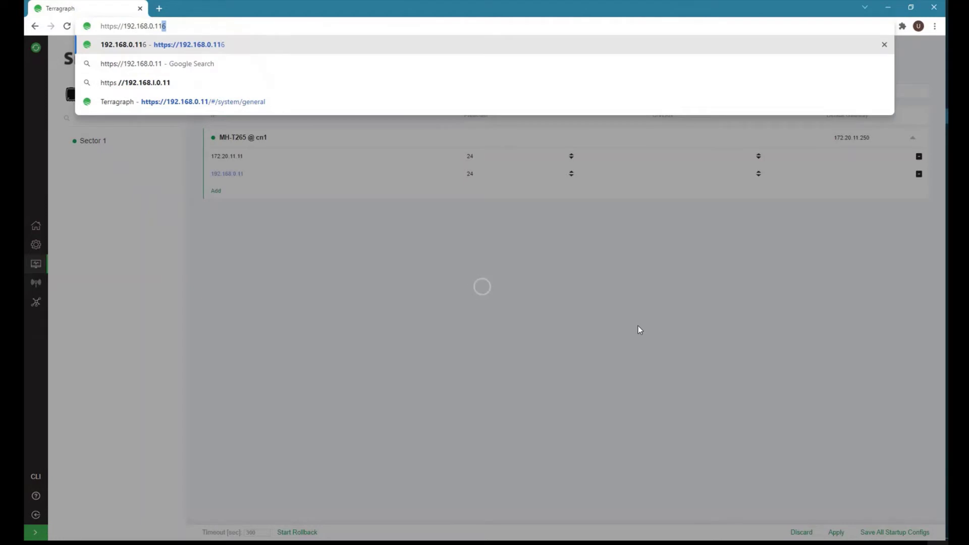
key("BackSpace")
key("Escape")
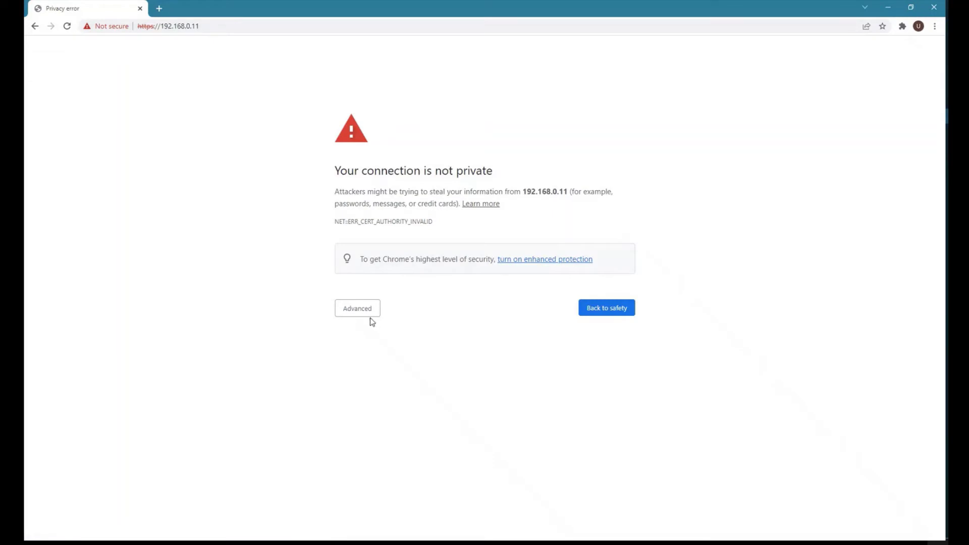
left_click(358, 315)
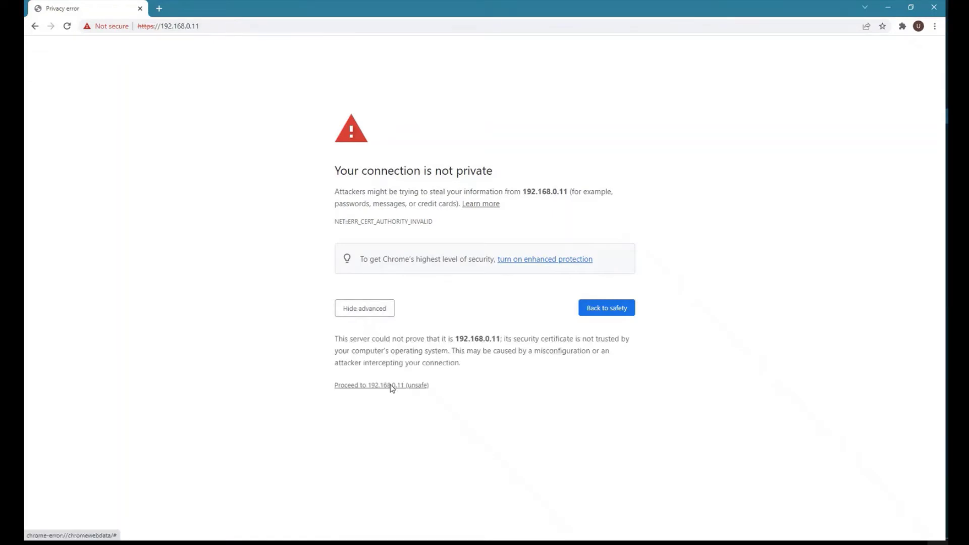
left_click(389, 384)
type("admin")
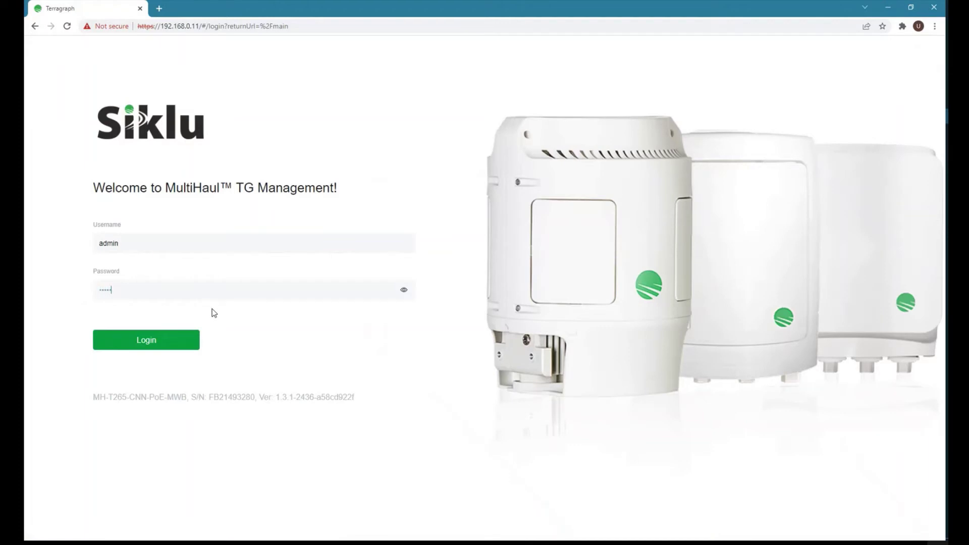
key("Return")
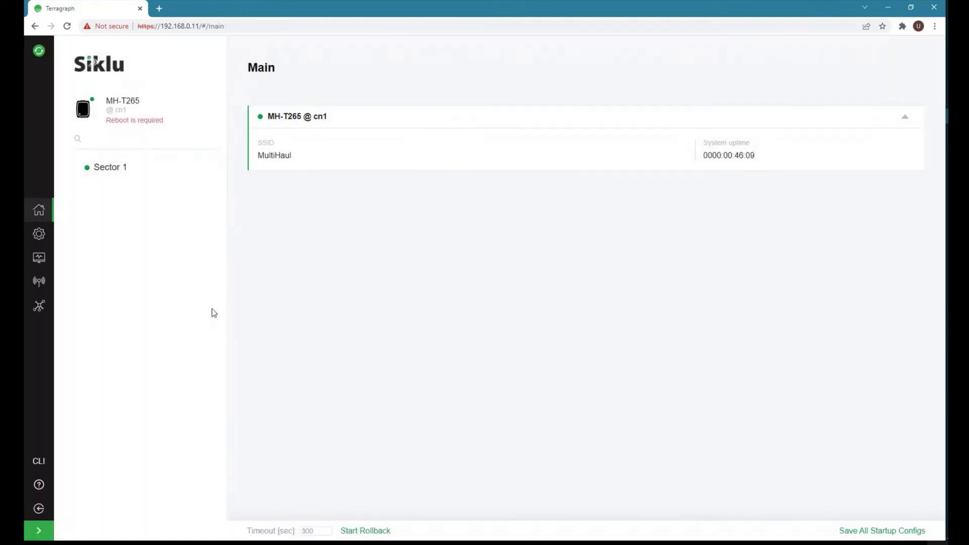
Save all startup configs, check the radio password under Radio > RF, and save again.
left_click(852, 530)
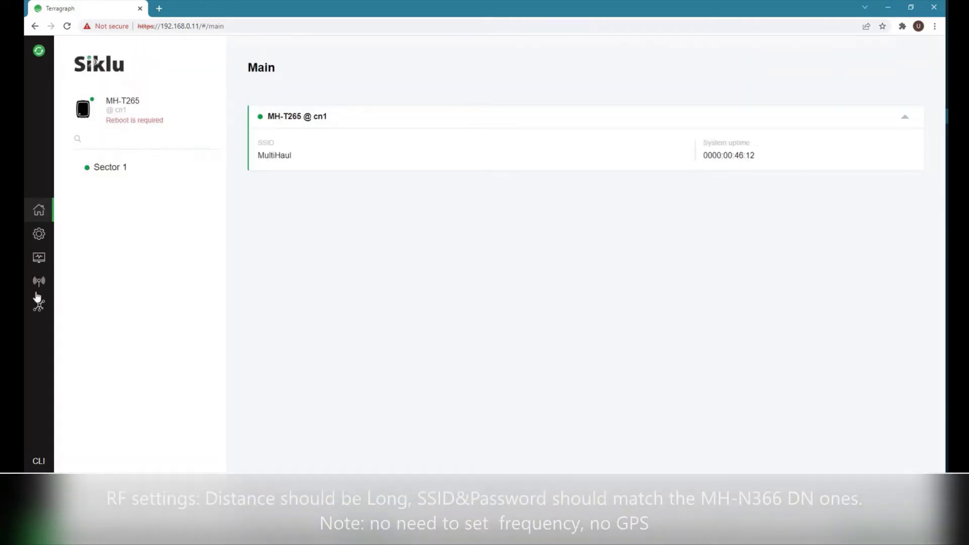
left_click(39, 282)
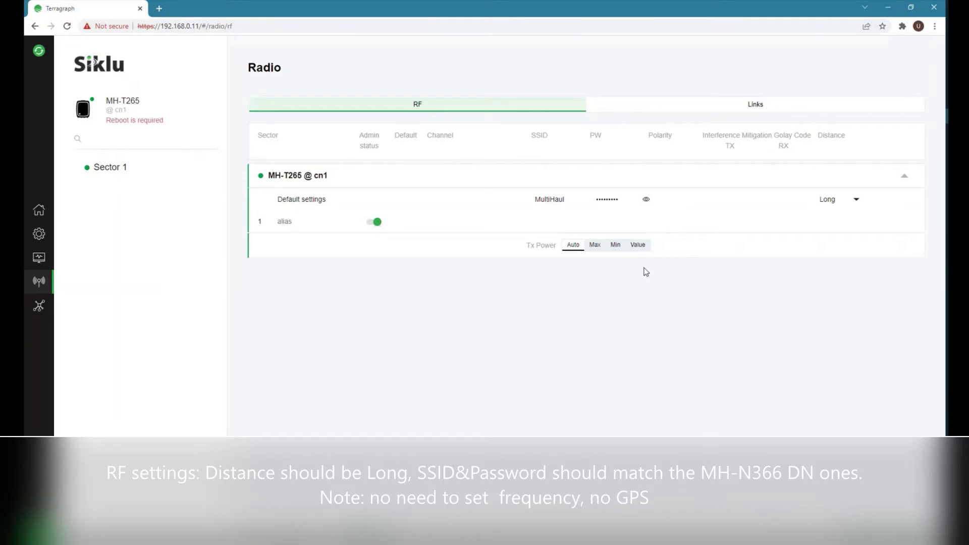
left_click(647, 200)
left_click(646, 199)
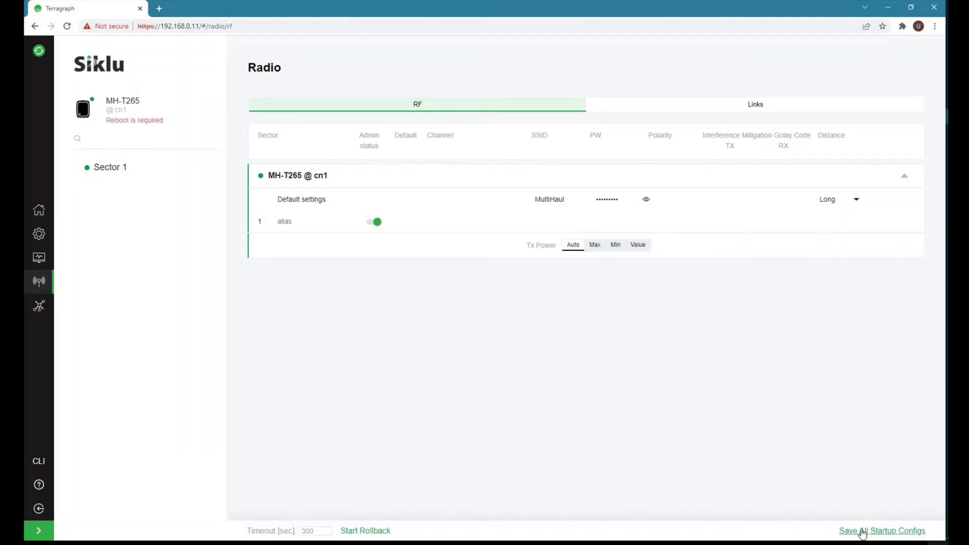
left_click(860, 531)
left_click(39, 234)
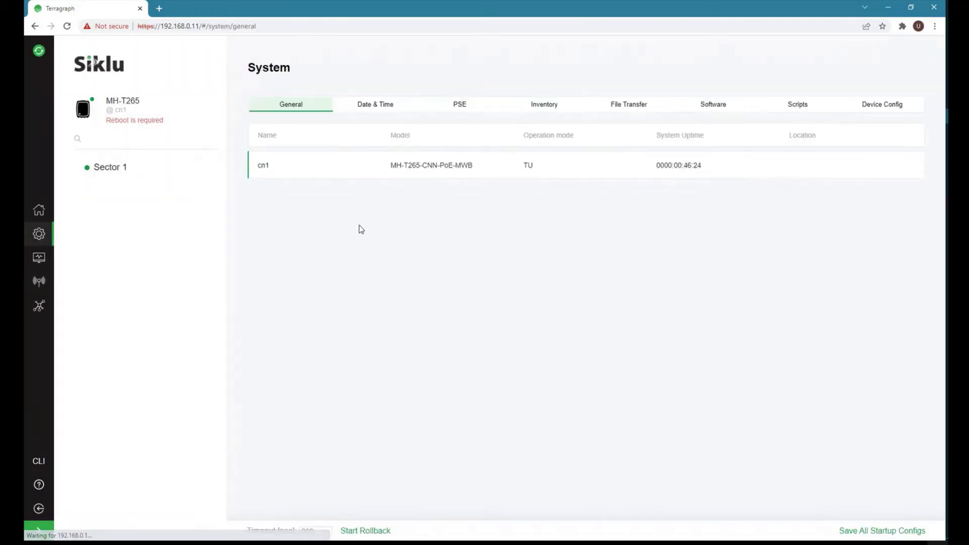
Reboot cn1 from the Device Config tab and confirm with OK.
left_click(884, 107)
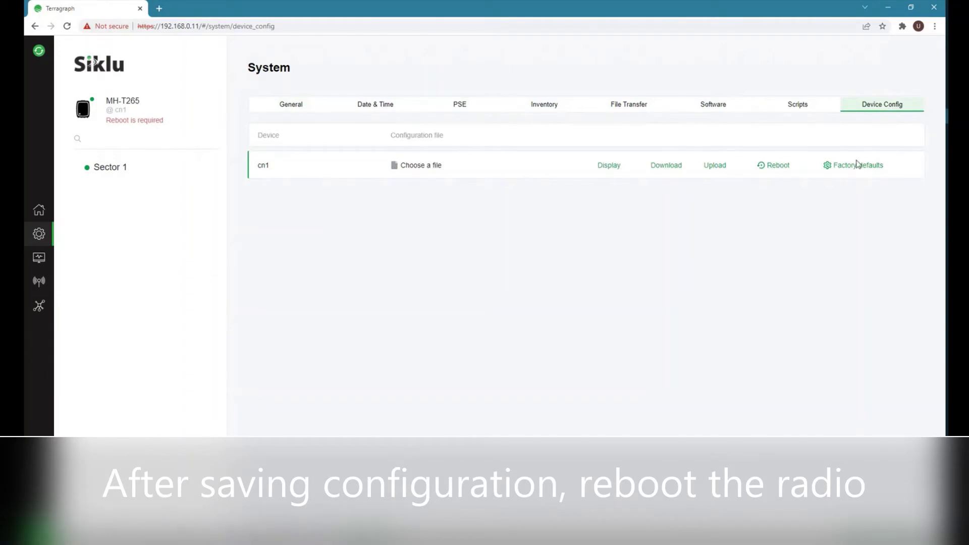
left_click(776, 166)
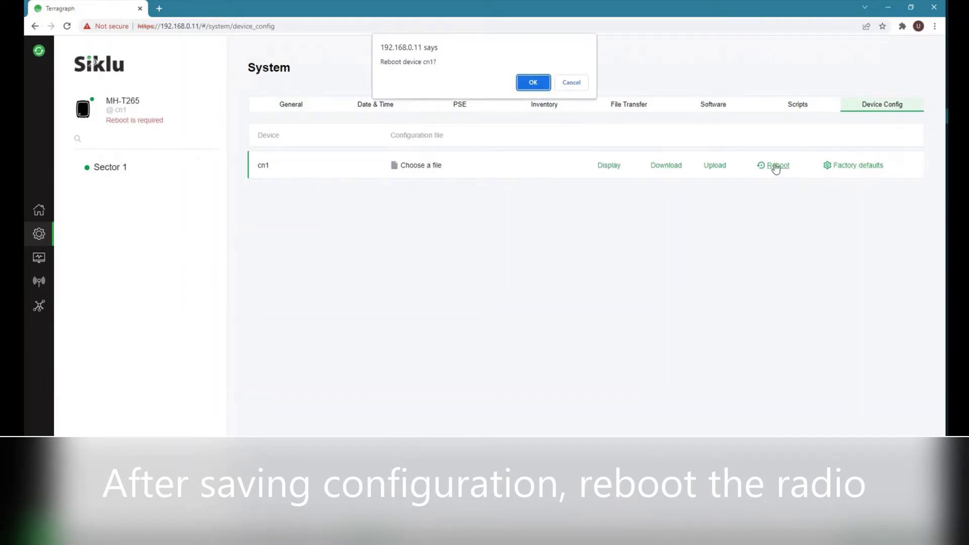
left_click(532, 83)
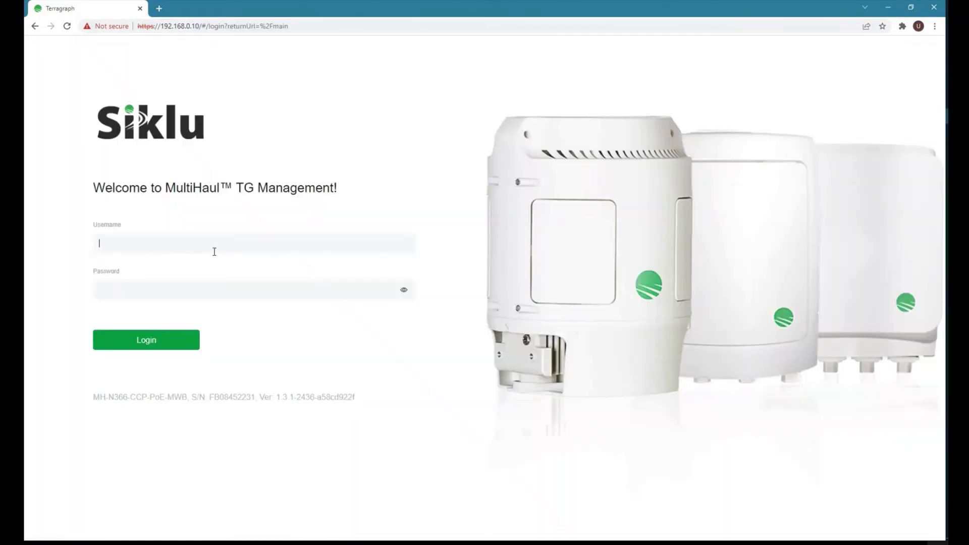
Log in to the MH-N366 node with the admin credentials and open the Radio Links view.
left_click(214, 251)
type("adminadmin")
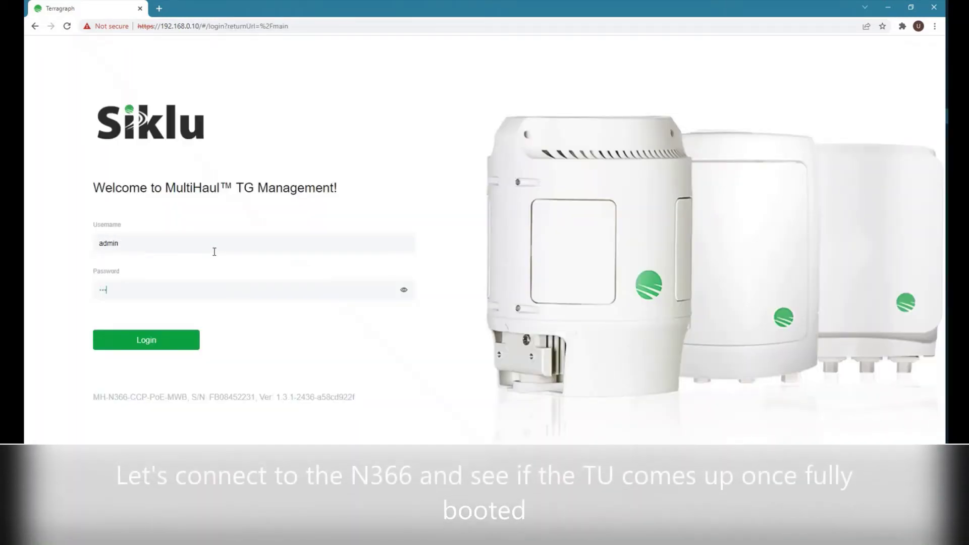
key("Return")
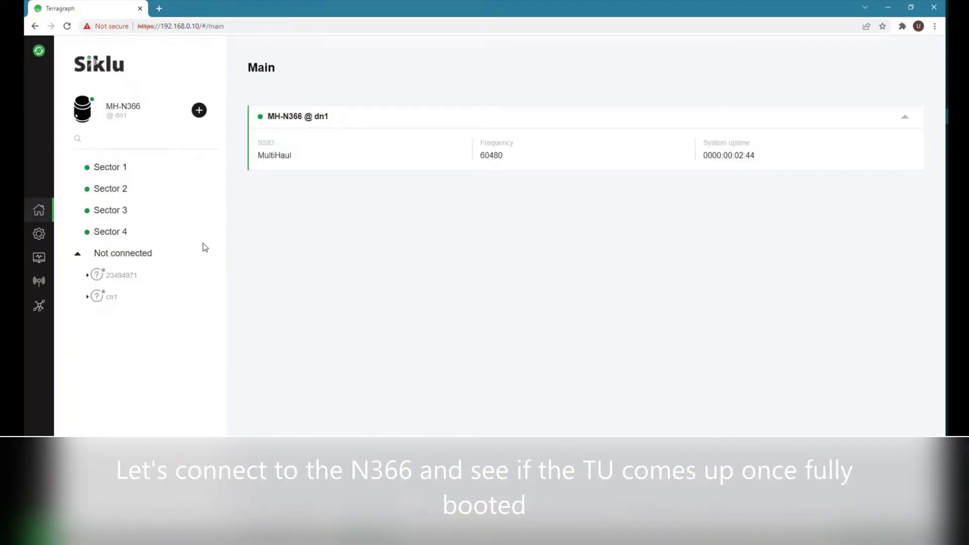
left_click(39, 281)
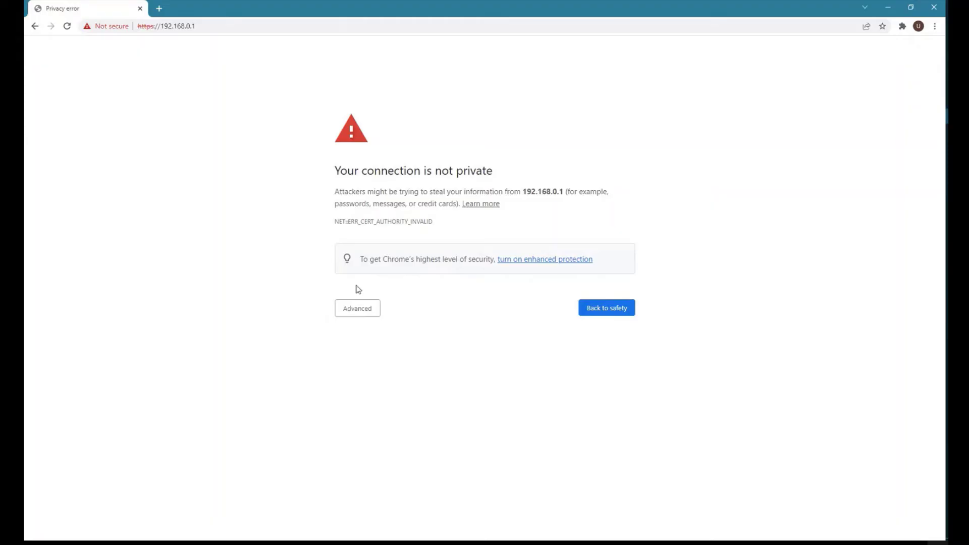
Bypass the 192.168.0.1 certificate warning and log in to the MH-T280 terminal unit.
left_click(364, 308)
left_click(374, 386)
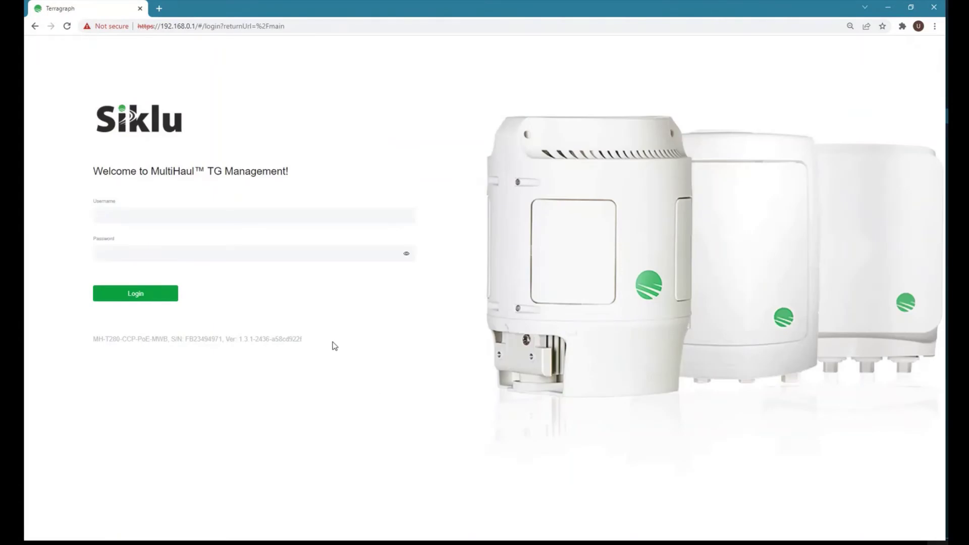
double_click(112, 339)
left_click(121, 212)
key("Return")
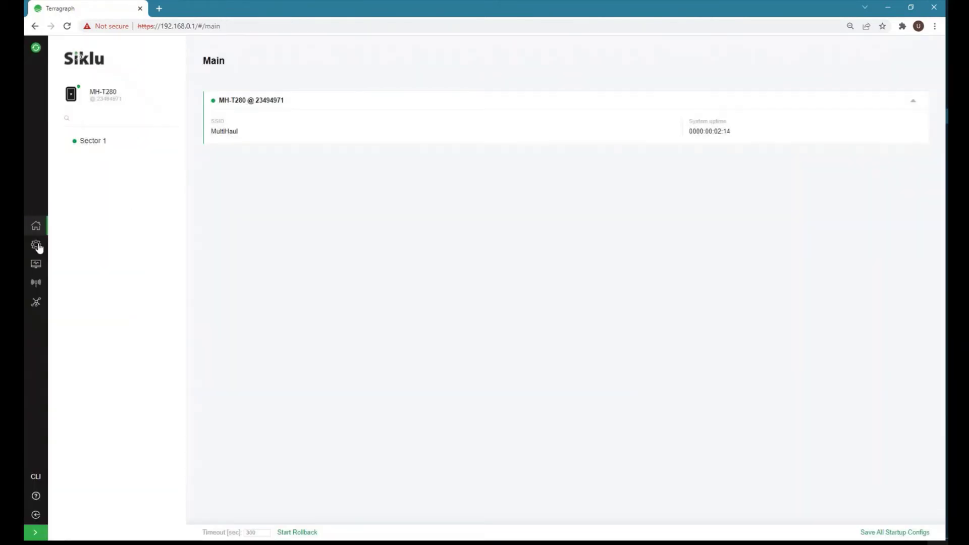
Verify on the MH-T280 System General page that operation mode remains TU.
left_click(37, 246)
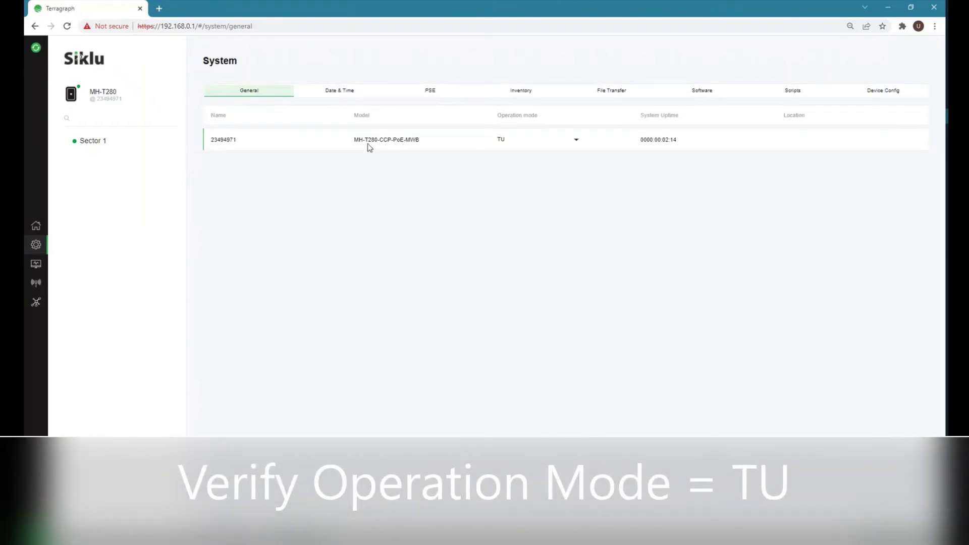
left_click(575, 143)
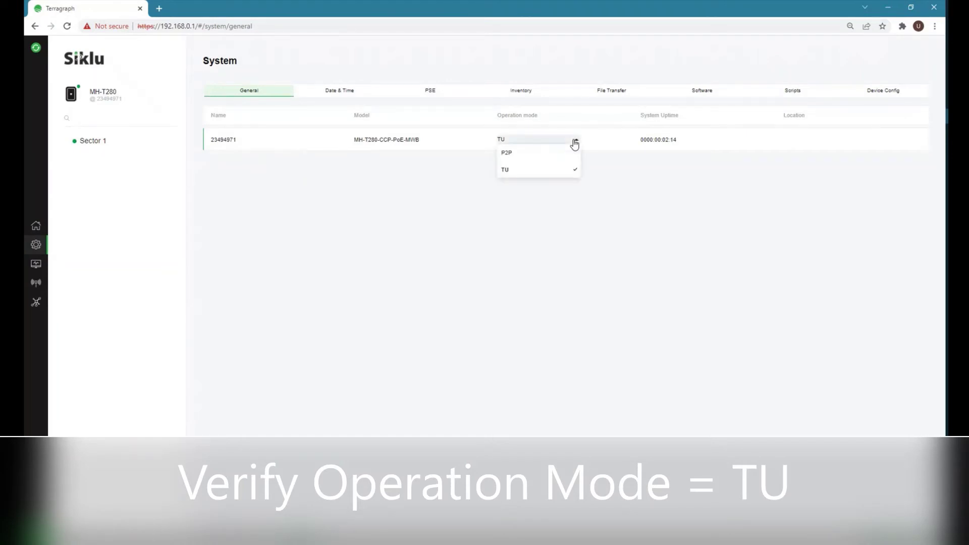
left_click(504, 171)
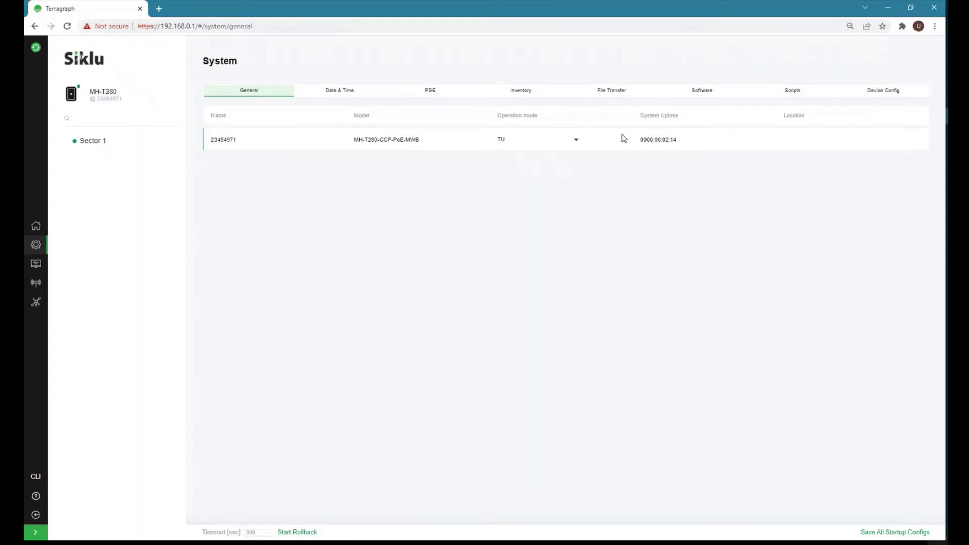
Add management IP 172.20.11.12 with default gateway 172.20.11.250 and apply it.
left_click(40, 265)
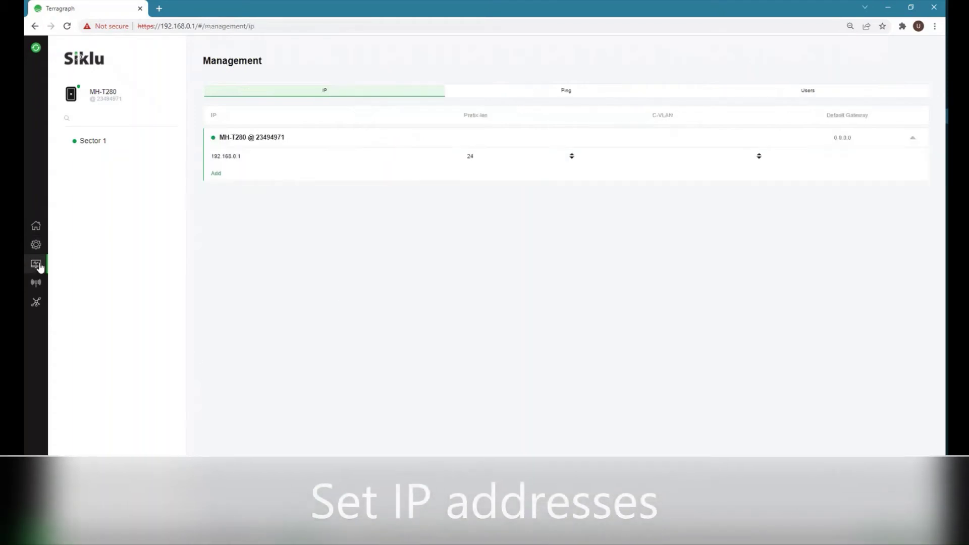
left_click(215, 173)
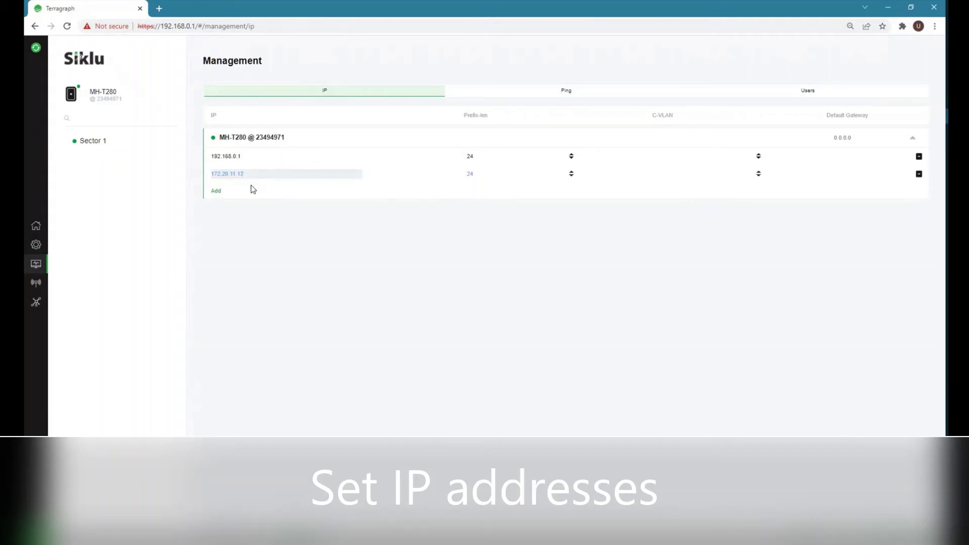
left_click(834, 141)
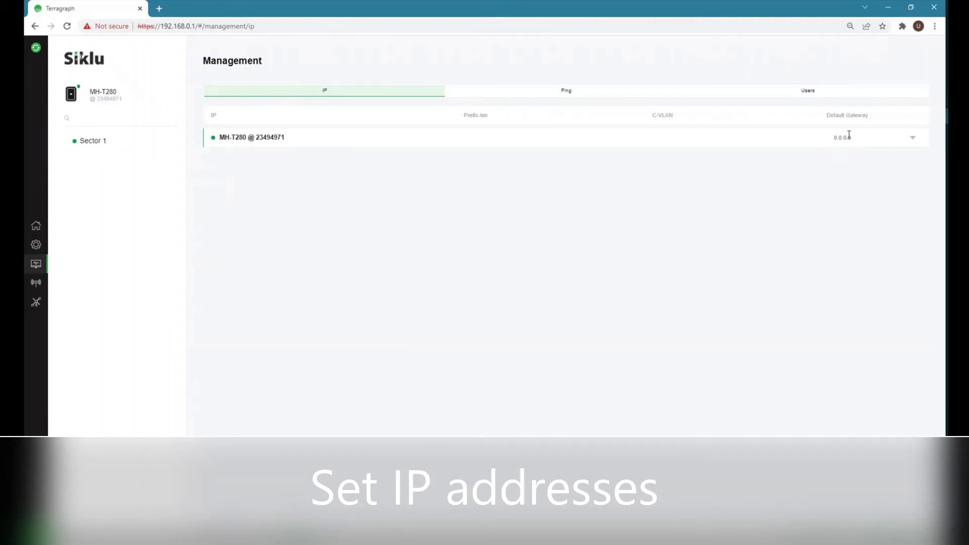
left_click(340, 144)
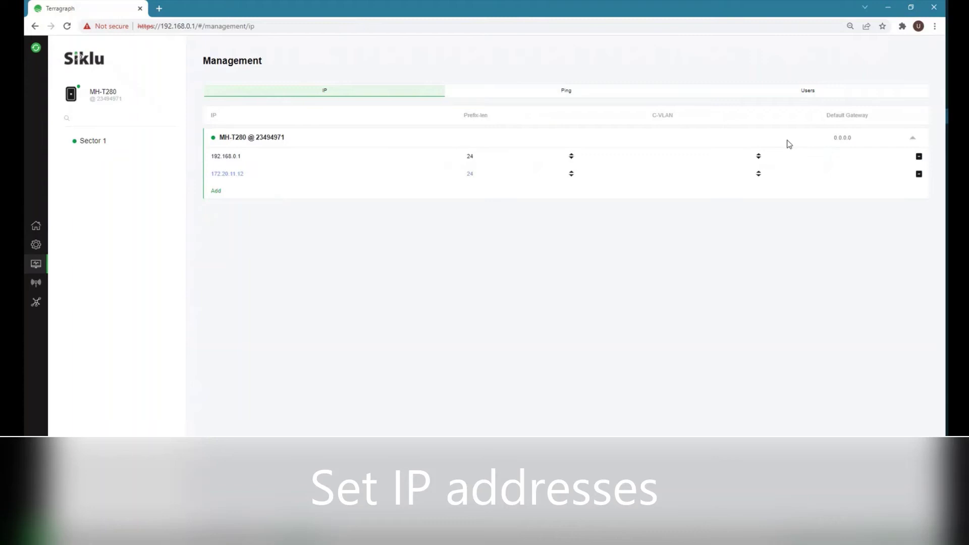
left_click(835, 136)
type("172.20.11.12")
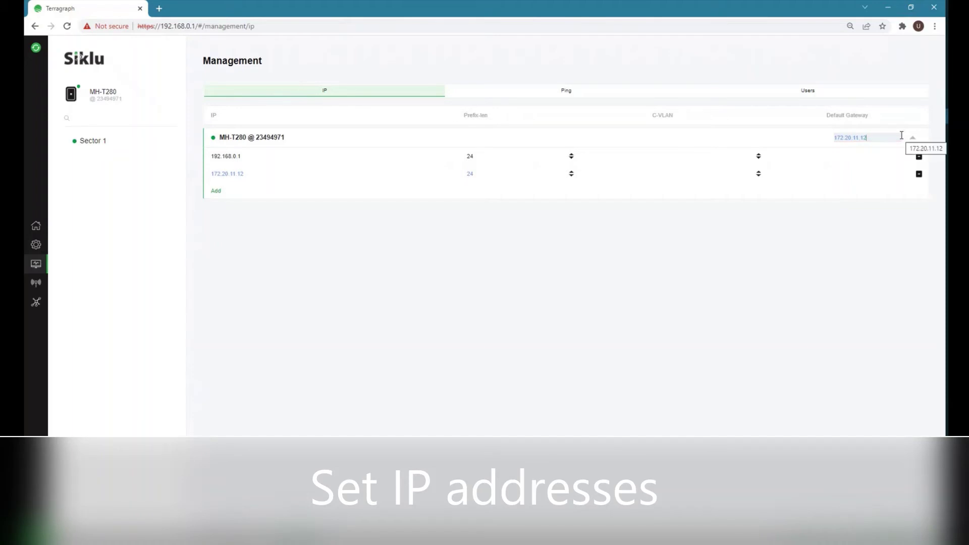
key("BackSpace")
key("BackSpace")
key("BackSpace")
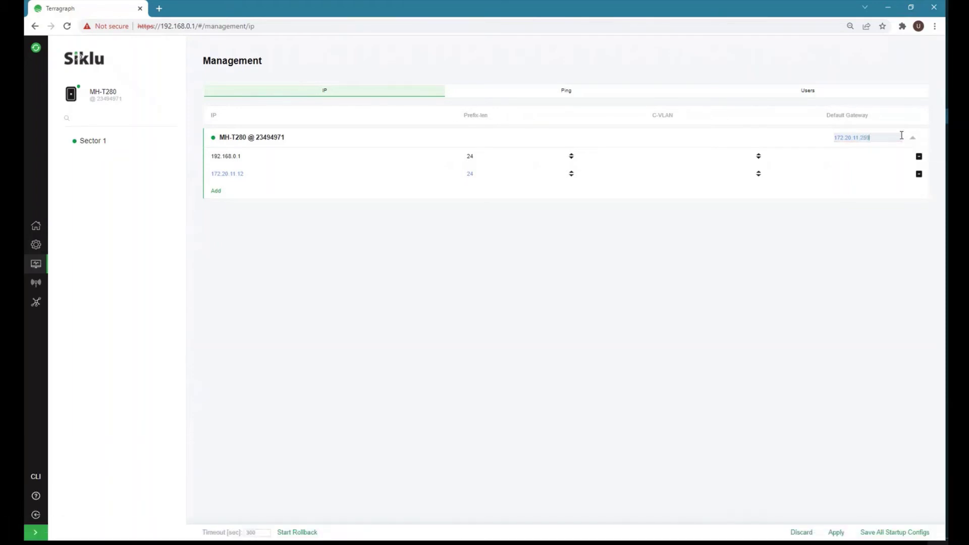
left_click(836, 532)
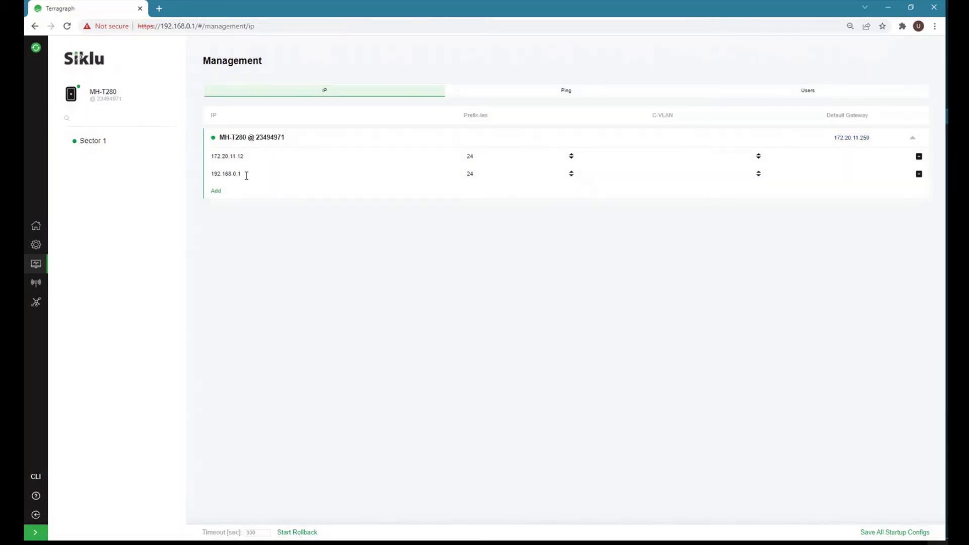
left_click(247, 175)
type("2")
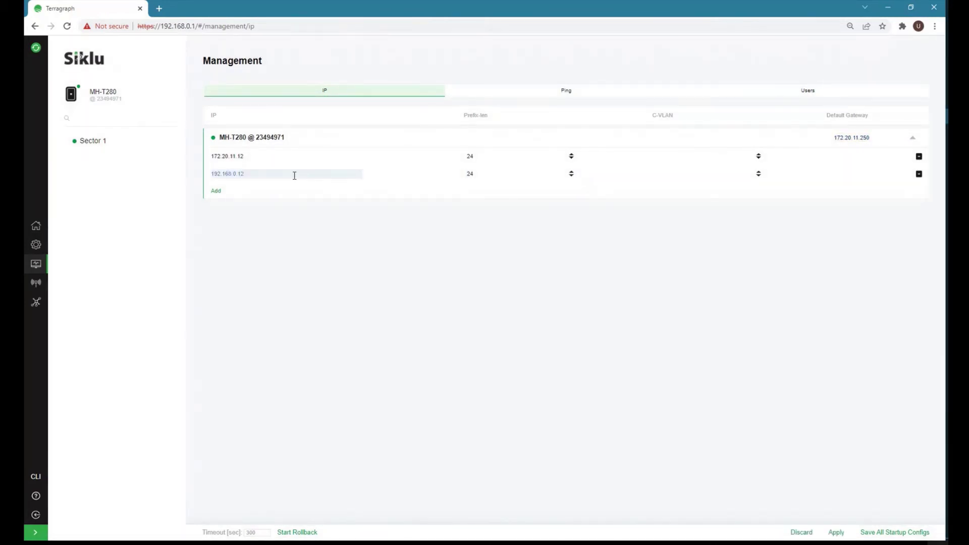
left_click(835, 533)
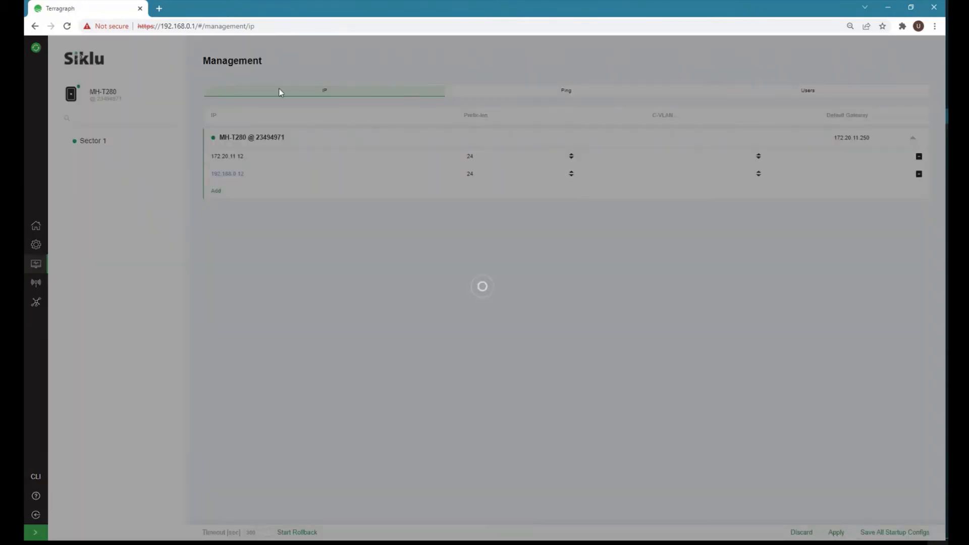
left_click_drag(195, 26, 340, 37)
type("2")
key("Return")
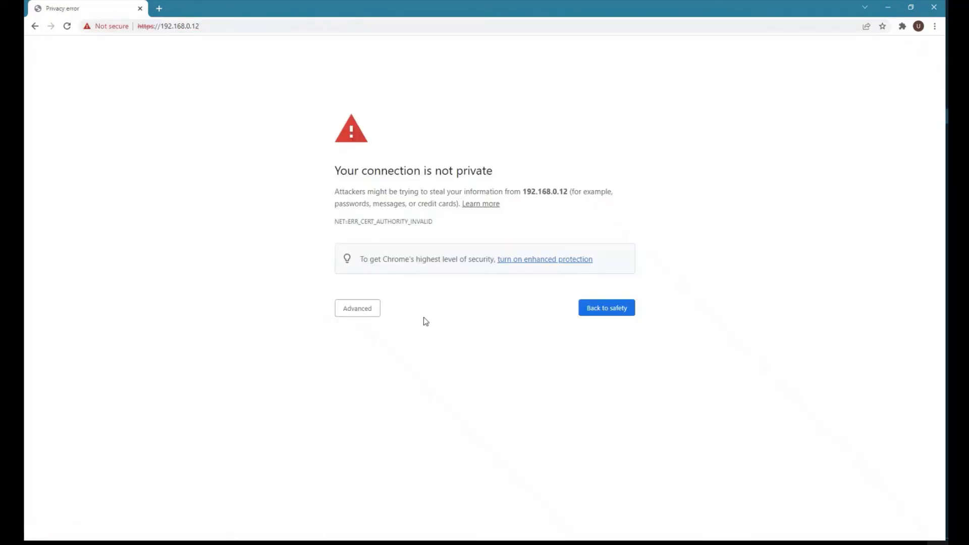
Proceed past the 192.168.0.12 certificate warning, log in, and open the Radio RF settings.
left_click(348, 309)
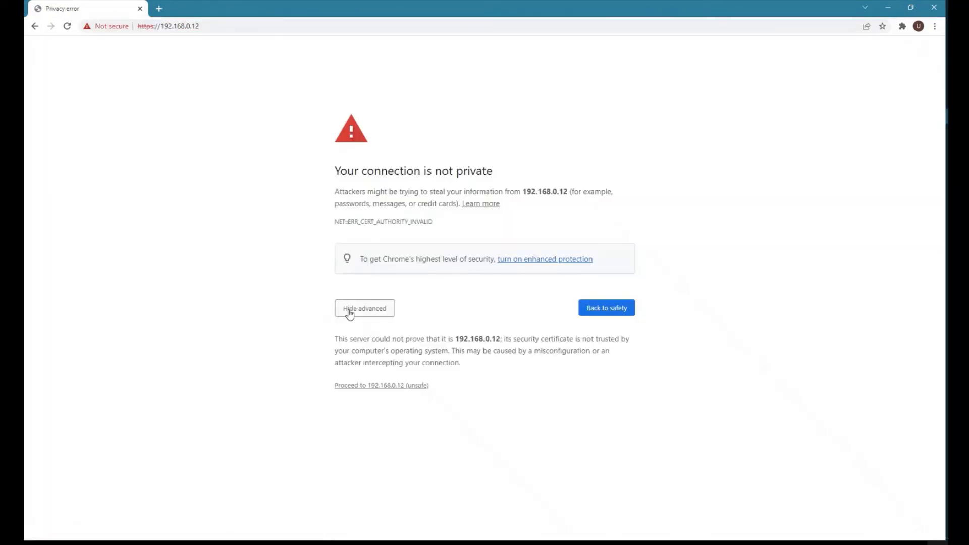
left_click(380, 385)
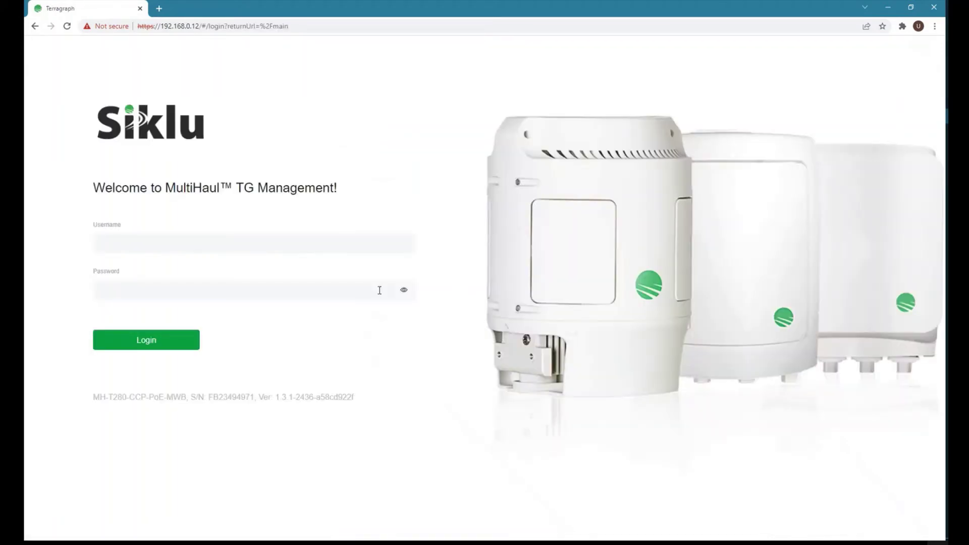
type("admin")
key("Return")
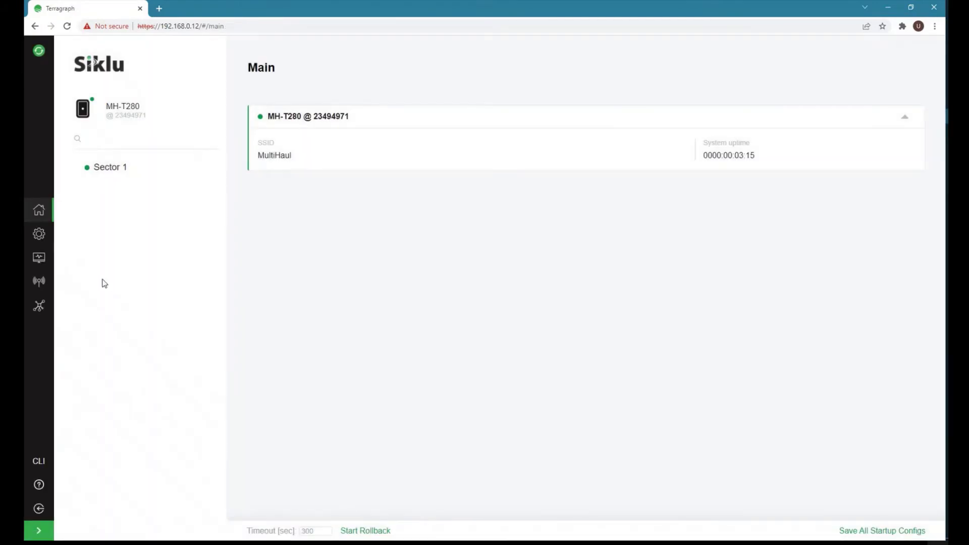
left_click(36, 282)
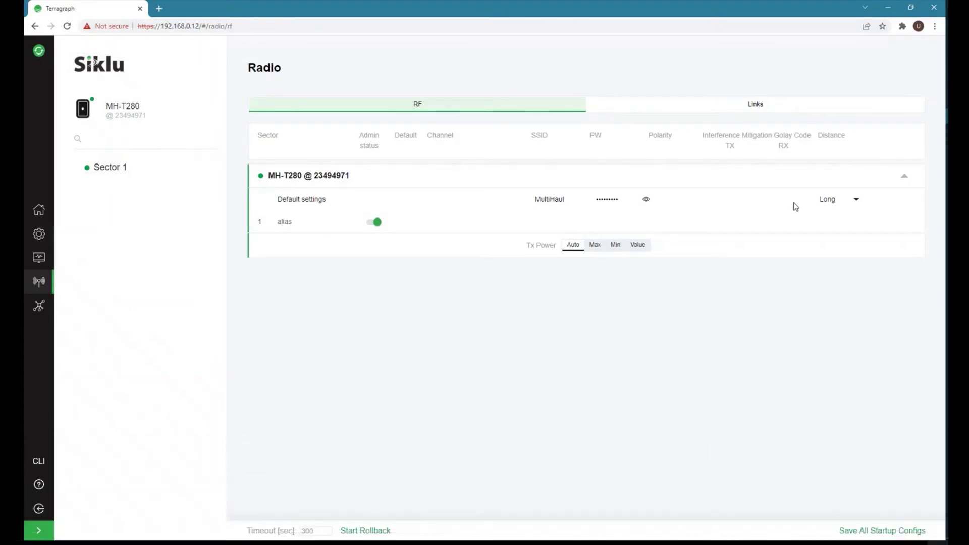
Save all settings as startup configs and show the cn1 link in the Links view.
left_click(869, 529)
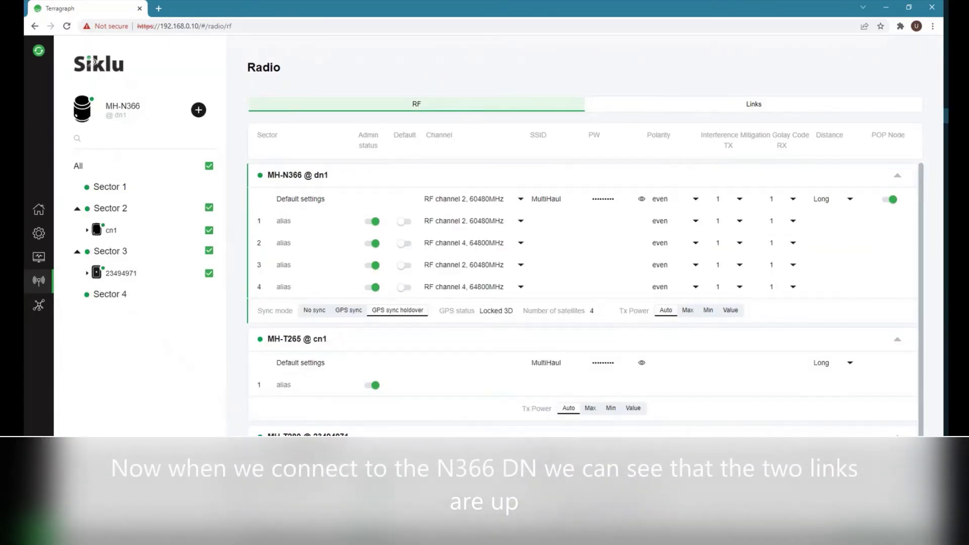
left_click(733, 106)
left_click(208, 231)
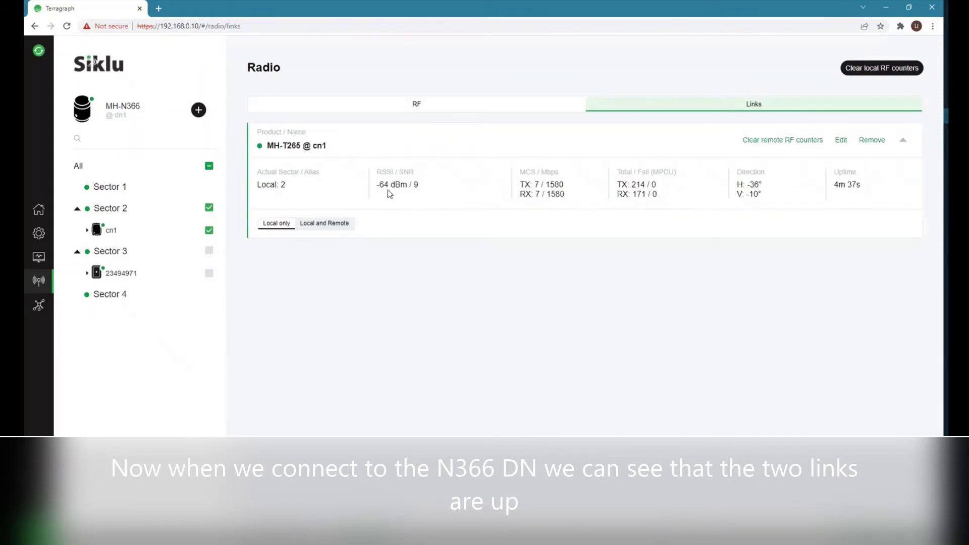
left_click(325, 224)
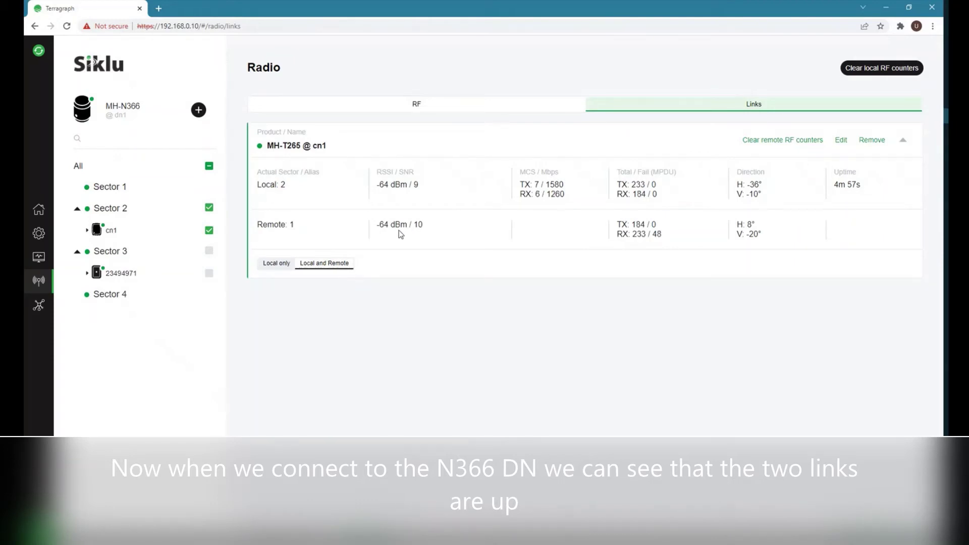
left_click(272, 266)
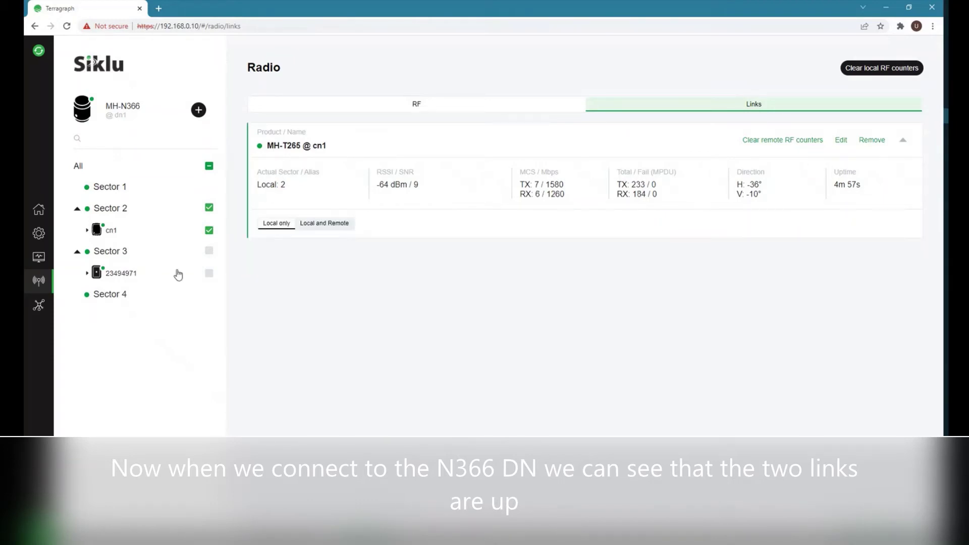
Add the 23494971 link and show local and remote stats for the MH-T280 link.
left_click(209, 274)
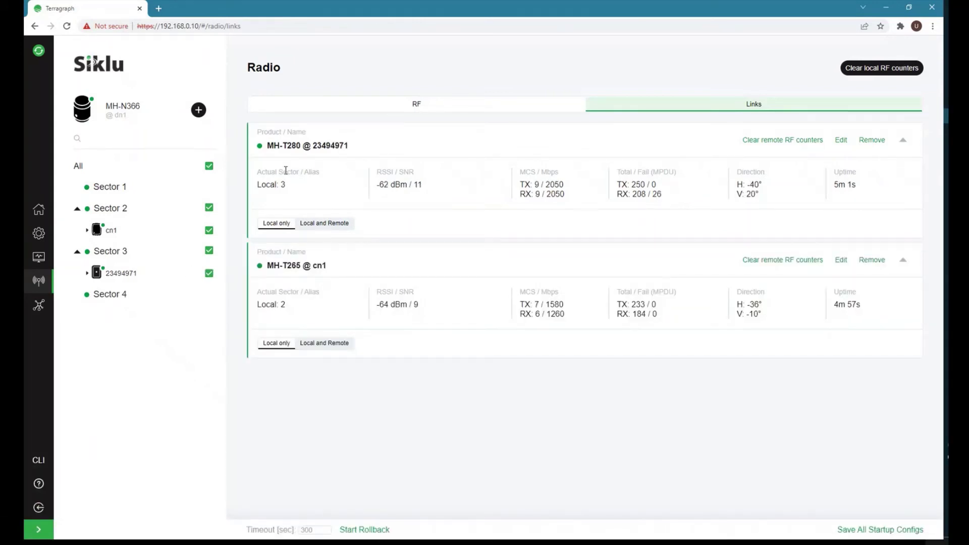
left_click(286, 148)
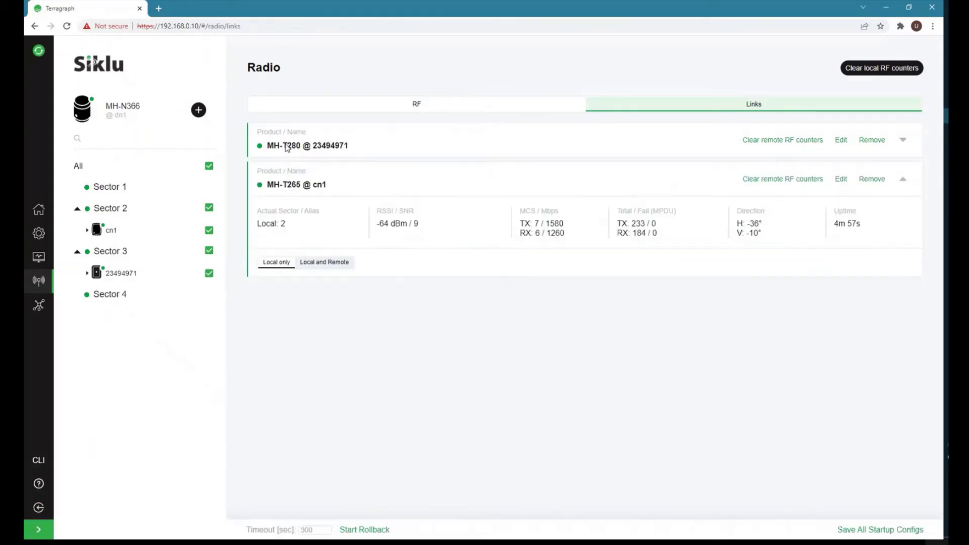
left_click(291, 169)
left_click(294, 147)
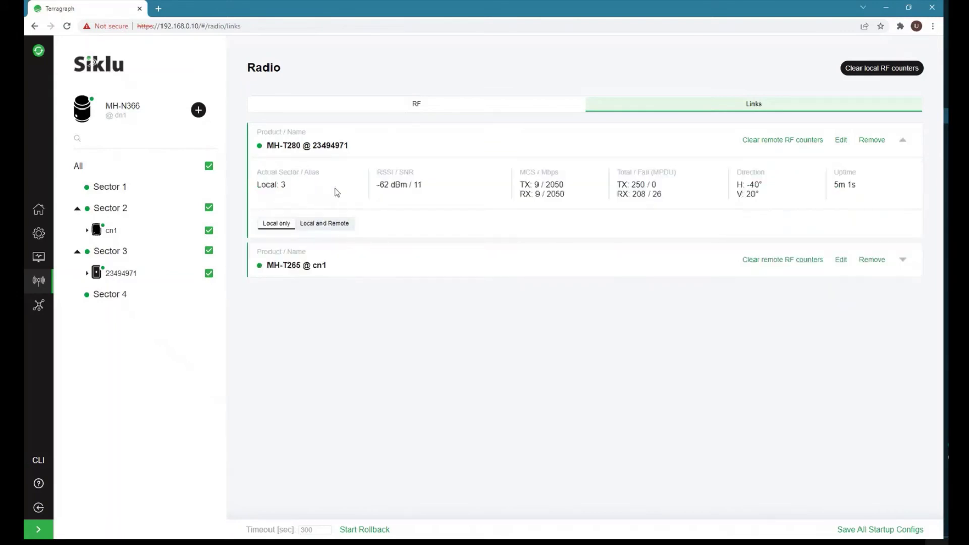
left_click(324, 223)
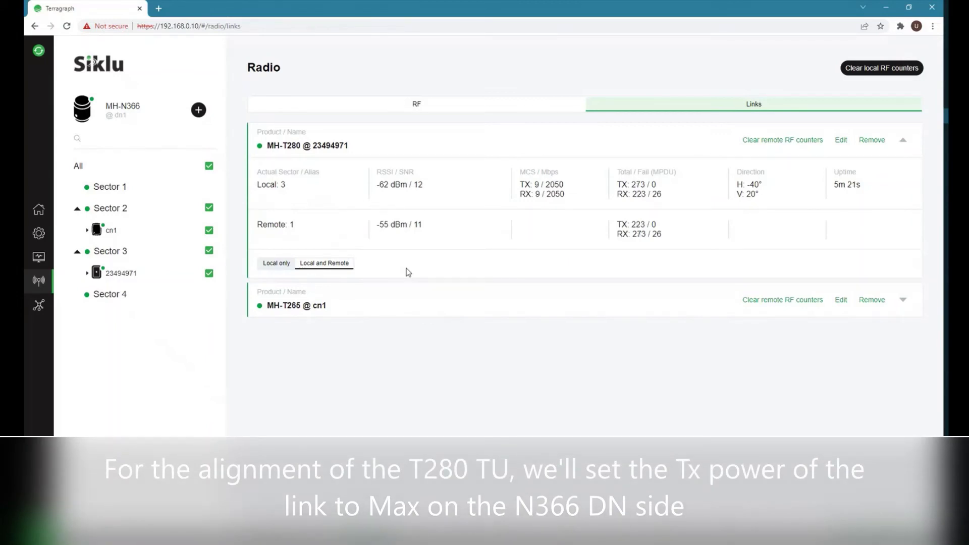
Hide the cn1 link, then set the MH-T280 link's TX power control to Max and apply.
left_click(209, 231)
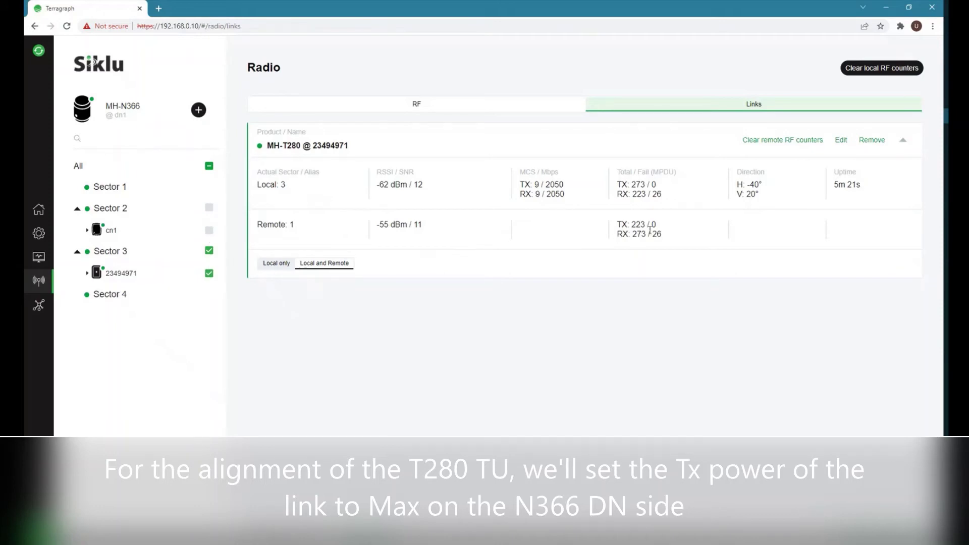
left_click(841, 141)
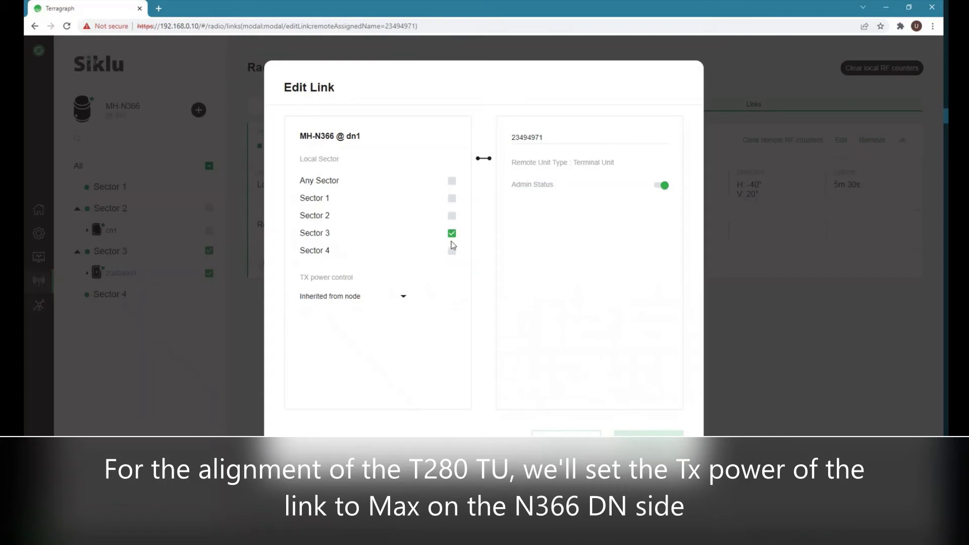
left_click(402, 297)
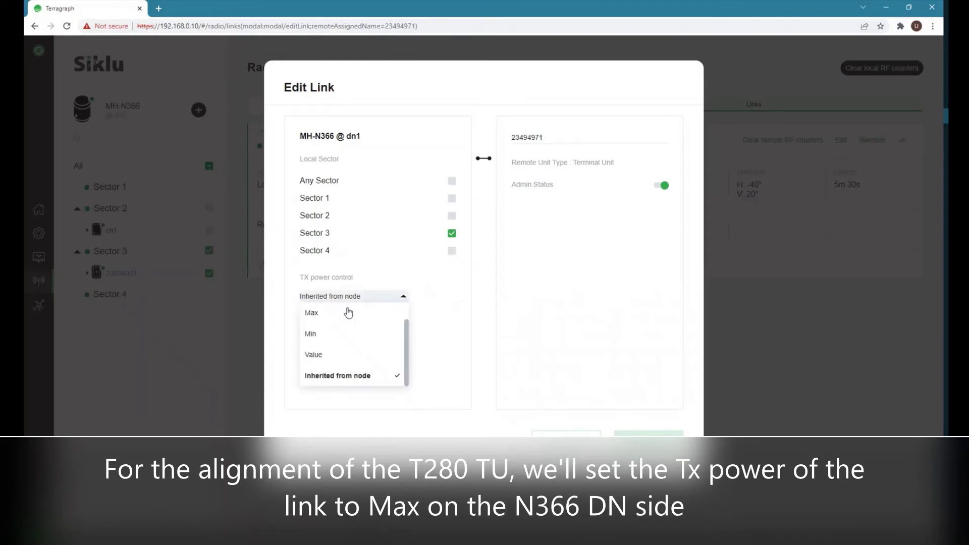
left_click(317, 317)
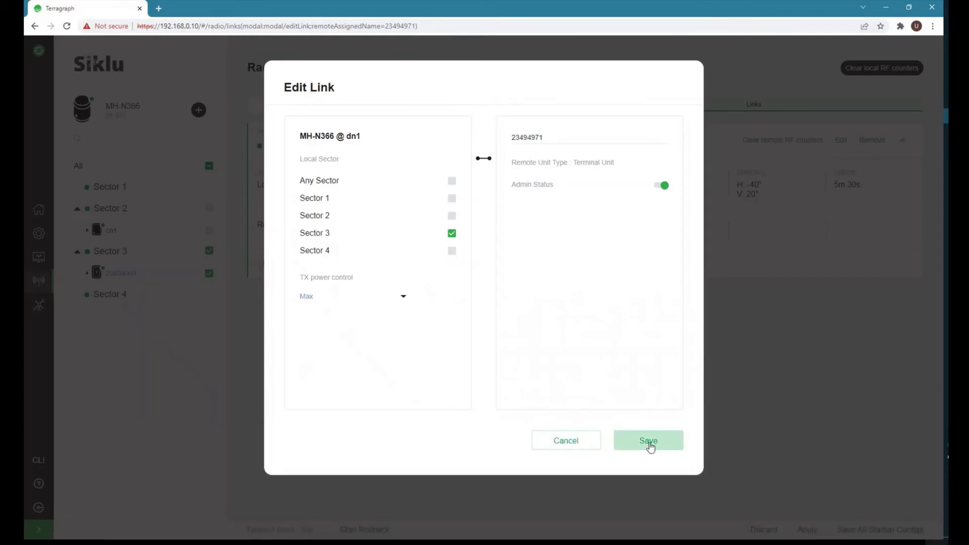
left_click(651, 446)
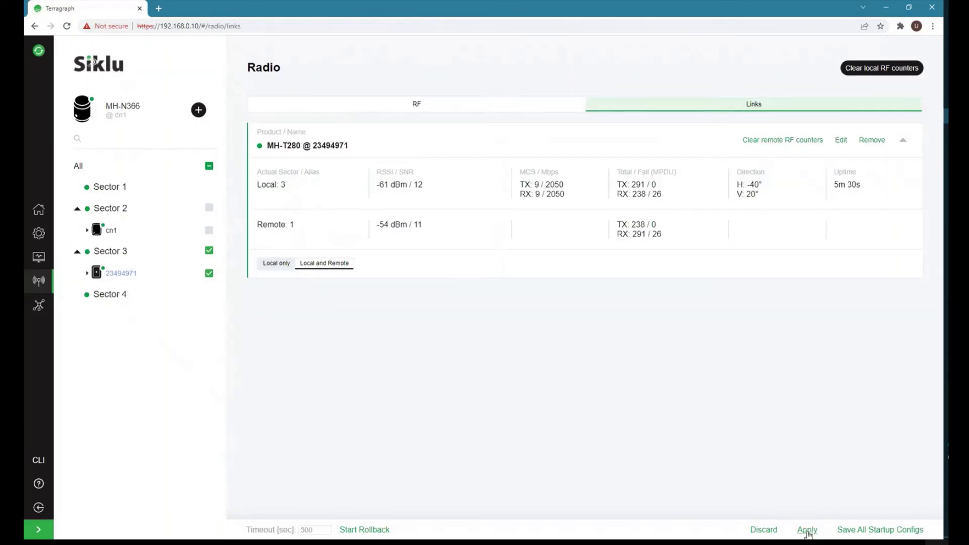
left_click(807, 530)
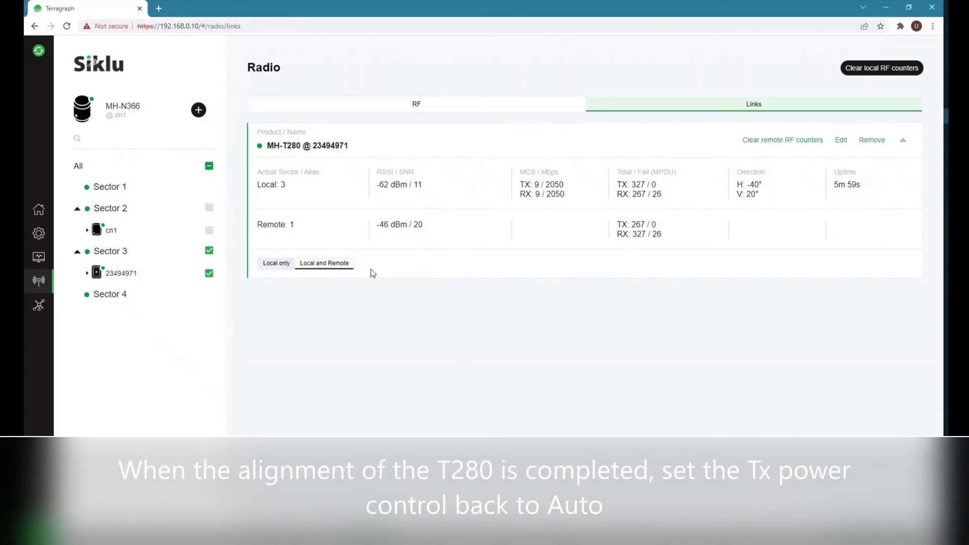
Set the MH-T280 link's TX power control back to Auto, save, and apply.
left_click(845, 144)
left_click(400, 299)
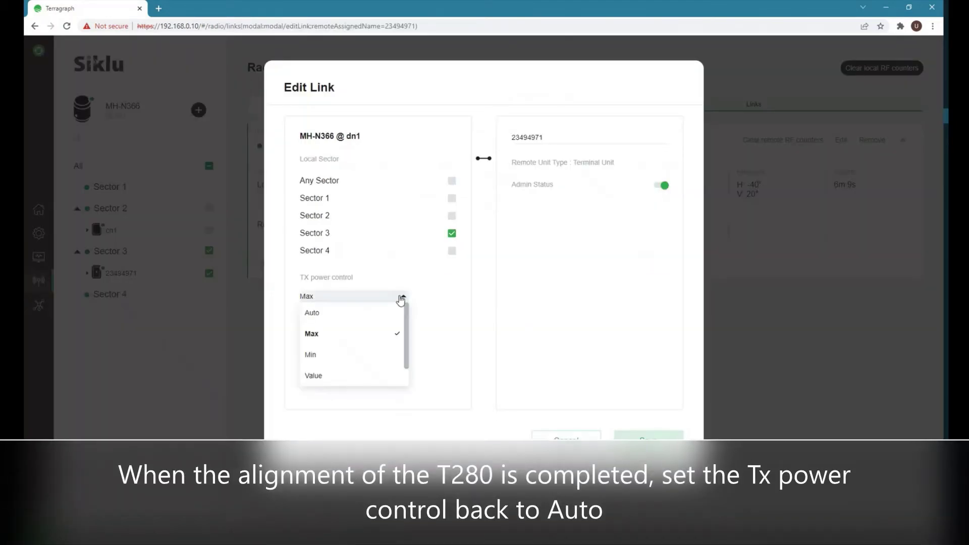
left_click(313, 316)
left_click(657, 441)
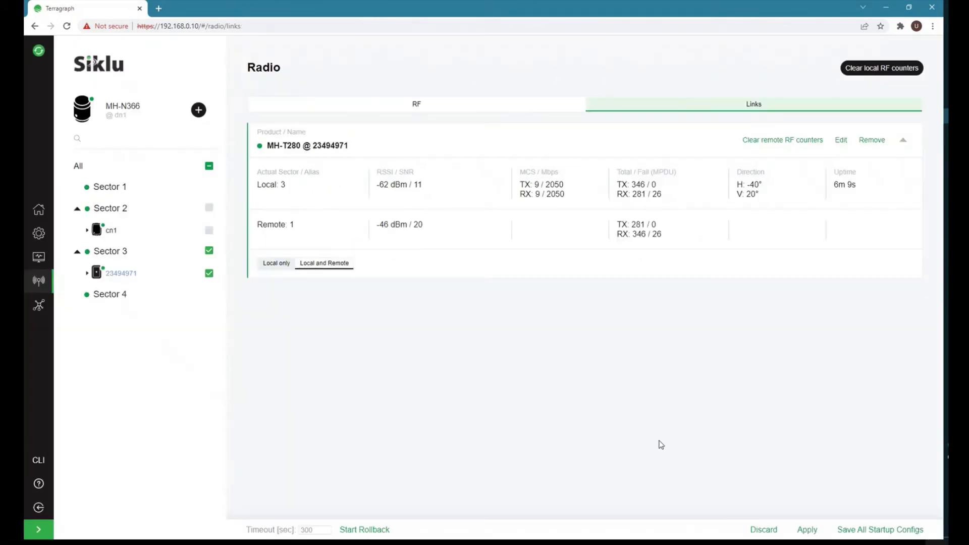
left_click(807, 530)
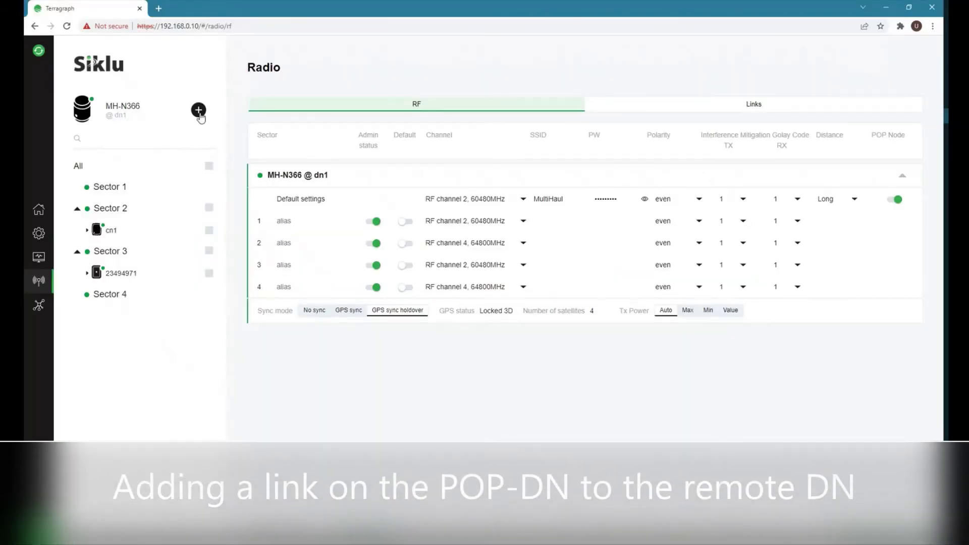
Create a mesh-node link named dn2 from local Sector 4 to remote Sector 2, then save and apply.
left_click(199, 111)
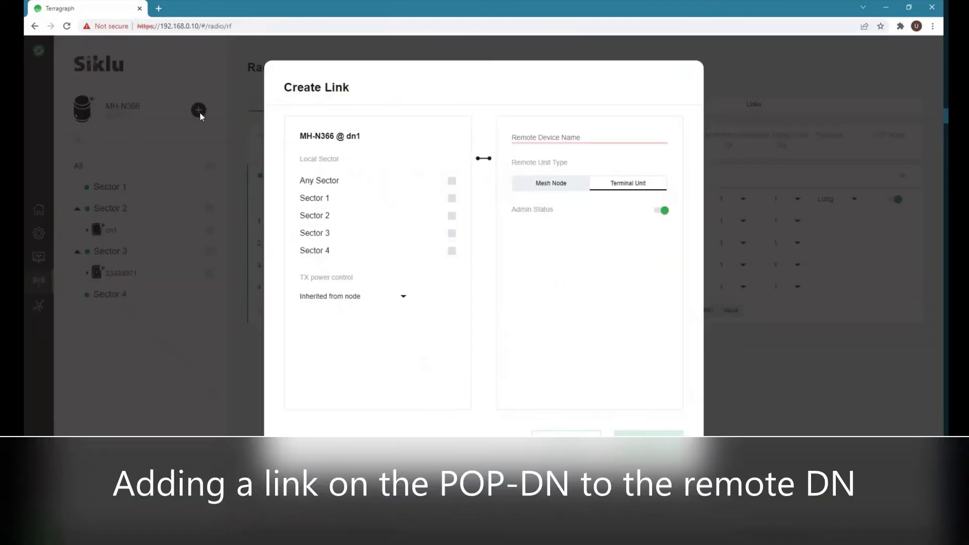
left_click(548, 187)
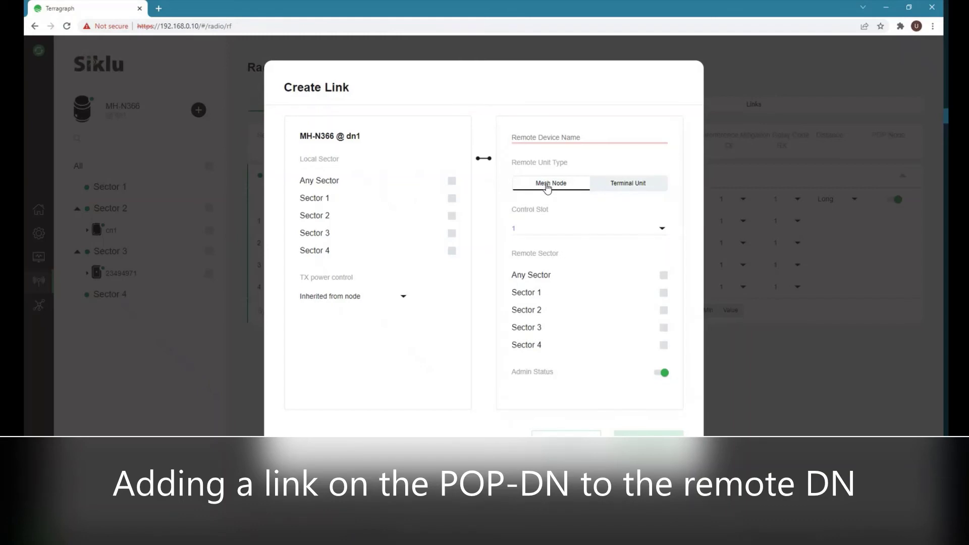
left_click(525, 135)
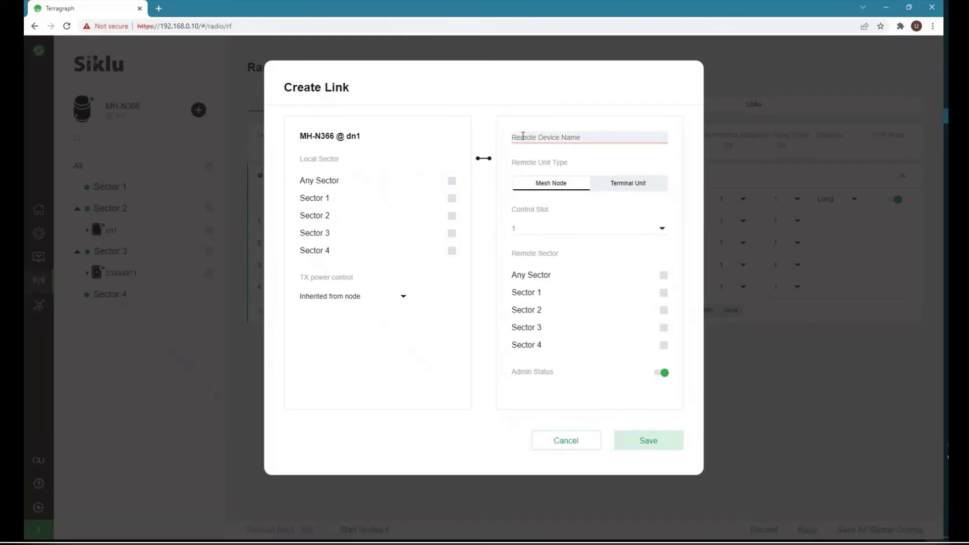
type("dn2")
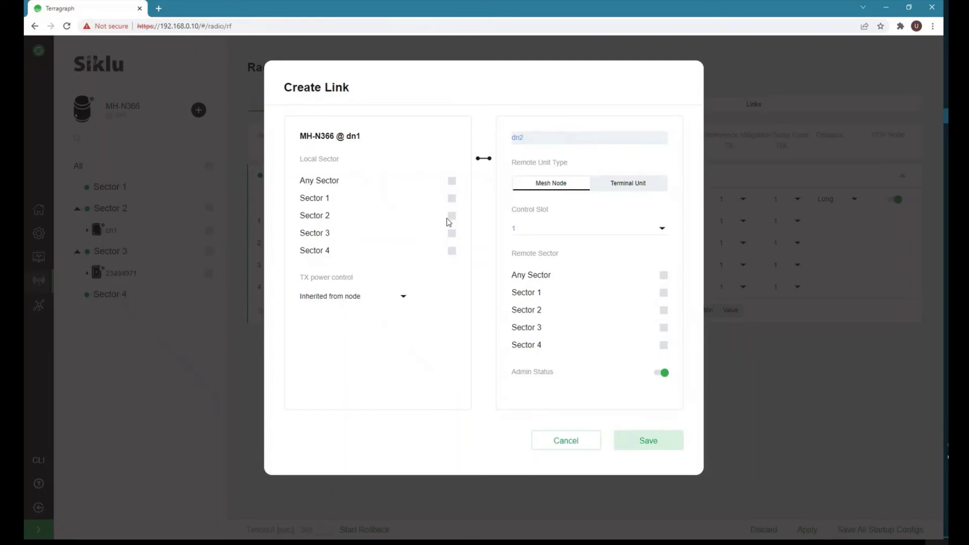
left_click(451, 250)
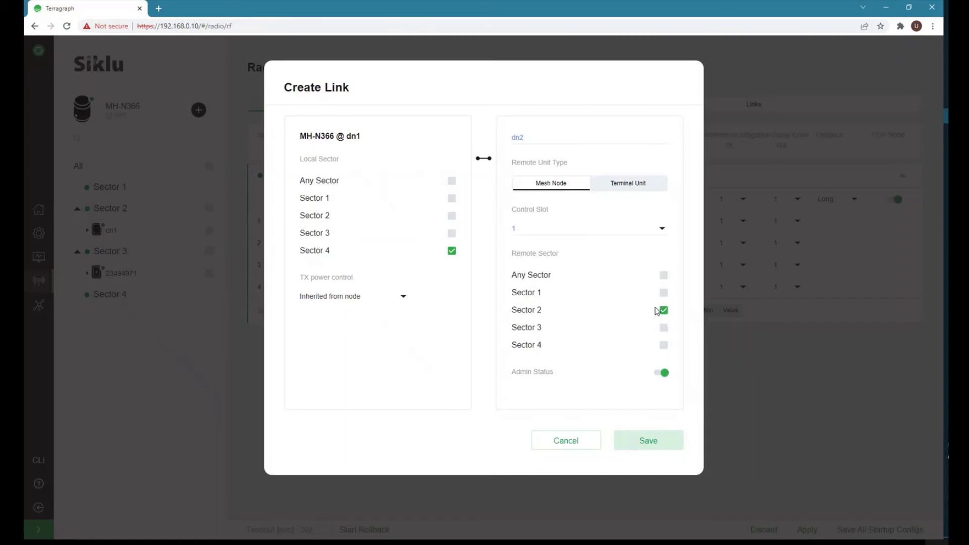
left_click(649, 442)
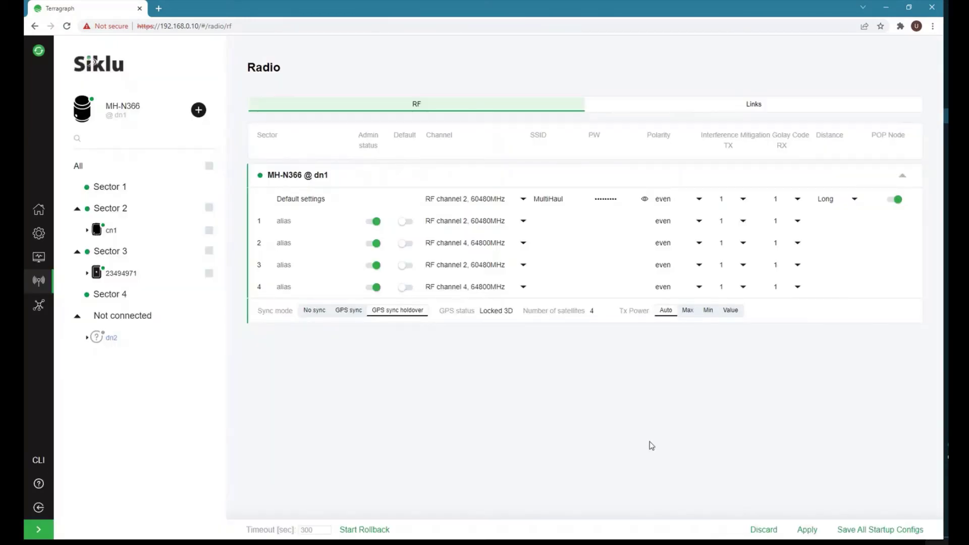
left_click(809, 530)
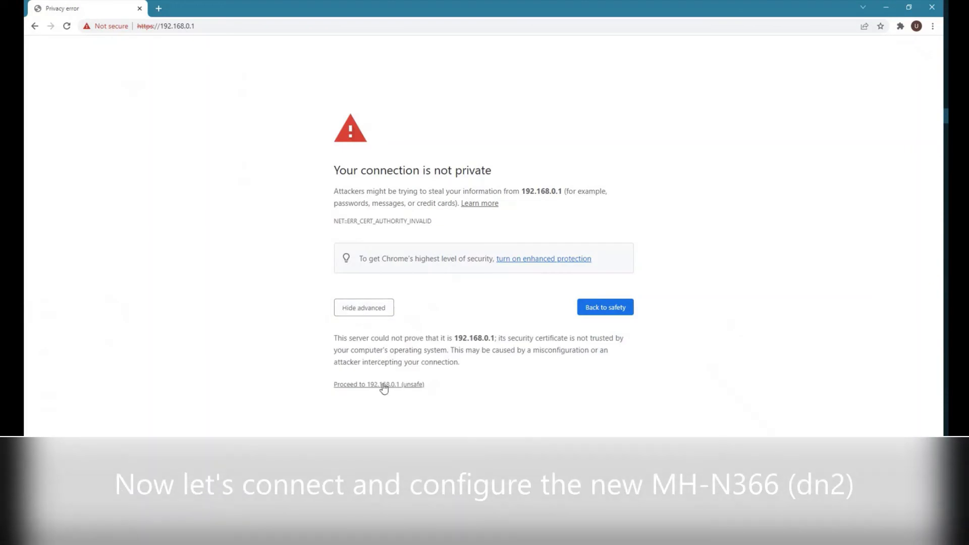
Proceed past the 192.168.0.1 certificate warning and sign in with the admin account.
left_click(385, 386)
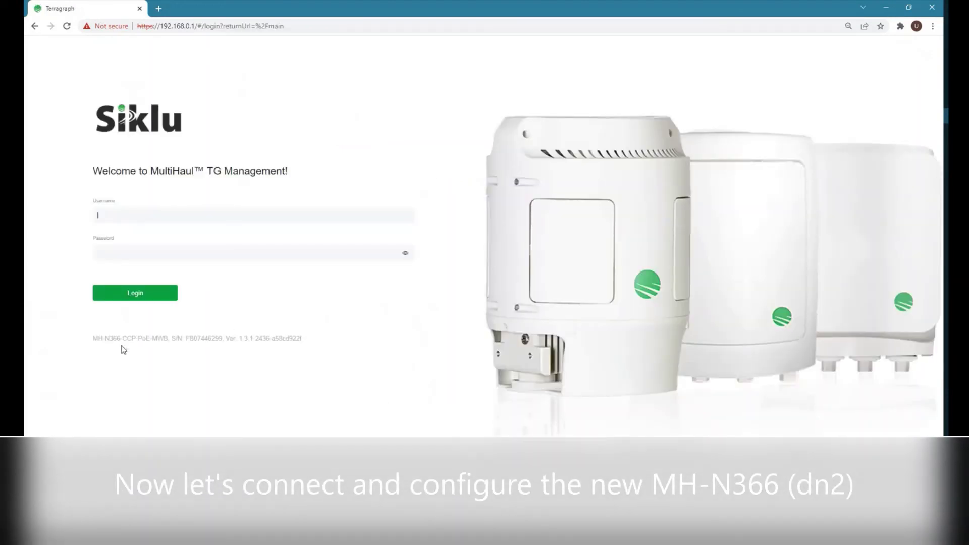
double_click(115, 339)
left_click(111, 214)
type("admin")
key("Return")
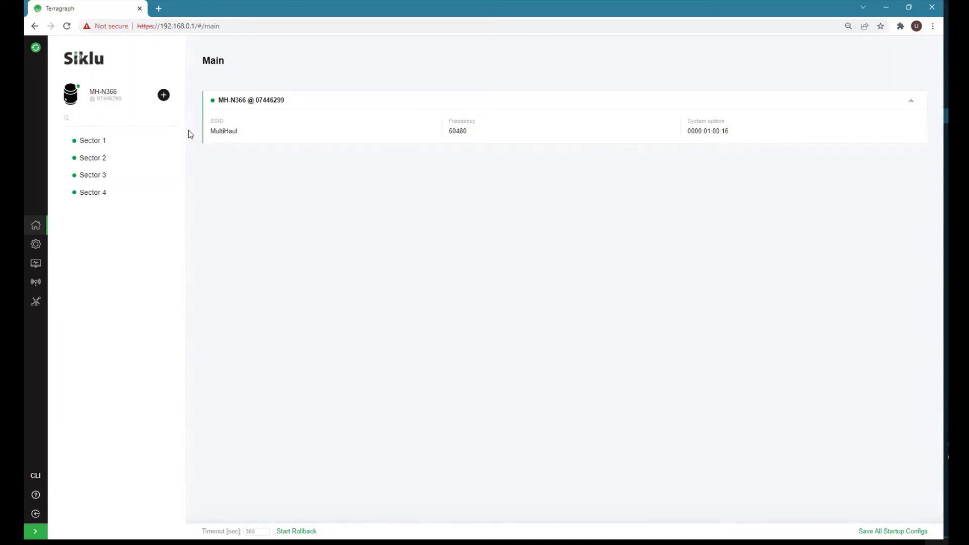
On the System General page, replace the device name with dn2.
left_click(35, 248)
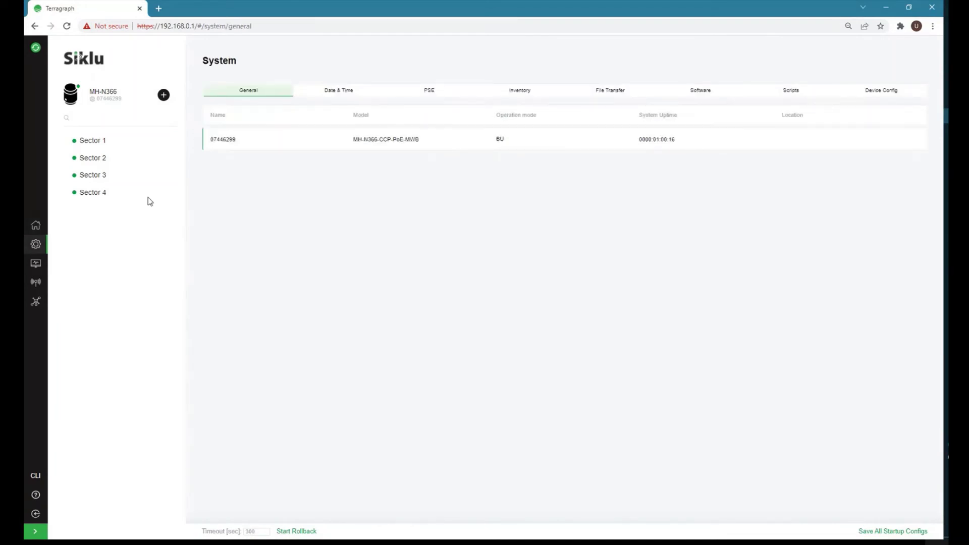
double_click(227, 139)
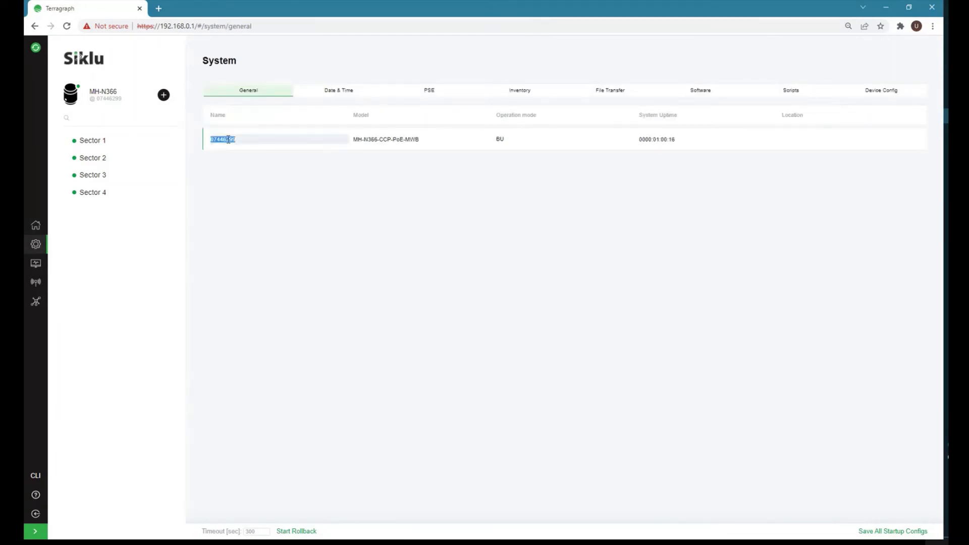
left_click(701, 92)
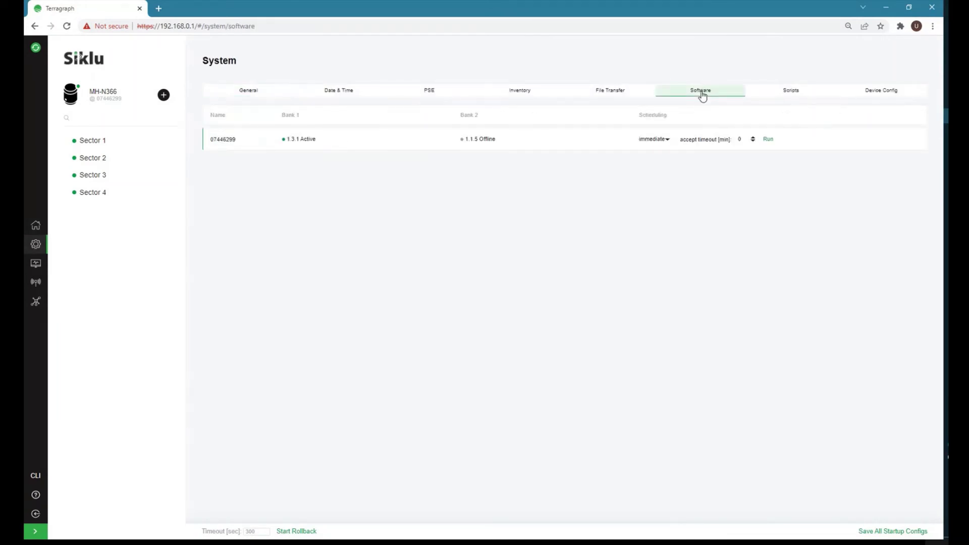
left_click(256, 94)
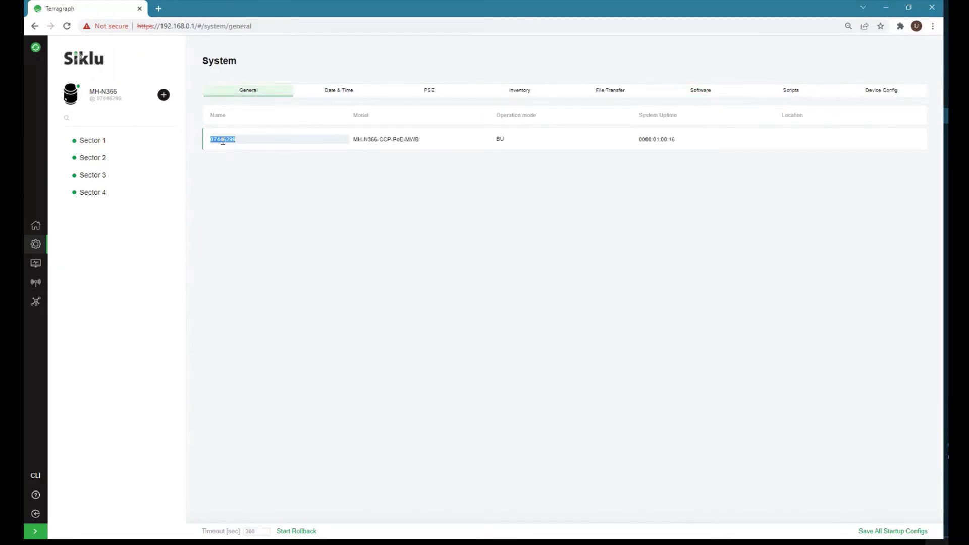
type("dn2")
Apply the dn2 name, then add IP 172.20.11.20 with gateway 172.20.11.250 and apply.
left_click(833, 531)
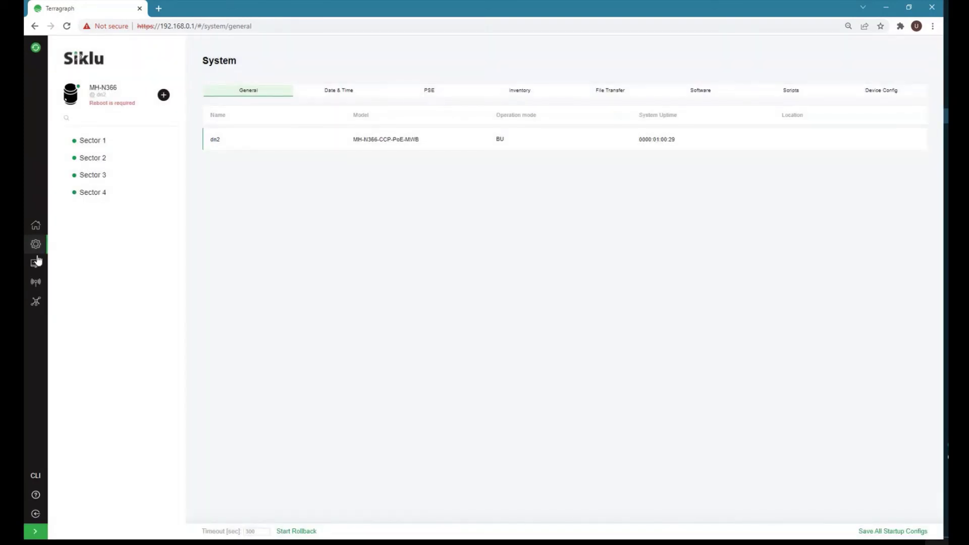
left_click(35, 263)
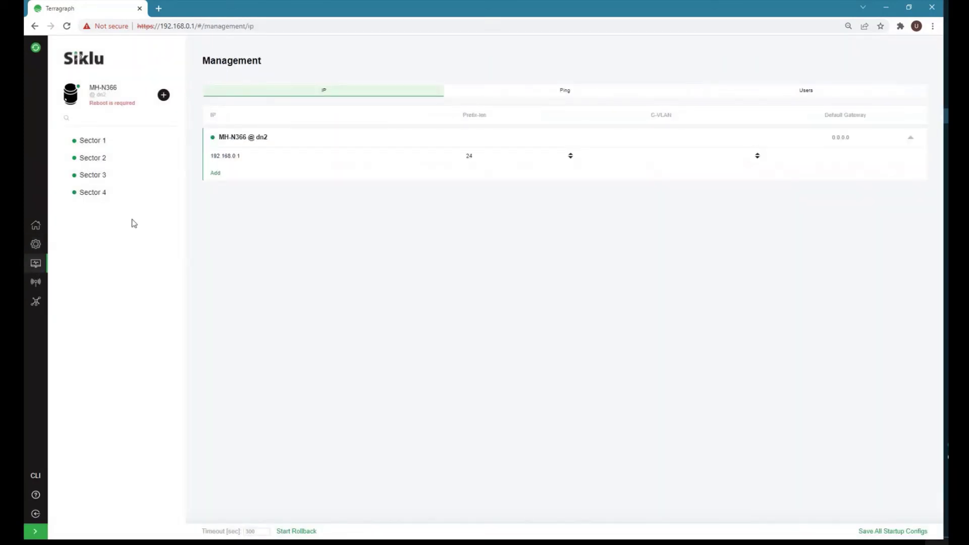
left_click(215, 173)
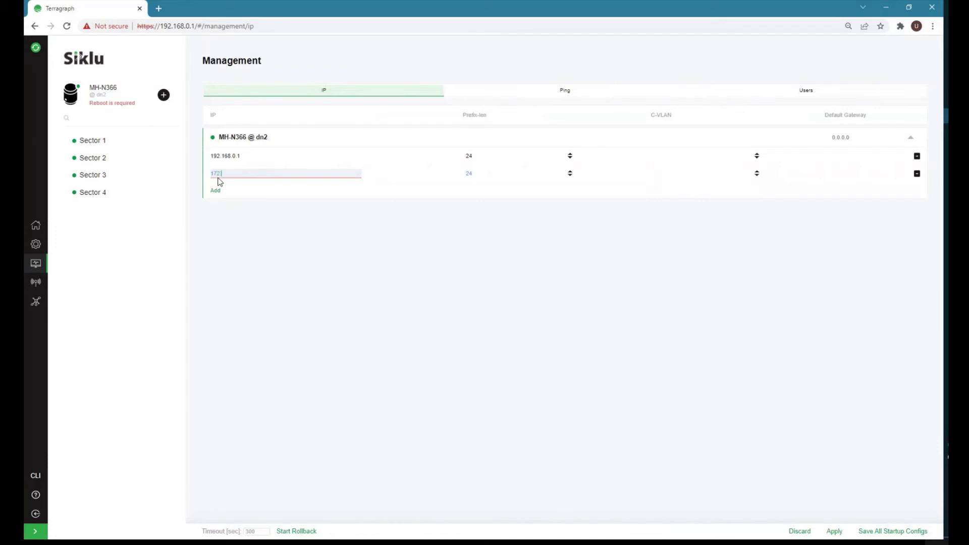
type("172.20.11.20")
left_click(882, 136)
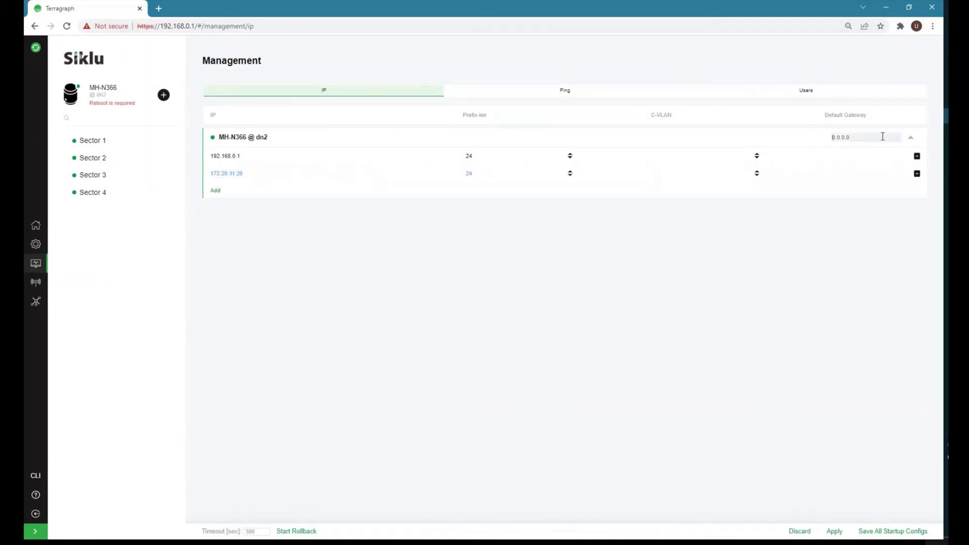
type("172.20.11.250")
left_click(833, 531)
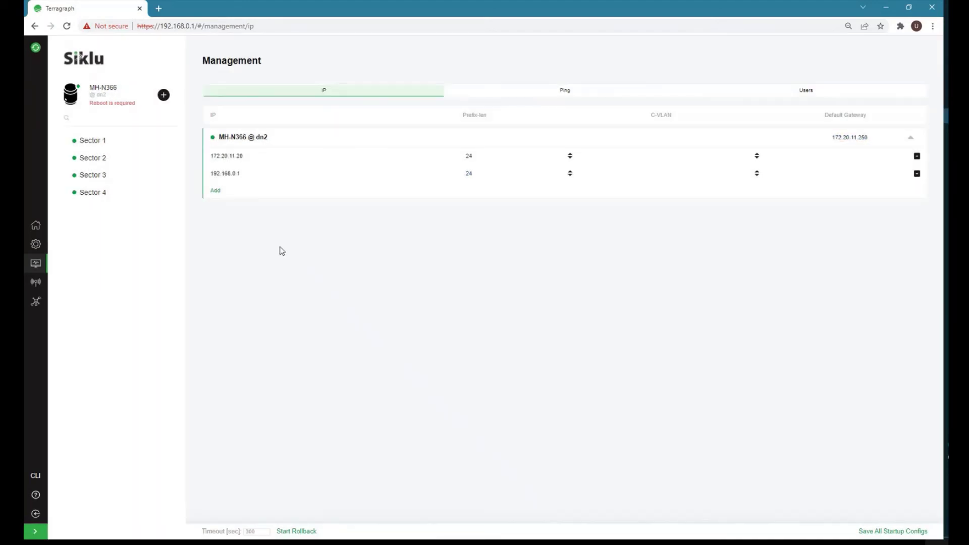
Change the 192.168.0.1 address to 192.168.0.20 and apply.
left_click(244, 172)
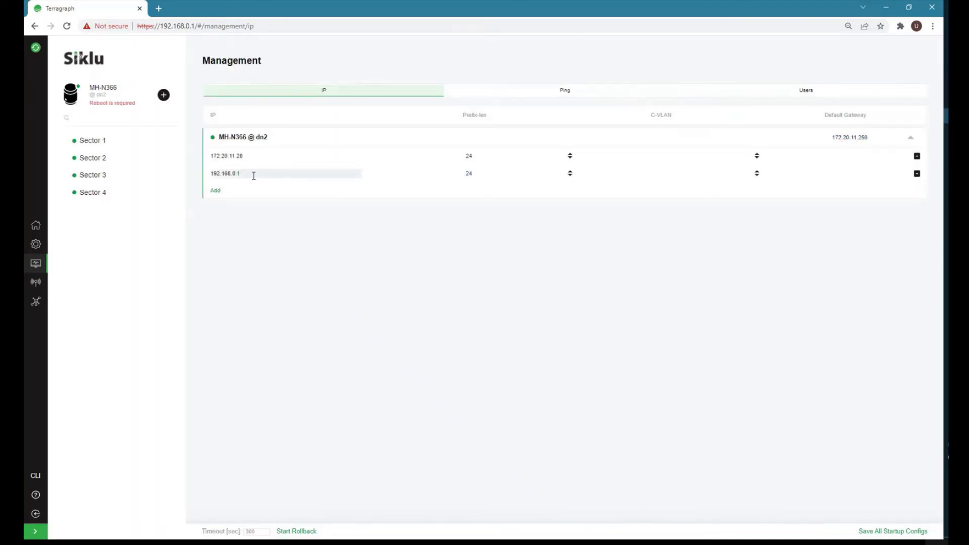
key("BackSpace")
type("20")
left_click(834, 532)
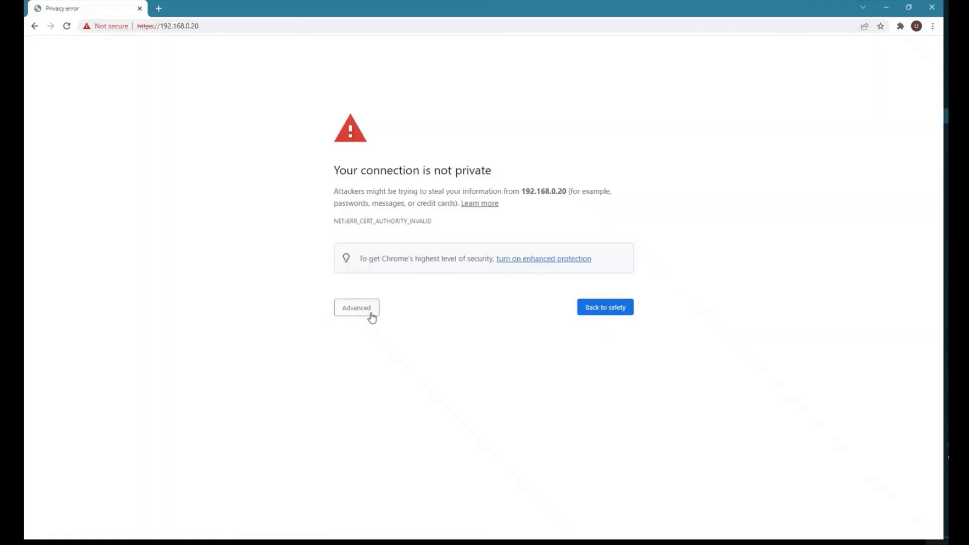
Proceed past the warning to 192.168.0.20, sign in to dn2, and open its Radio RF settings.
left_click(369, 313)
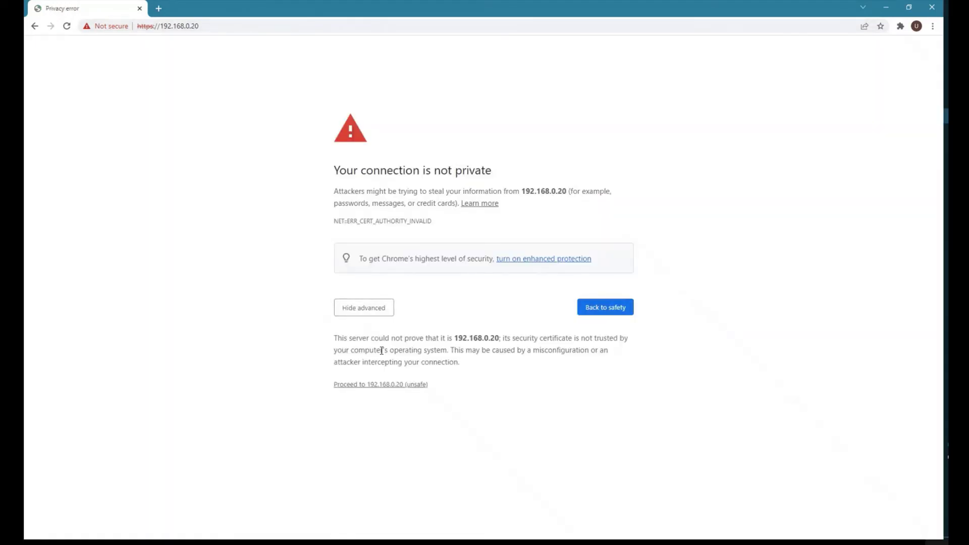
left_click(385, 384)
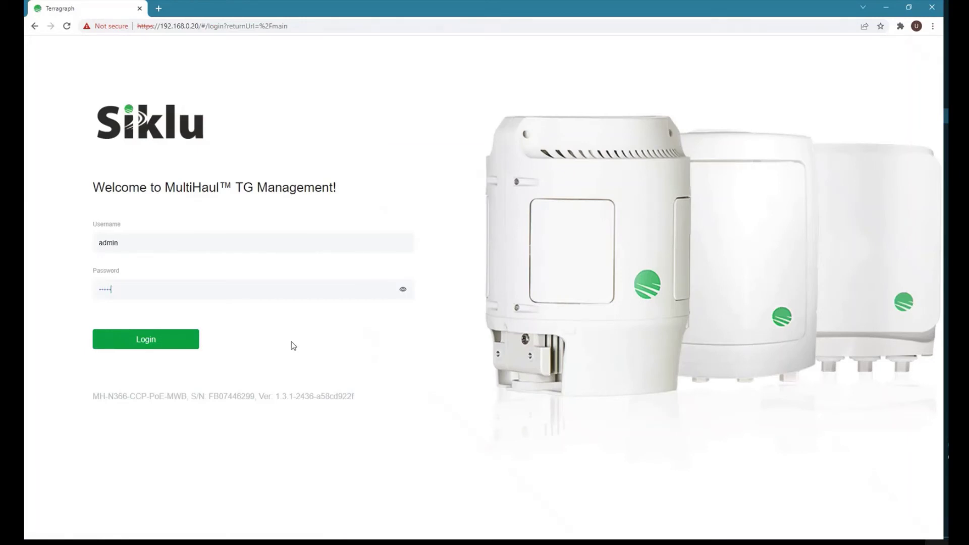
key("Return")
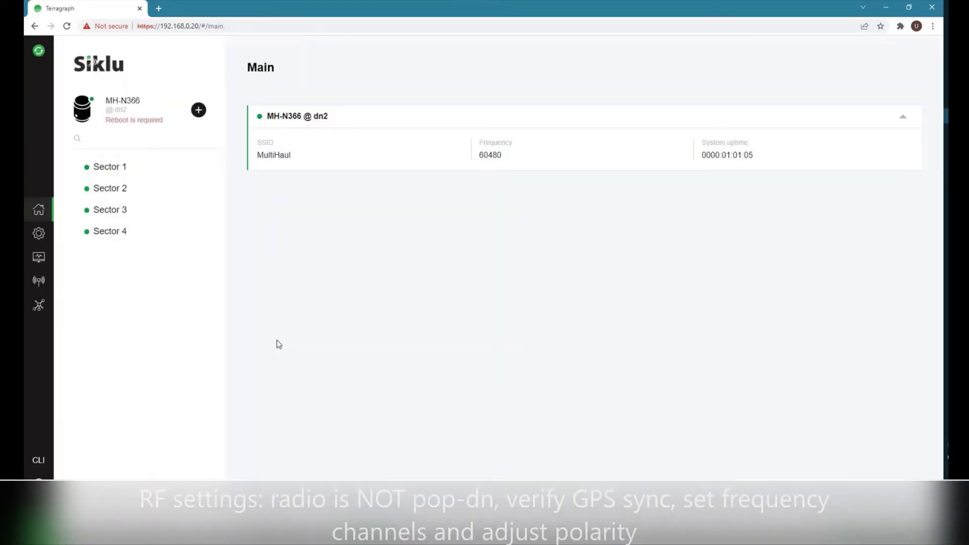
left_click(38, 283)
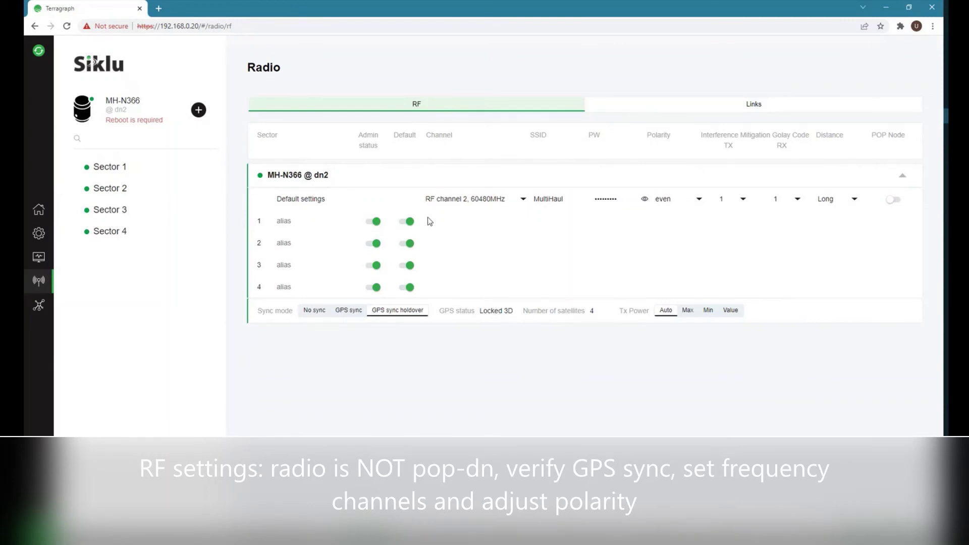
Turn off default settings for all four sectors and put Sectors 2 and 4 on RF channel 4 (64800MHz).
left_click(406, 221)
left_click(406, 244)
left_click(406, 266)
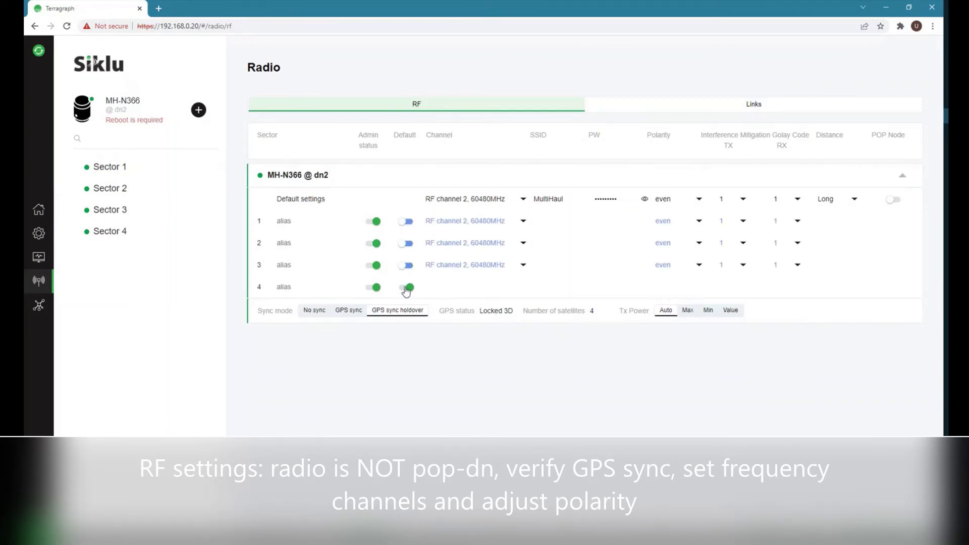
left_click(406, 287)
left_click(478, 246)
left_click(475, 323)
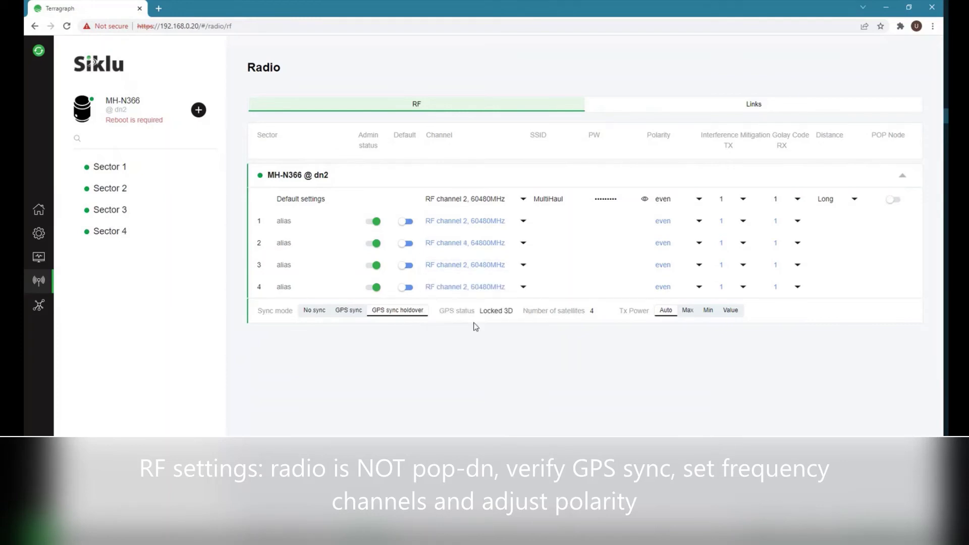
left_click(481, 287)
left_click(480, 367)
Set the default and all four sector polarities to odd and apply the changes.
left_click(669, 202)
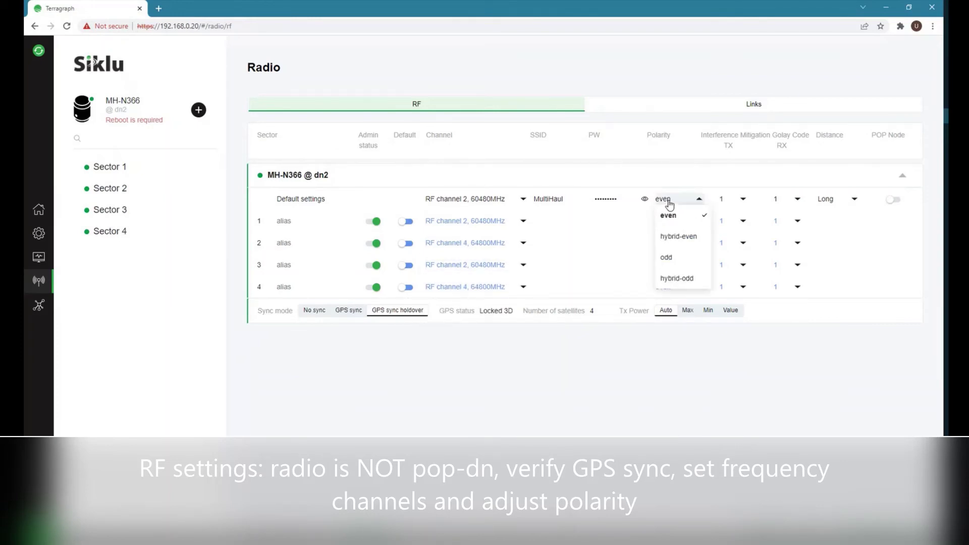
left_click(667, 258)
left_click(666, 222)
left_click(666, 279)
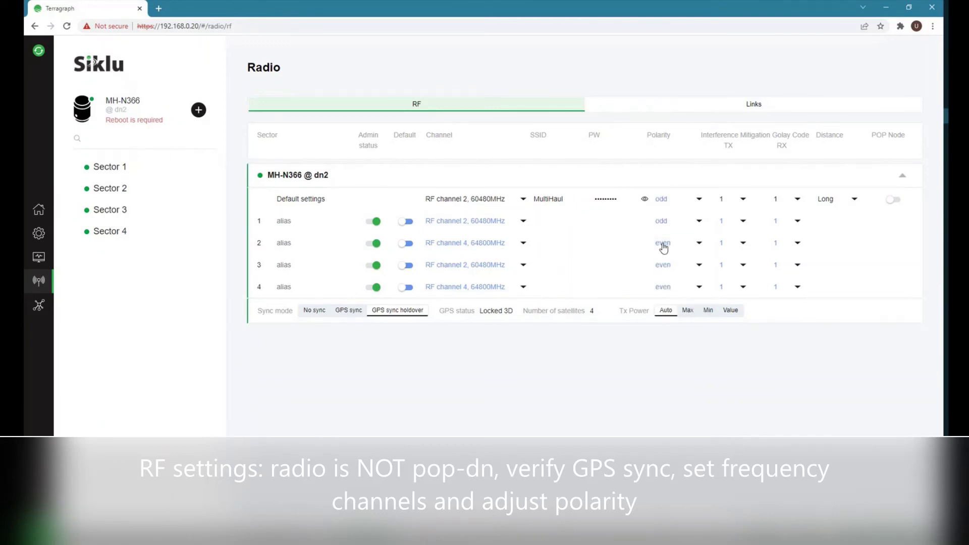
left_click(663, 245)
left_click(667, 303)
left_click(662, 266)
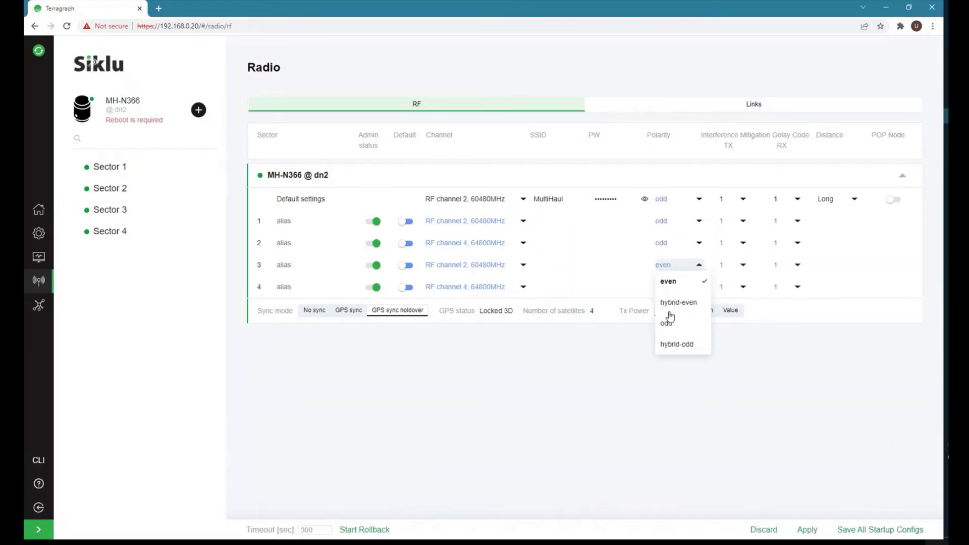
left_click(667, 323)
left_click(663, 287)
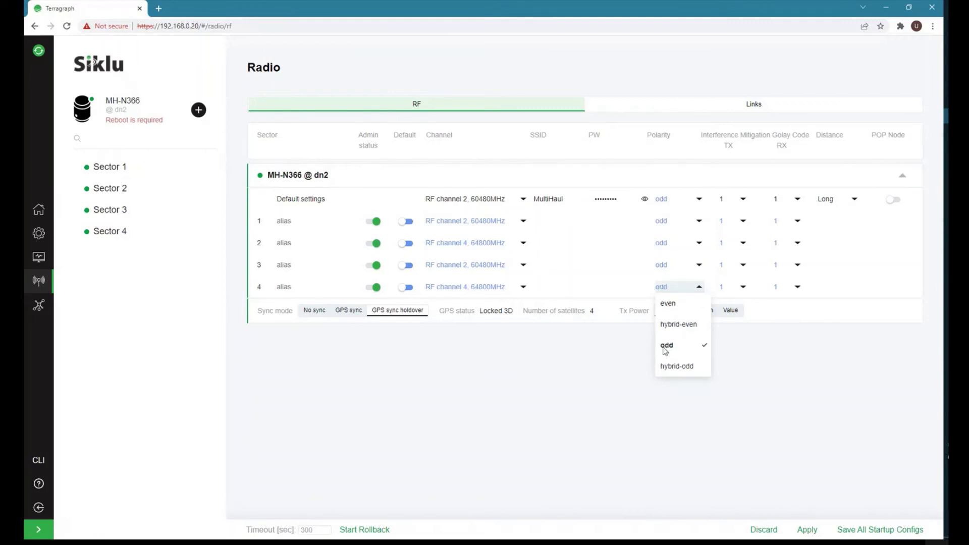
left_click(663, 348)
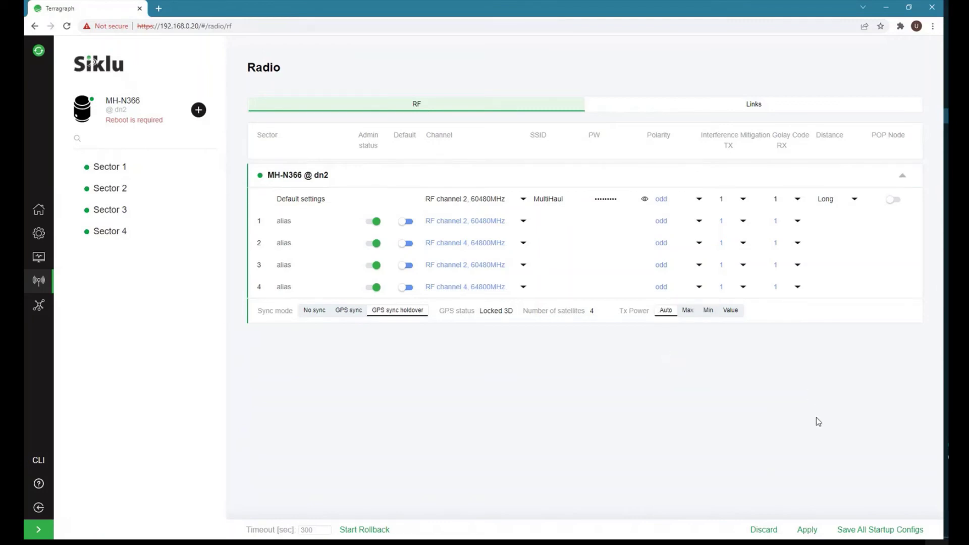
left_click(807, 530)
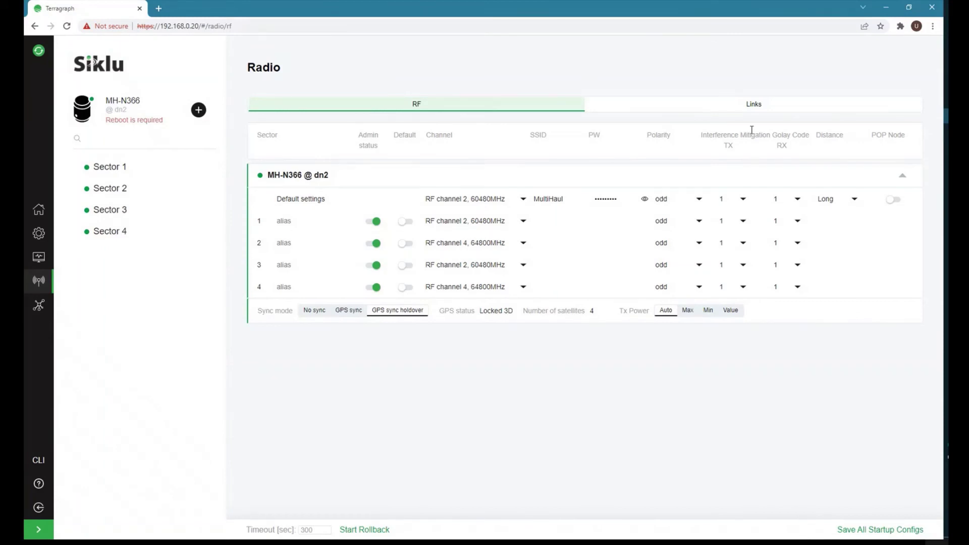
left_click(754, 104)
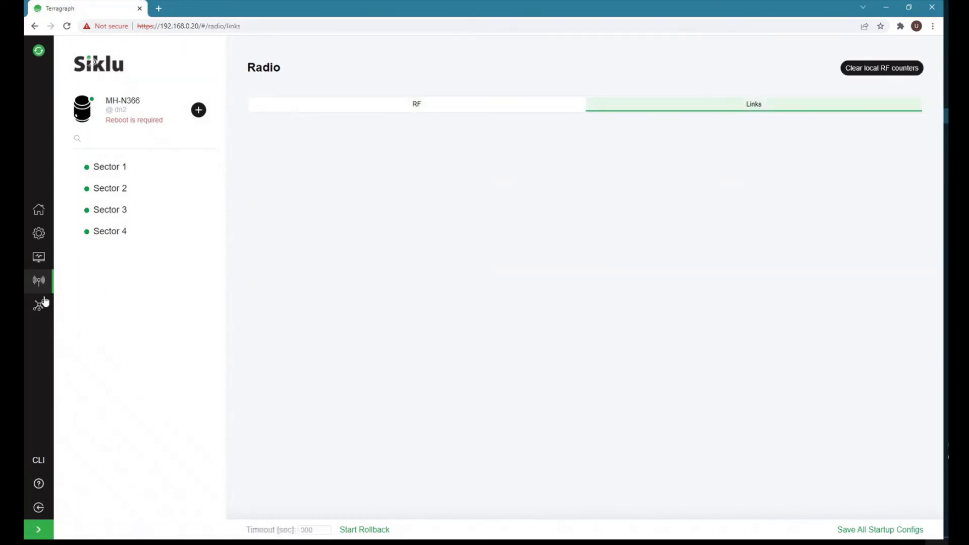
Save all startup configs on dn2 and reboot it, confirming the reboot.
left_click(36, 234)
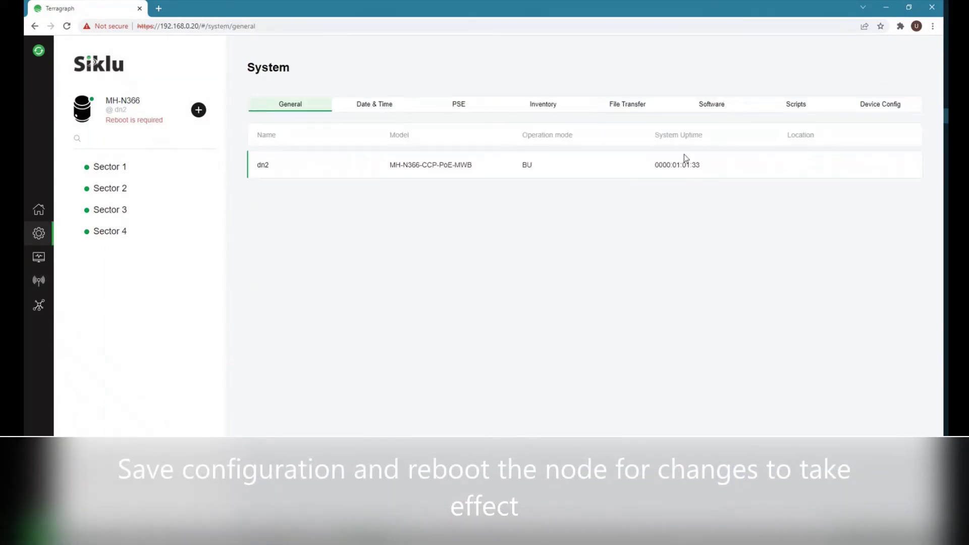
left_click(872, 107)
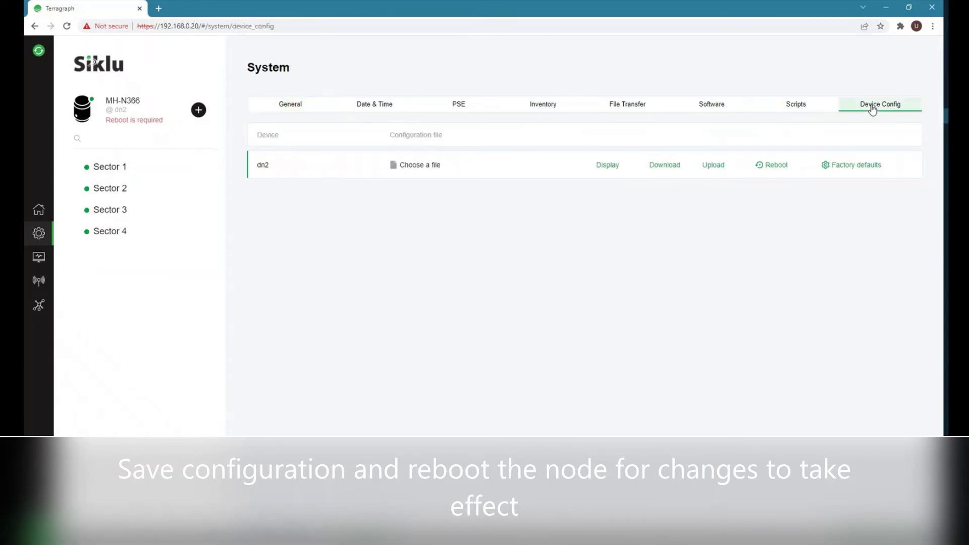
left_click(872, 530)
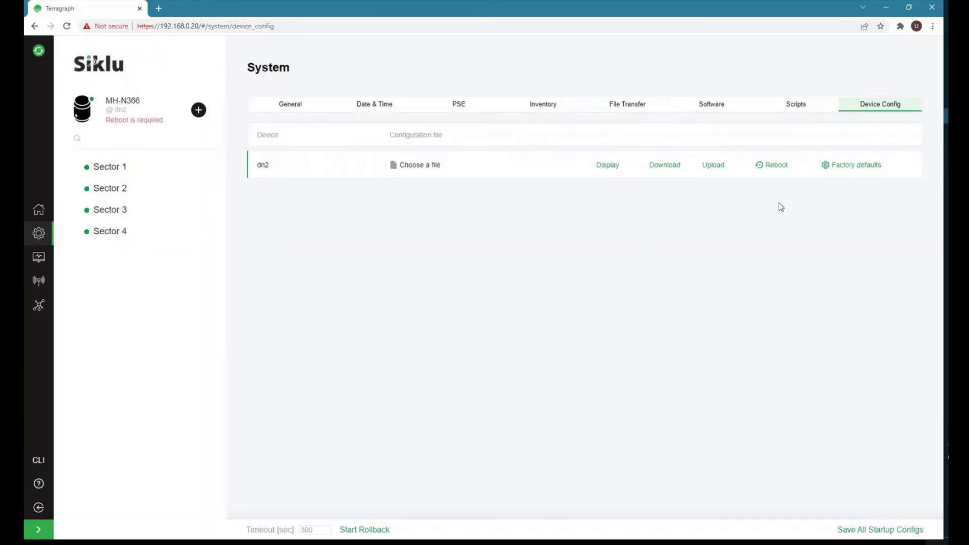
left_click(775, 169)
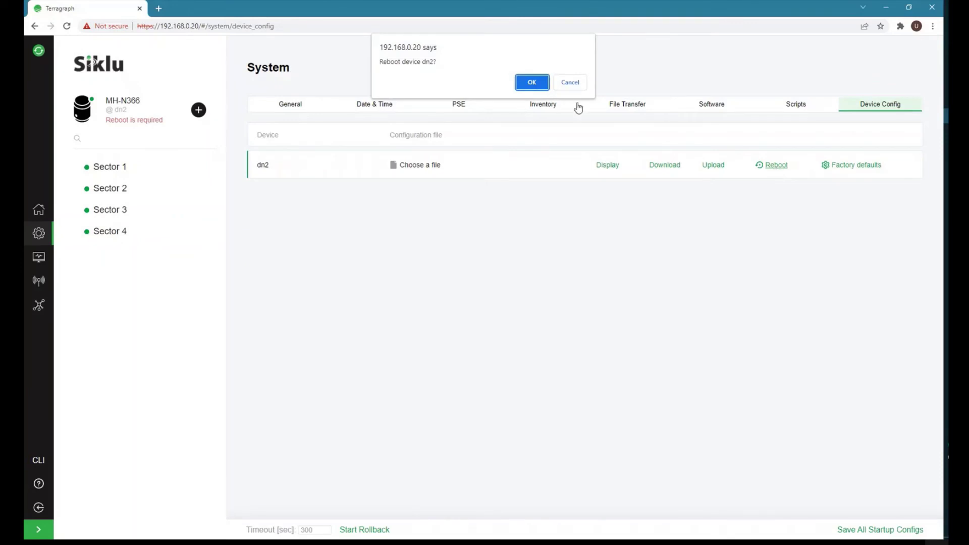
left_click(533, 83)
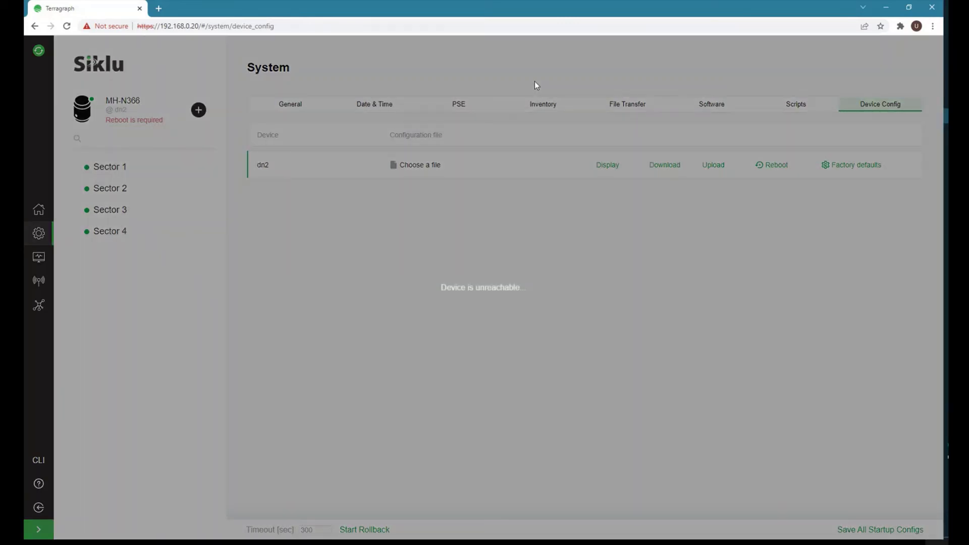
left_click_drag(191, 26, 400, 23)
Sign in to node dn1 at 192.168.0.10.
type("10")
key("Return")
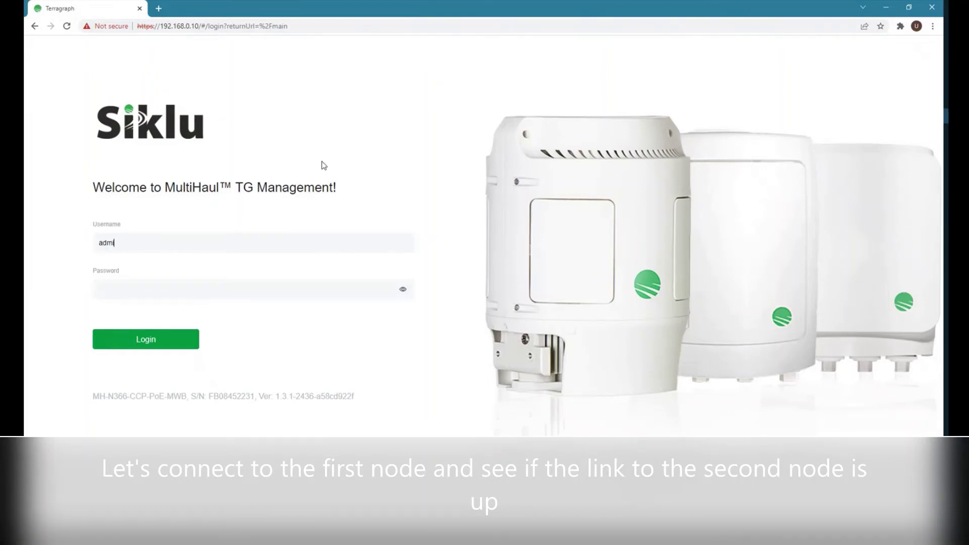
key("Return")
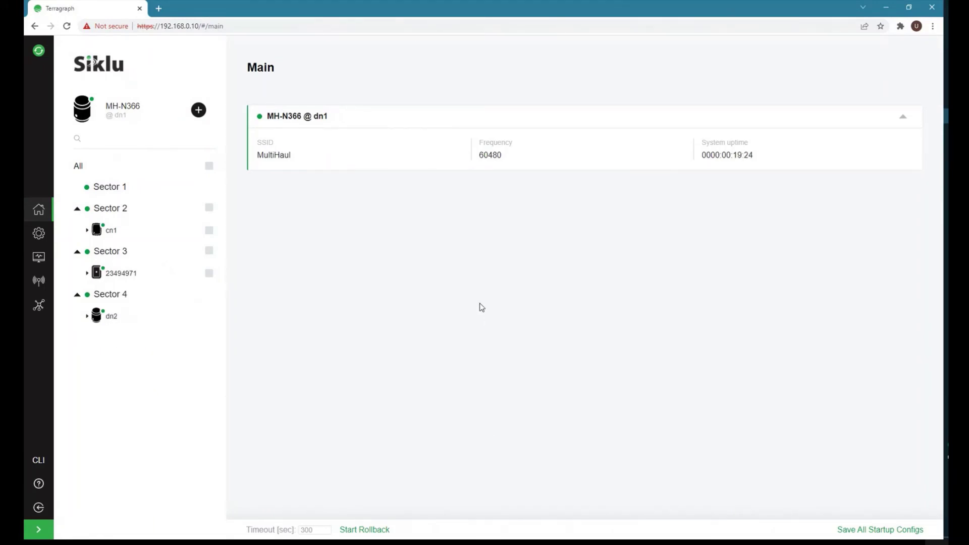
Confirm the dn1-to-dn2 Sector 4 link is up (RSSI -52 dBm, SNR 21).
left_click(39, 281)
left_click(754, 104)
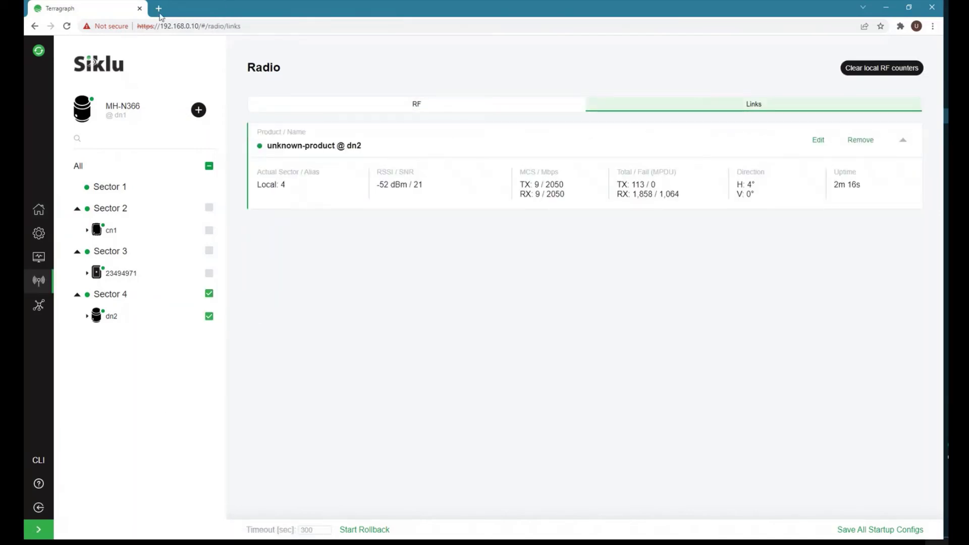
left_click(159, 10)
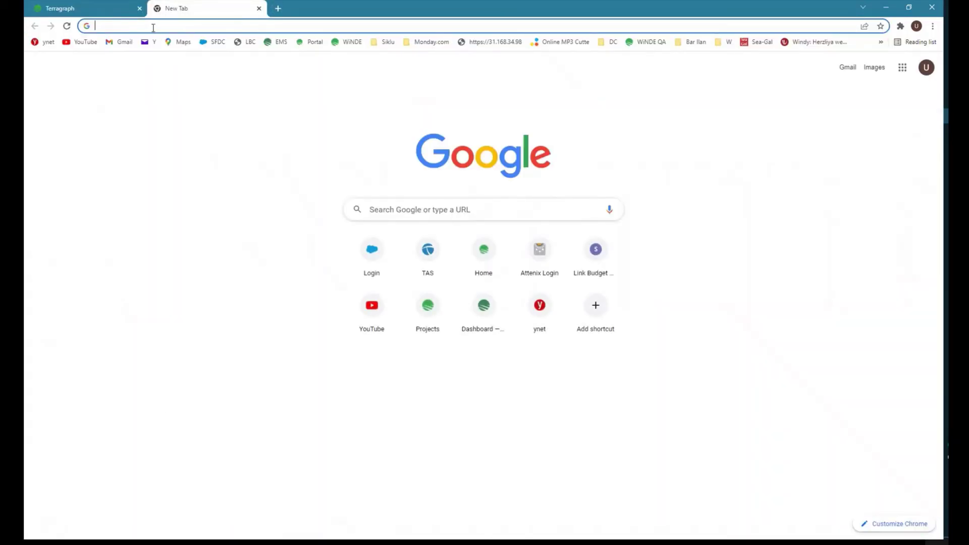
Browse to the new MH-T280 radio and proceed past the certificate warning.
type("https://192.168.0.")
type("20")
key("Return")
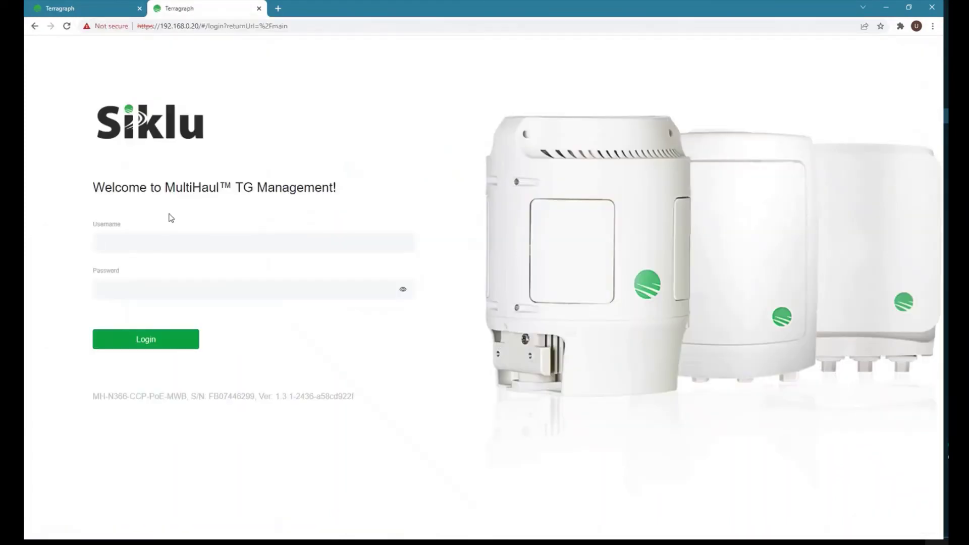
left_click(152, 245)
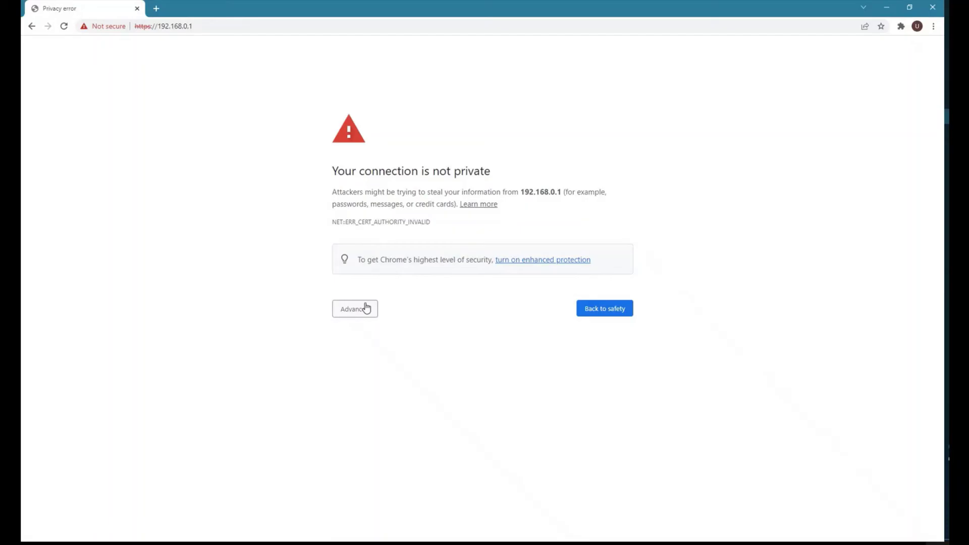
left_click(359, 309)
left_click(373, 385)
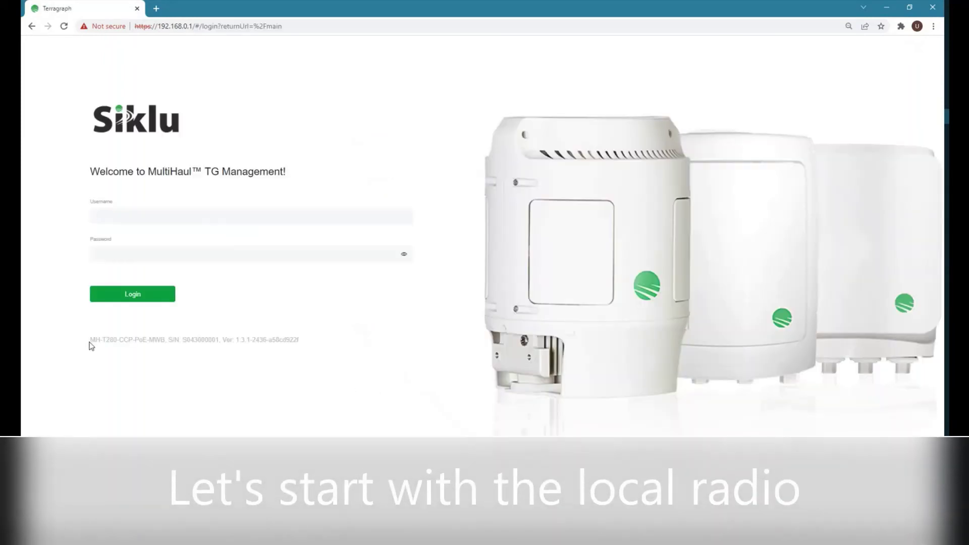
Log in to the radio with its username and password to reach the Main page.
left_click_drag(91, 341, 220, 347)
left_click(106, 216)
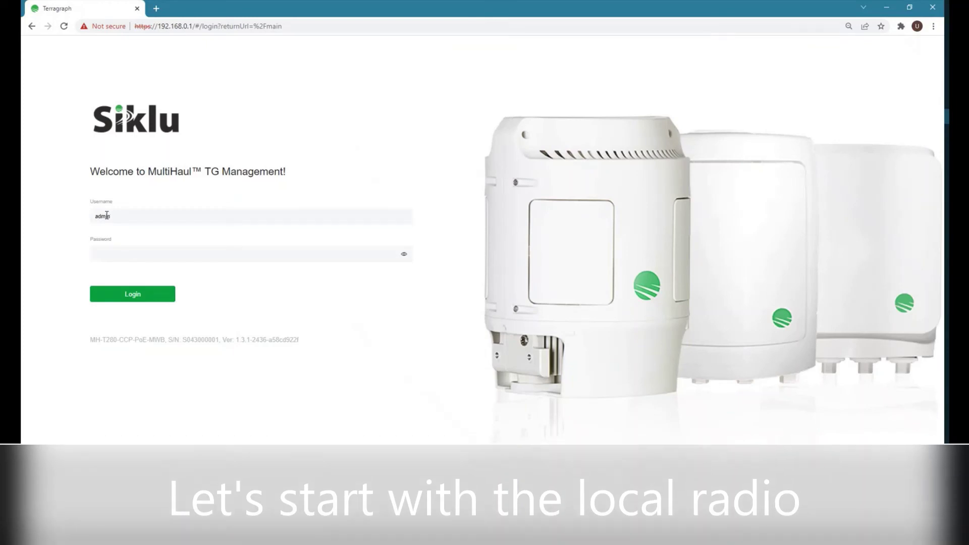
key("Tab")
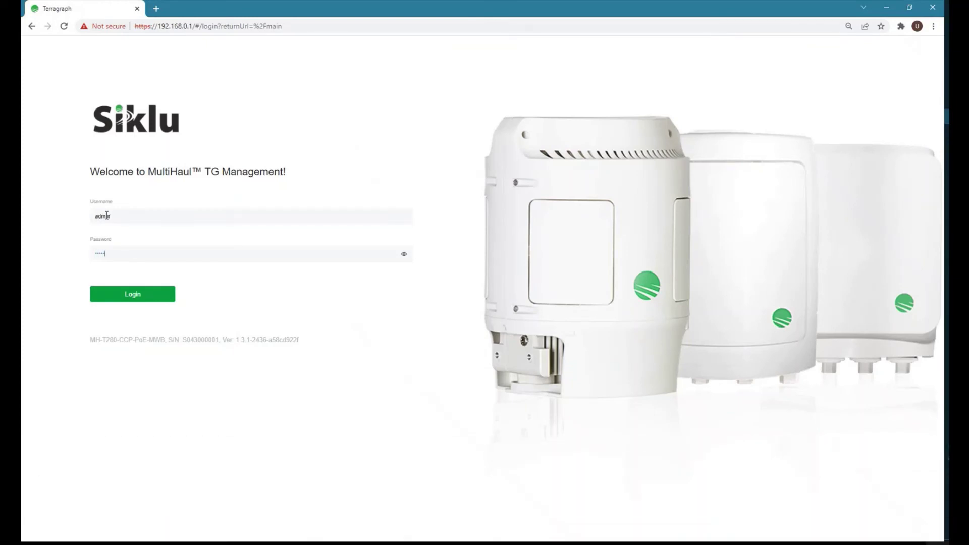
type("admin")
key("Return")
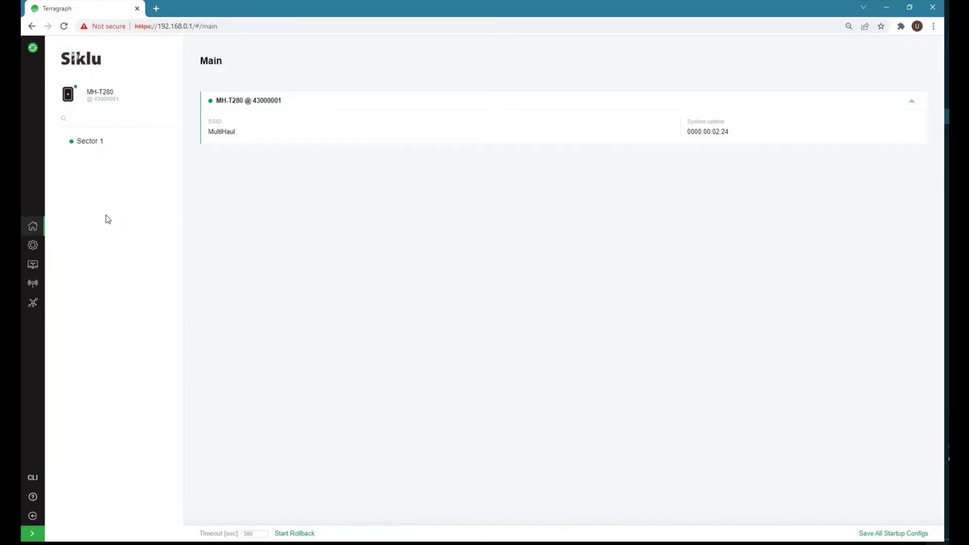
Set the radio's operation mode to P2P and apply it.
left_click(33, 245)
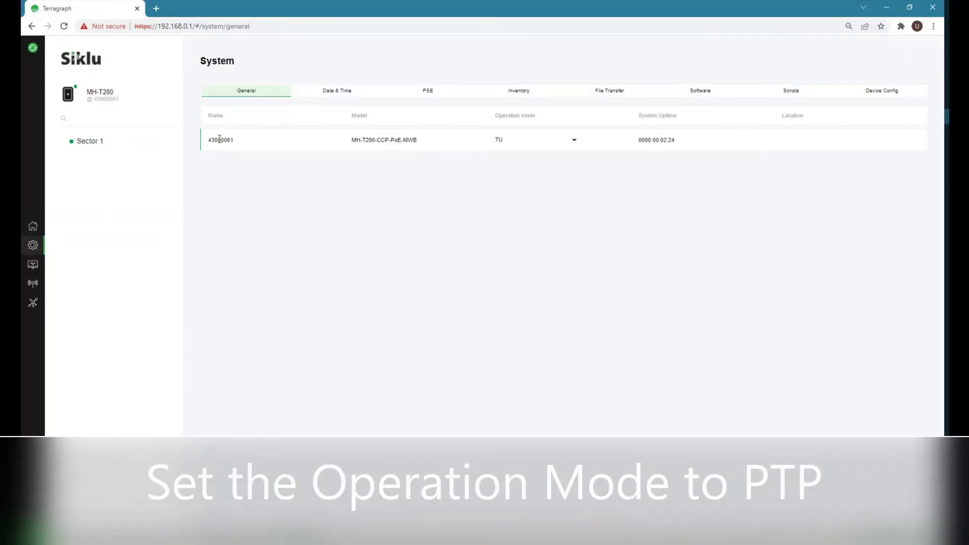
left_click(514, 141)
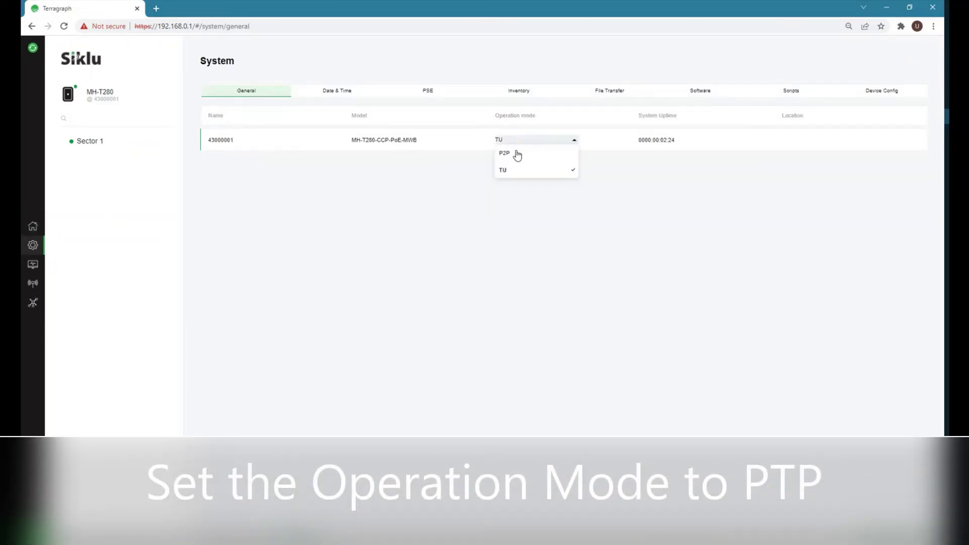
left_click(516, 154)
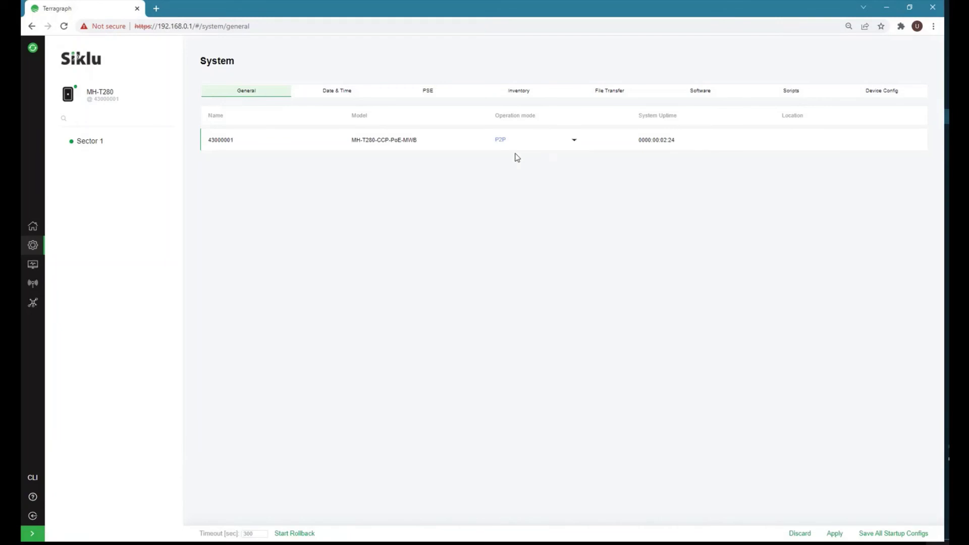
left_click(835, 534)
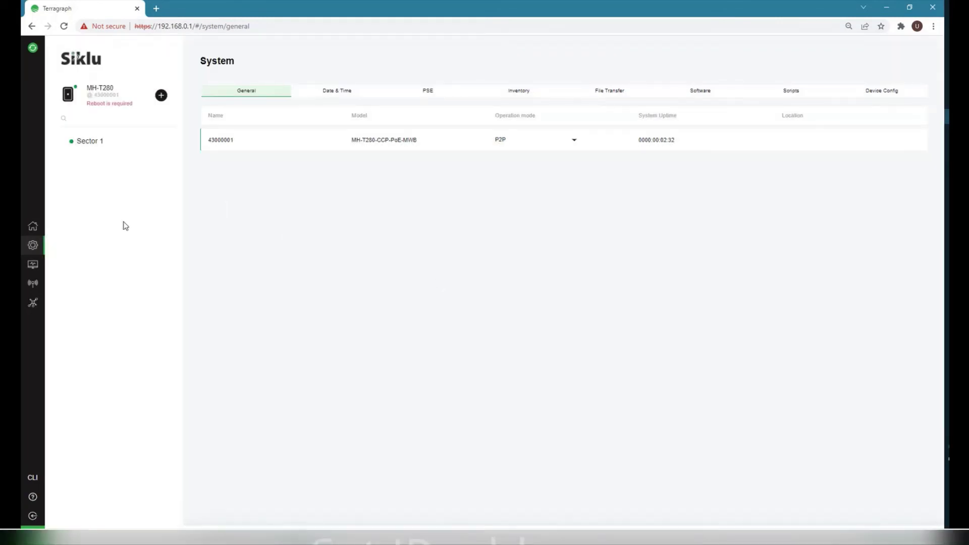
Change the management IP to 192.168.0.101, then proceed past the warning and log back in.
left_click(31, 265)
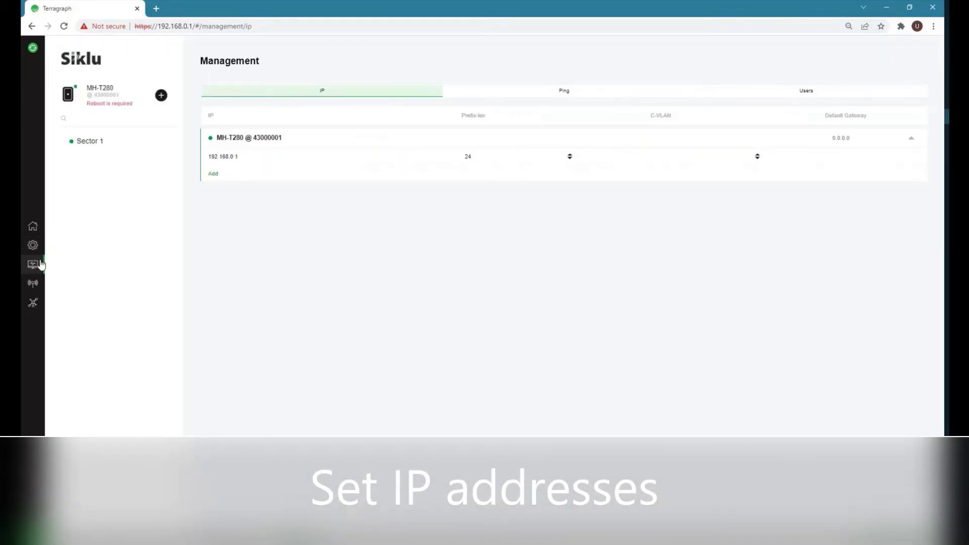
left_click(248, 156)
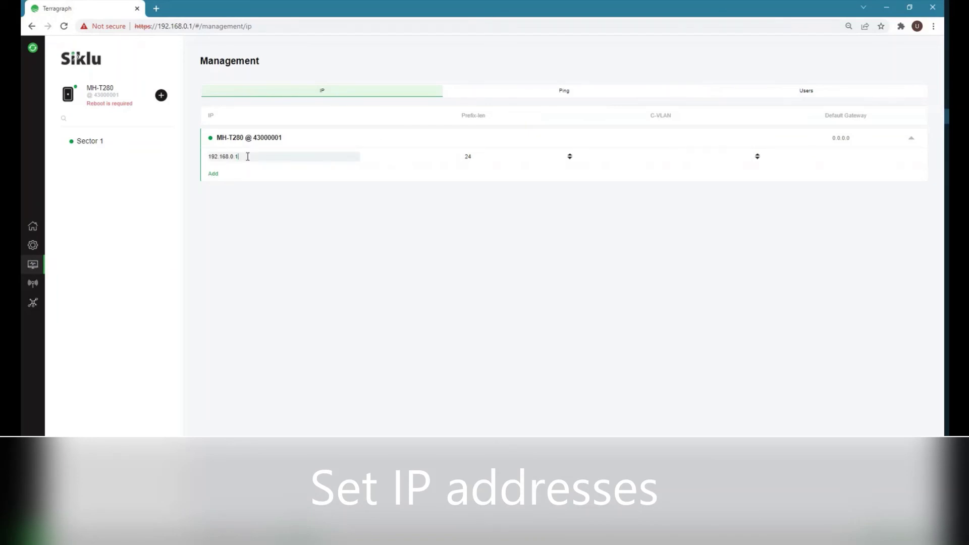
type("0")
key("ctrl+a")
type("1")
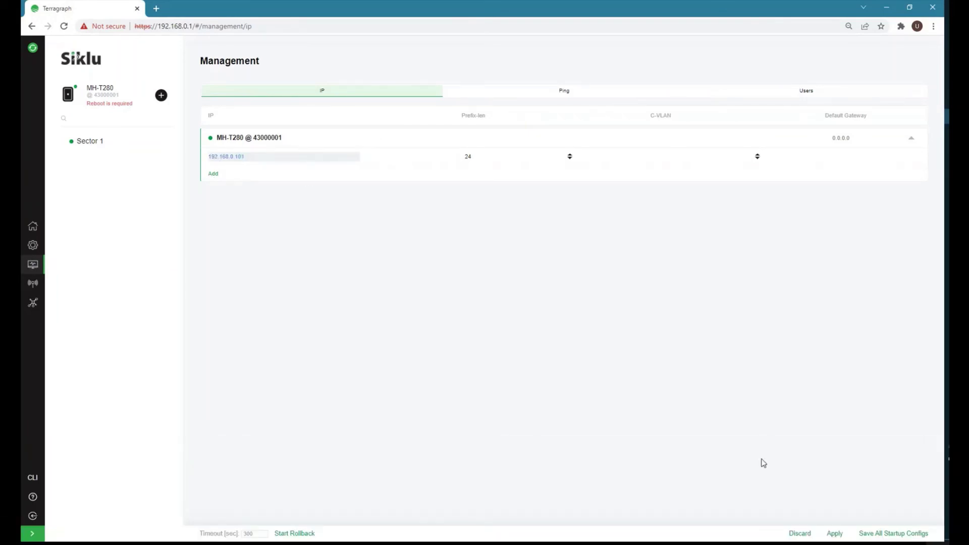
left_click(834, 533)
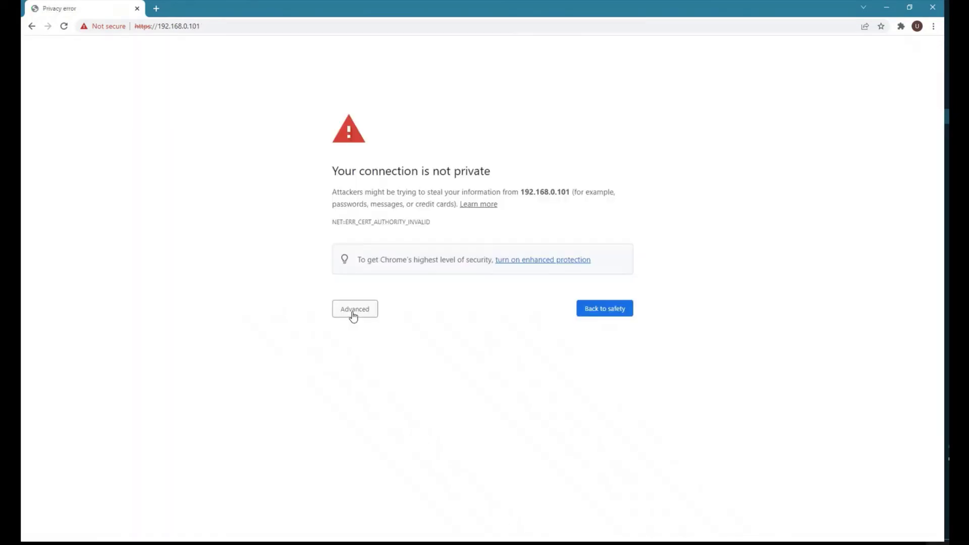
left_click(353, 311)
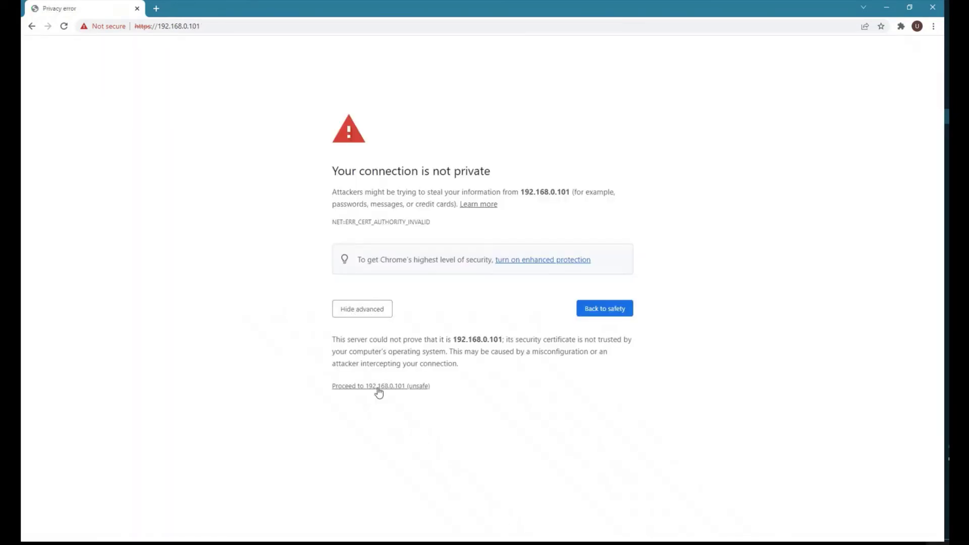
left_click(379, 388)
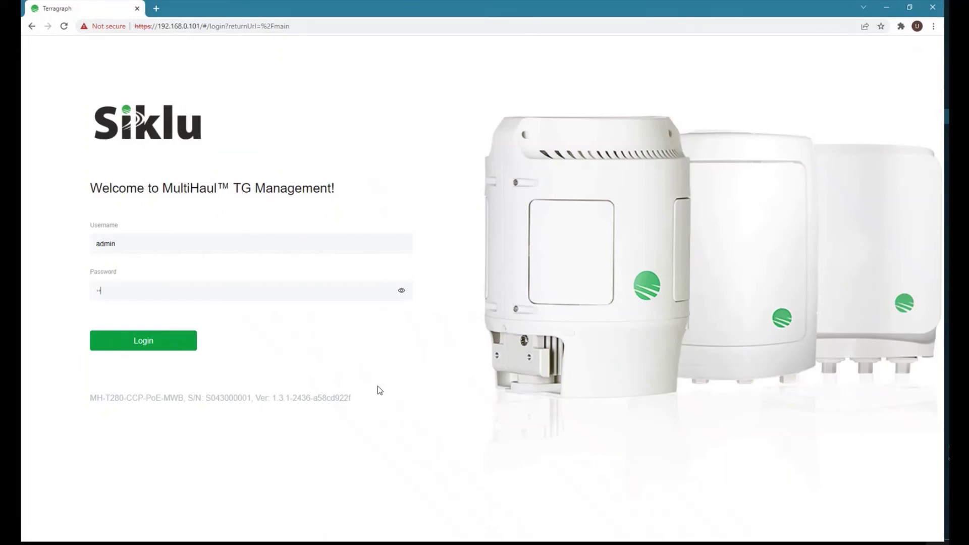
key("Return")
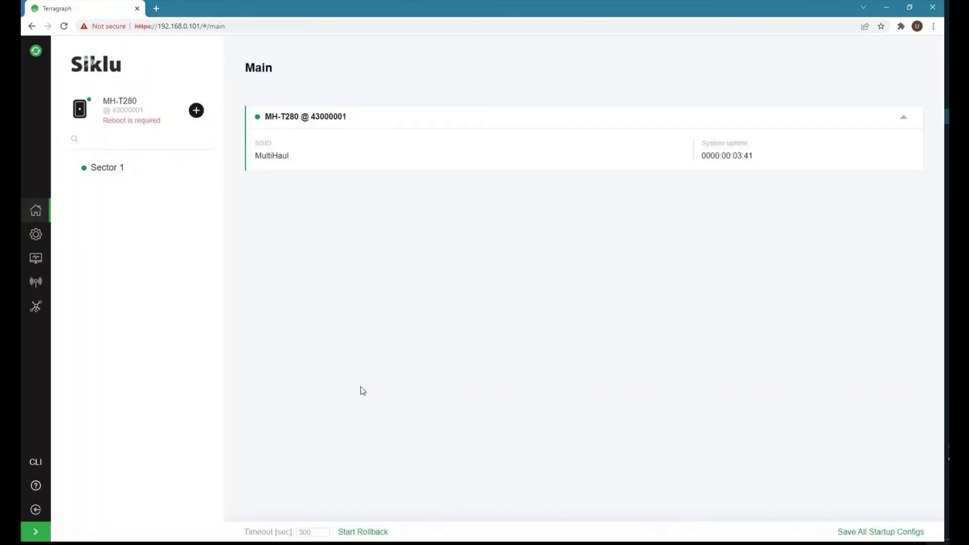
On the Radio RF page keep channel 2, choose Max Tx Power and apply.
left_click(35, 262)
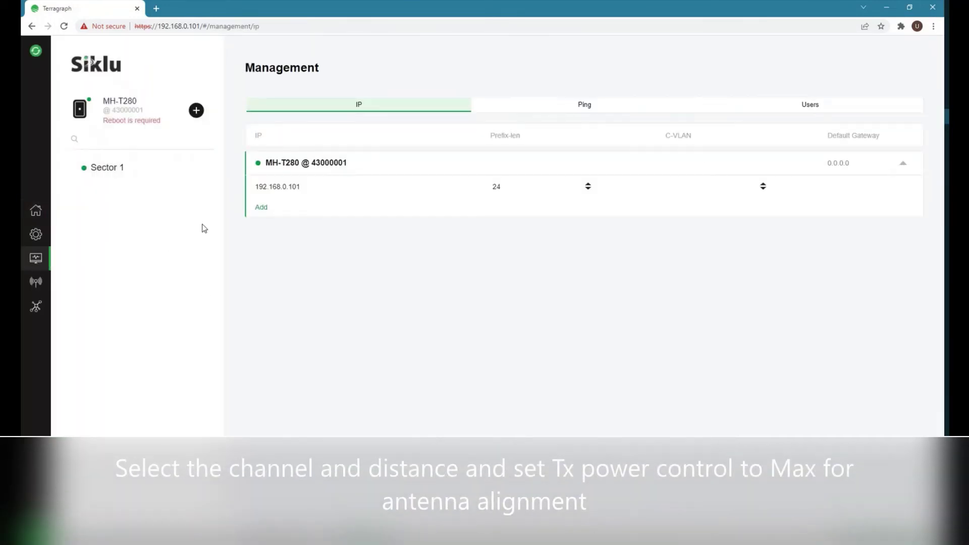
left_click(35, 283)
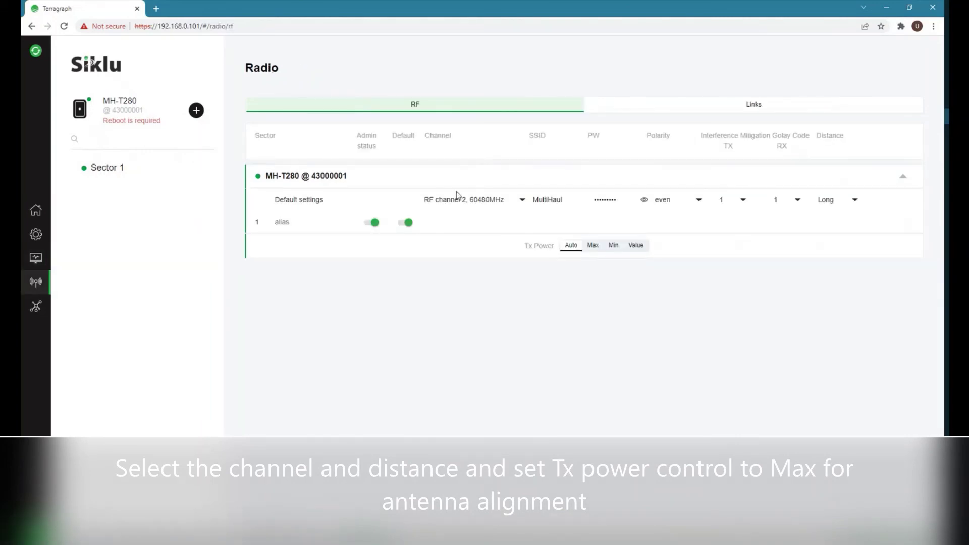
left_click(501, 201)
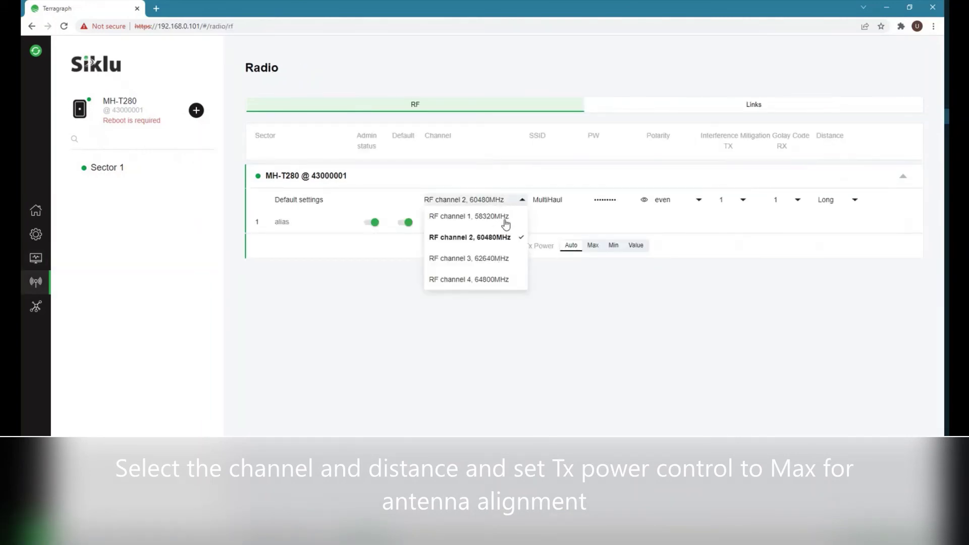
left_click(641, 263)
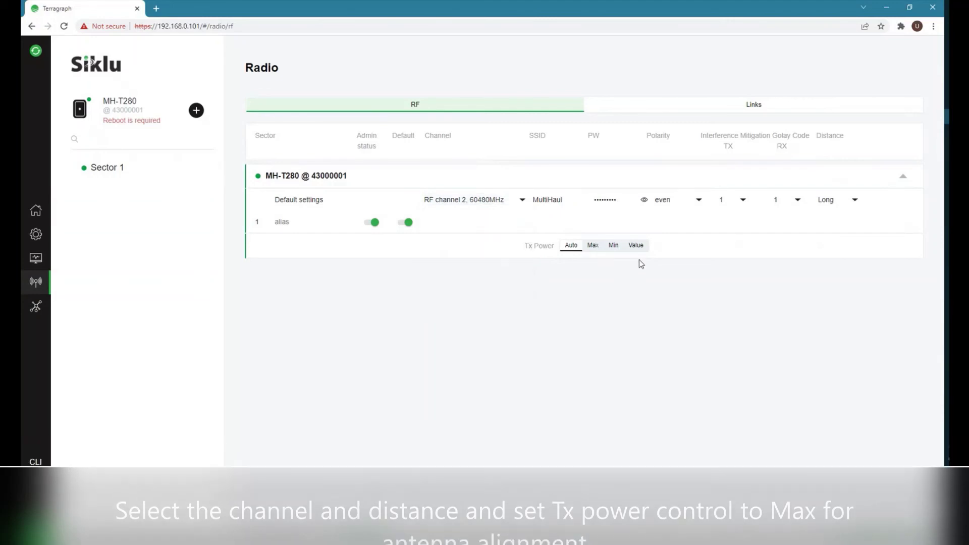
left_click(593, 248)
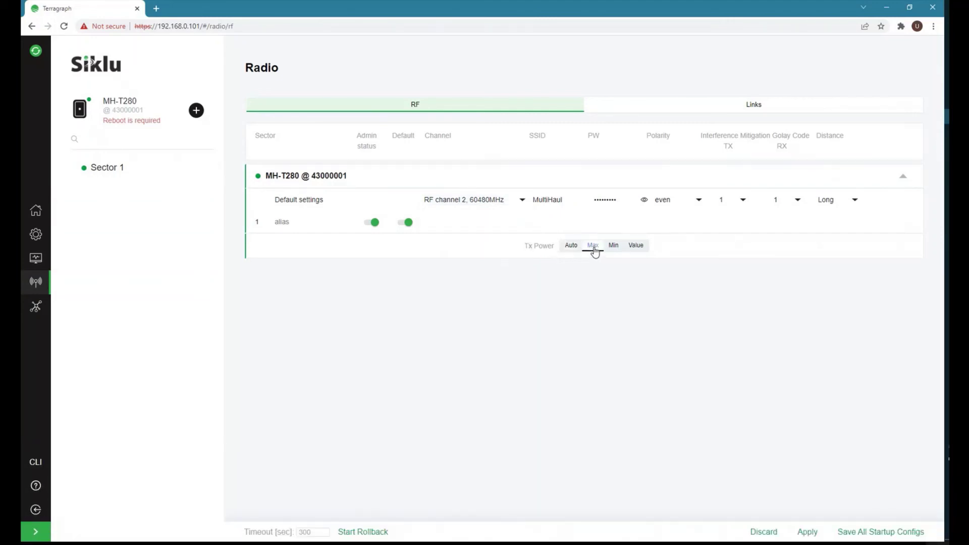
left_click(807, 532)
Create and save a link to remote device 43000002.
left_click(197, 110)
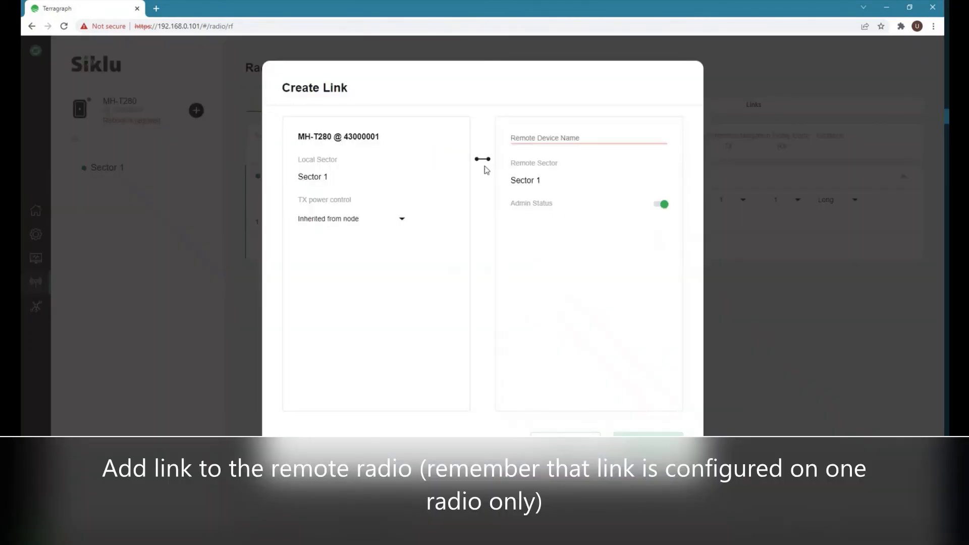
left_click(520, 138)
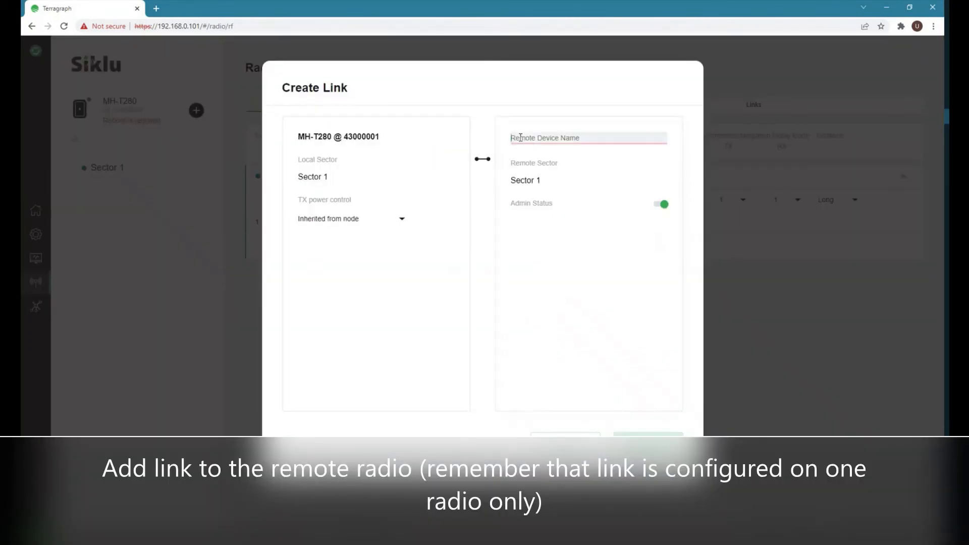
type("43")
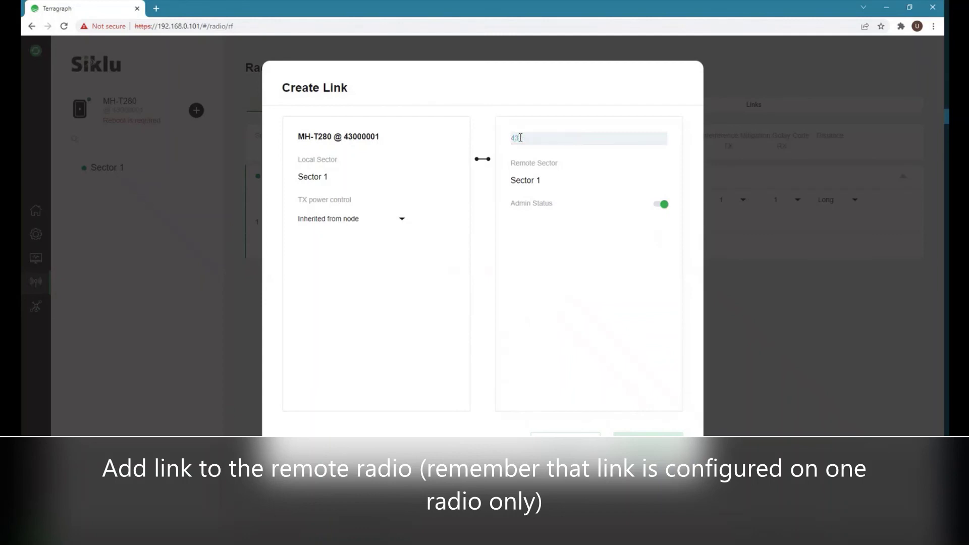
type("000002")
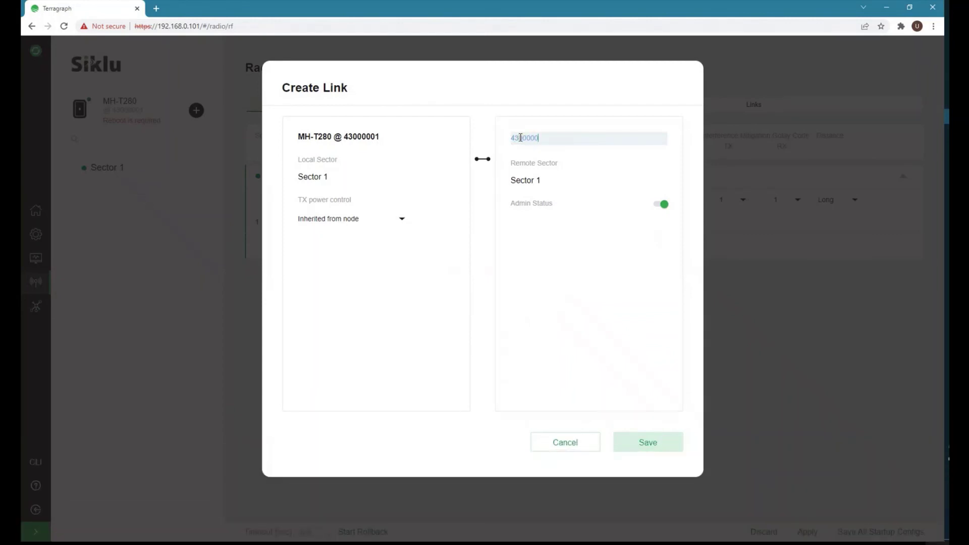
left_click(650, 444)
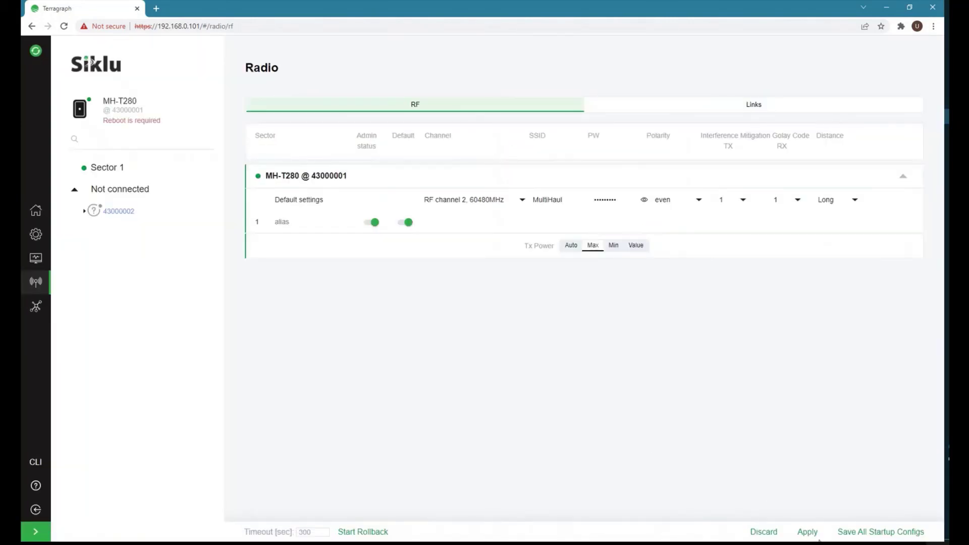
Apply the link, save all startup configs, and reboot radio 43000001.
left_click(808, 535)
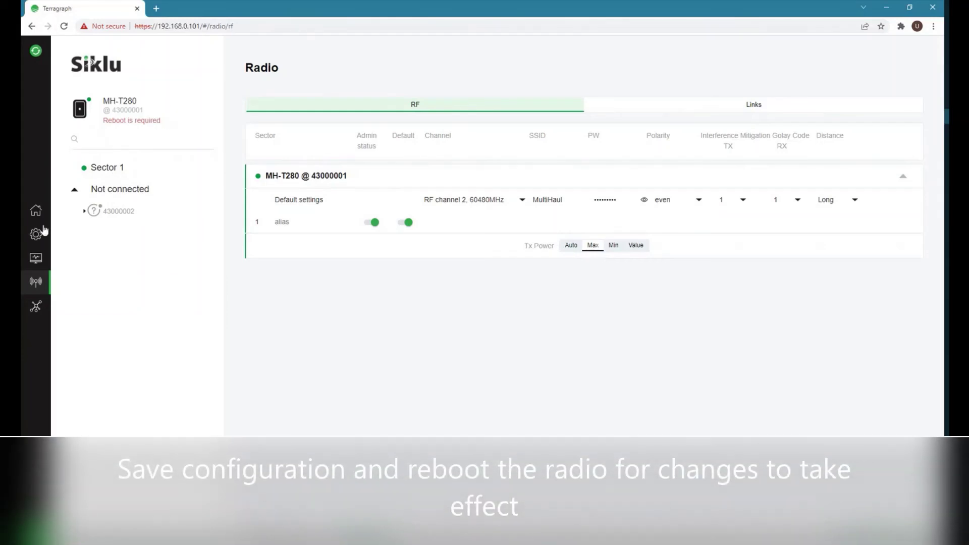
left_click(33, 237)
left_click(868, 112)
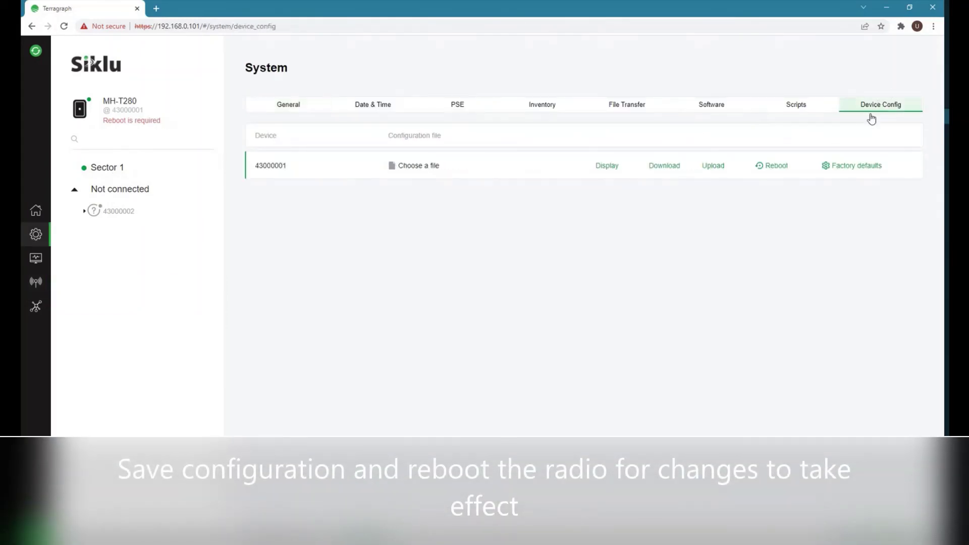
left_click(882, 532)
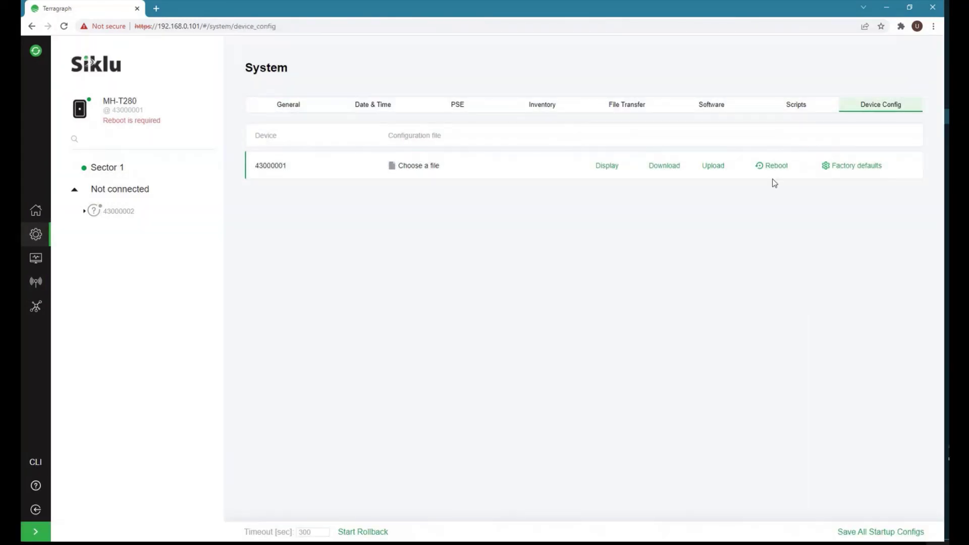
left_click(772, 168)
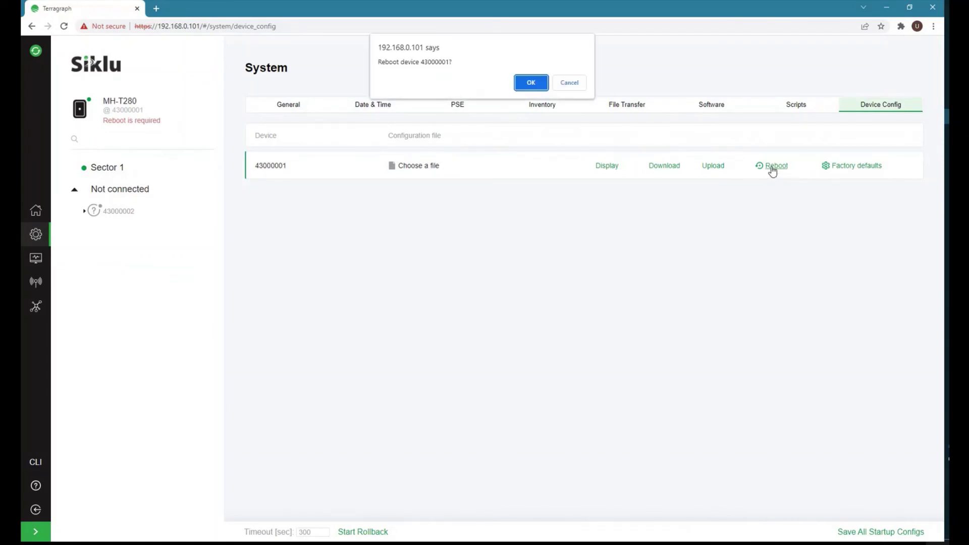
left_click(528, 83)
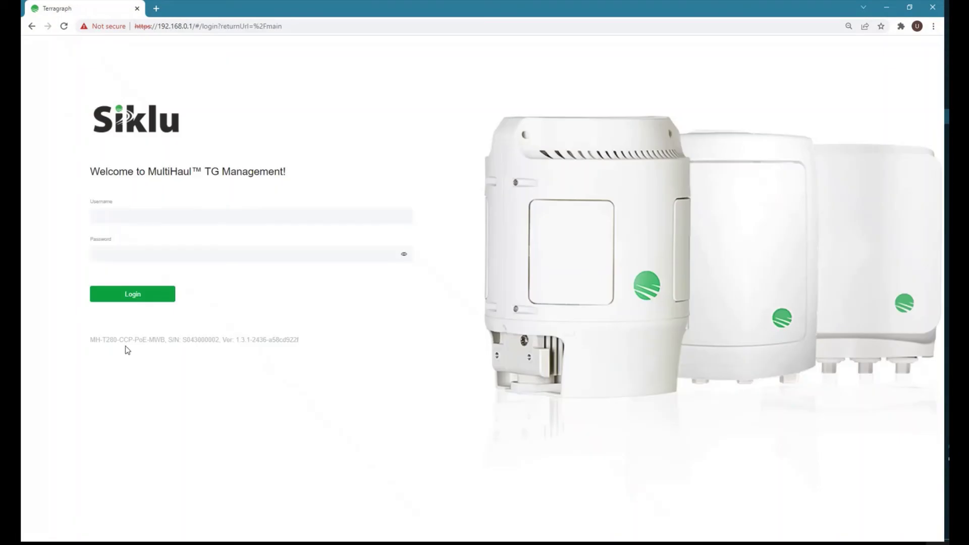
left_click_drag(91, 340, 220, 341)
Log in to remote radio 43000002 as admin.
left_click(112, 212)
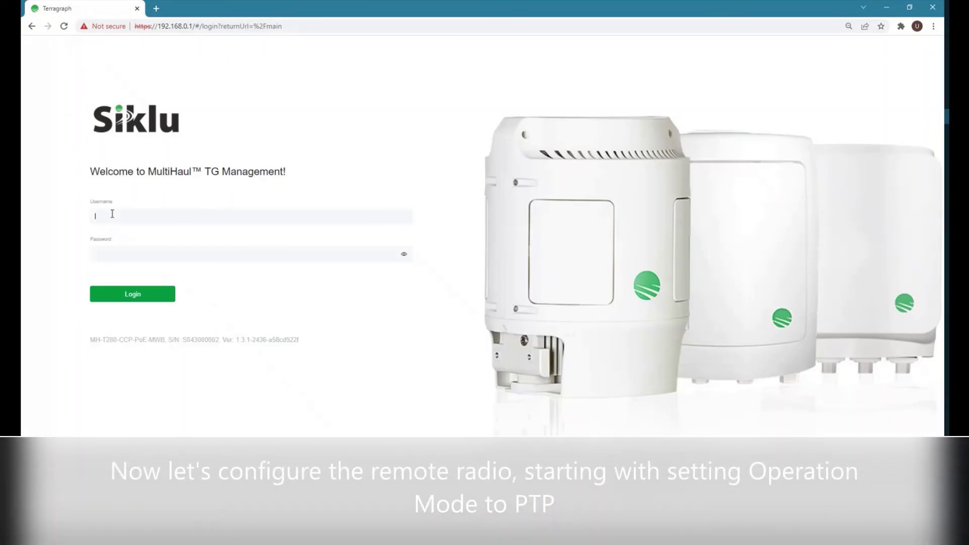
type("admin")
key("Return")
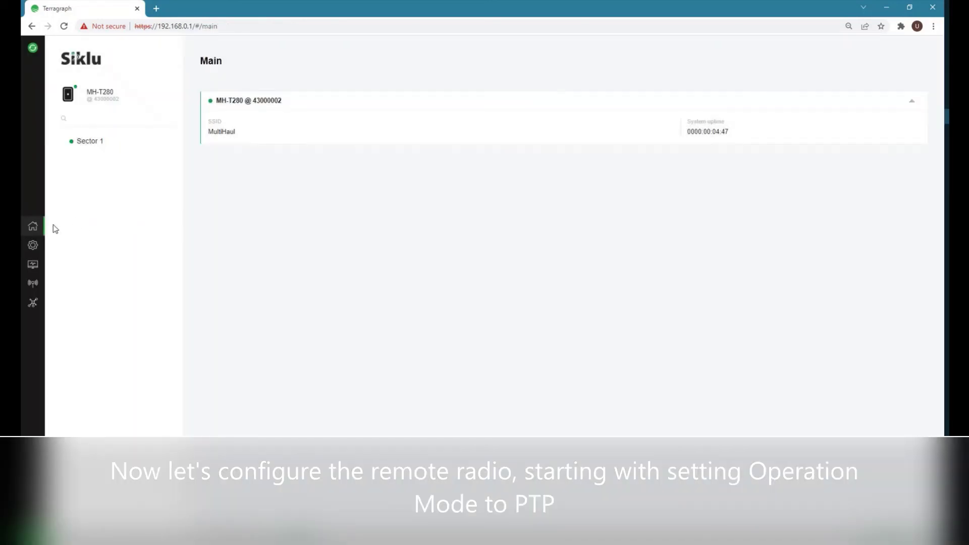
Change the operation mode from TU to P2P and apply it.
left_click(33, 245)
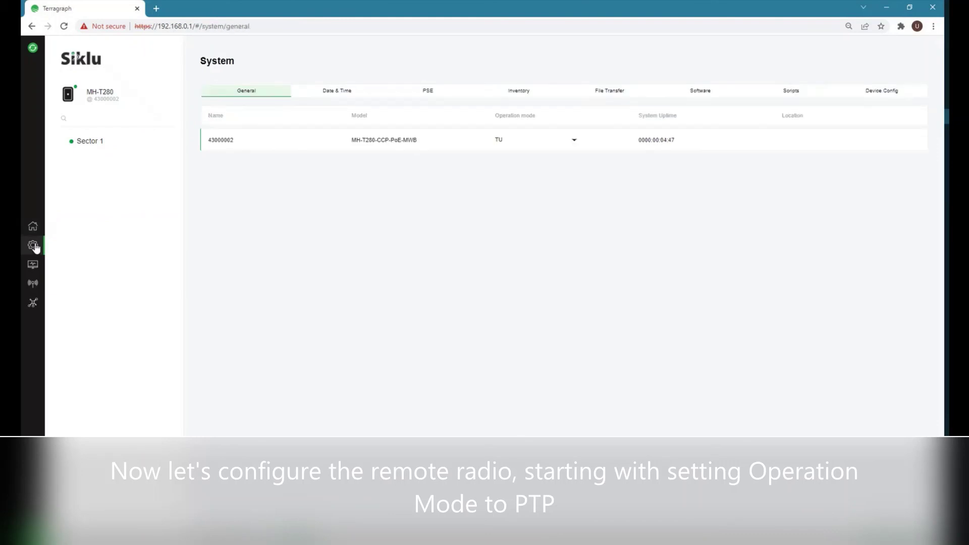
double_click(220, 141)
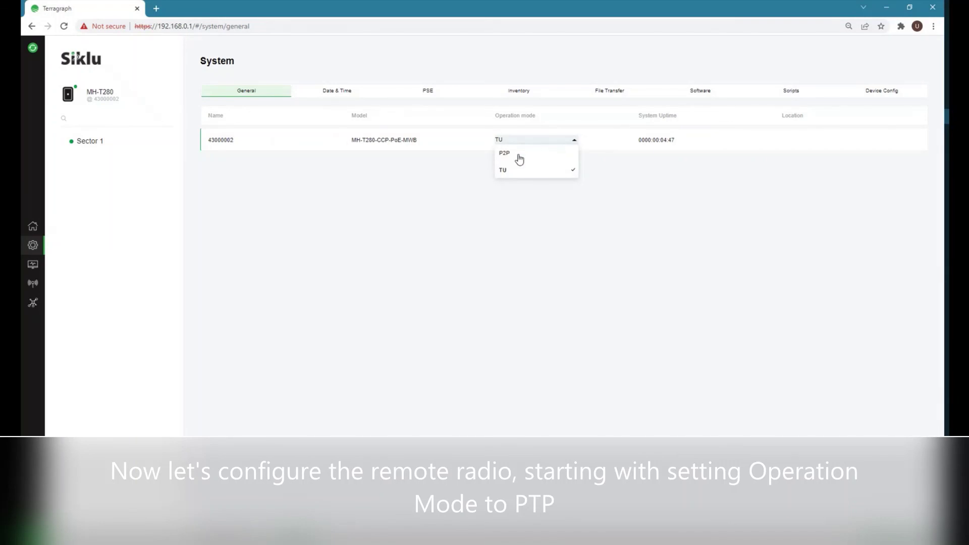
left_click(518, 157)
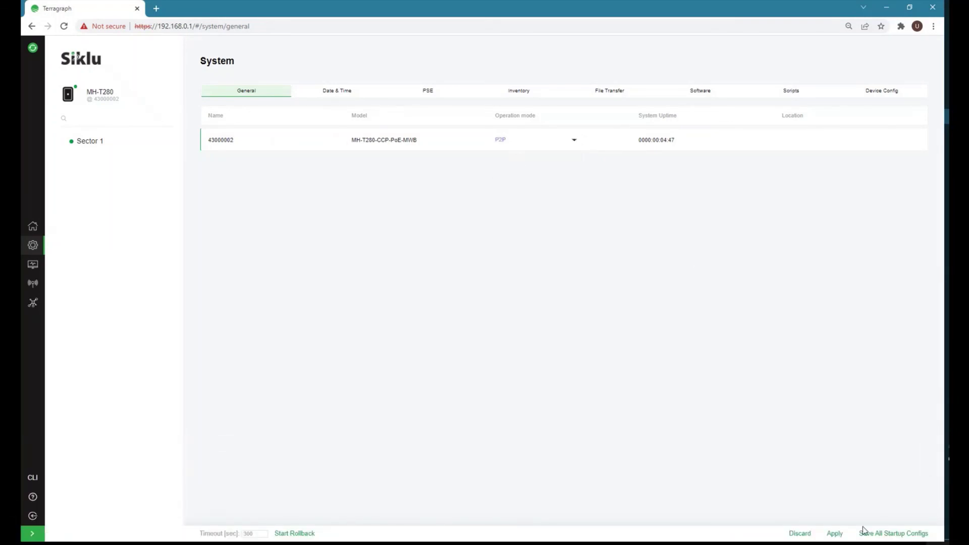
left_click(834, 533)
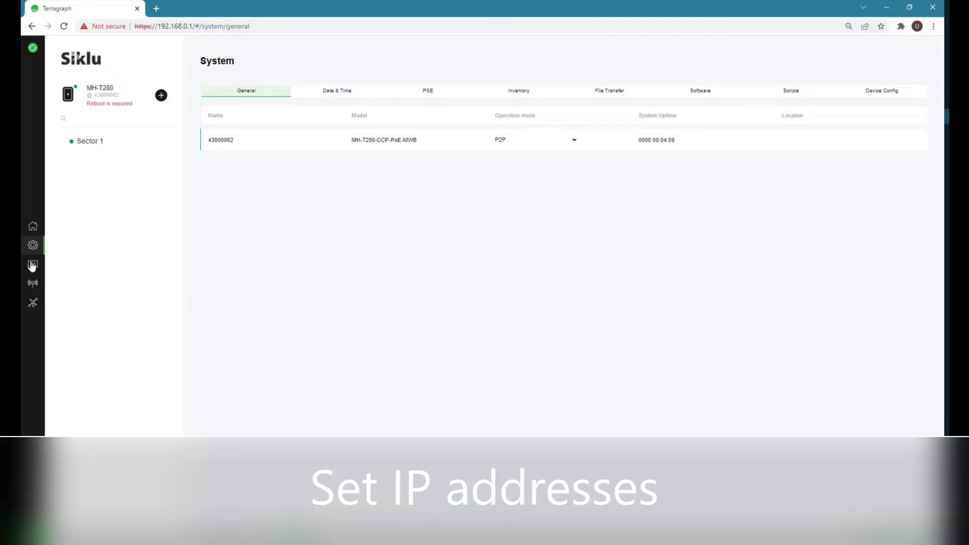
Change radio 43000002's IP to 192.168.0.102 and sign back in at the new address.
left_click(33, 264)
left_click(244, 157)
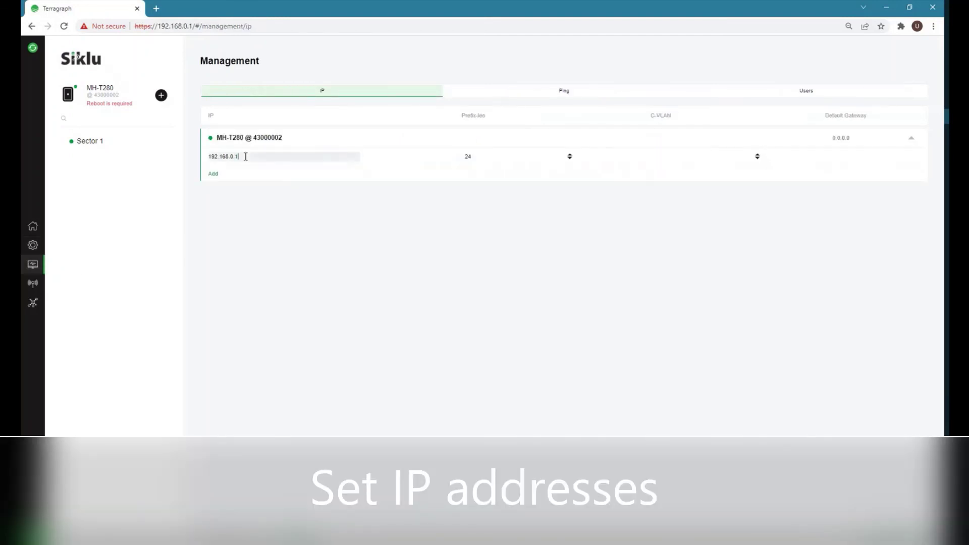
type("03")
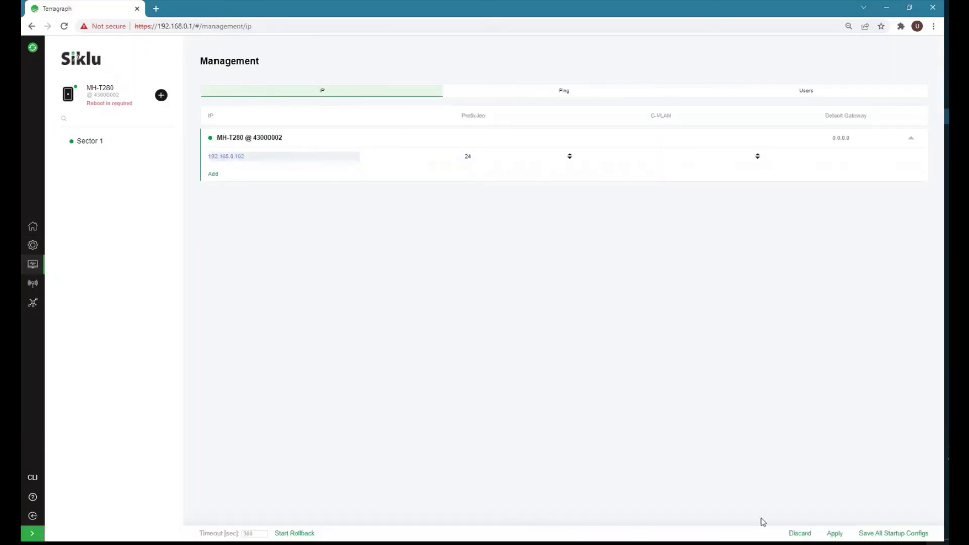
left_click(834, 533)
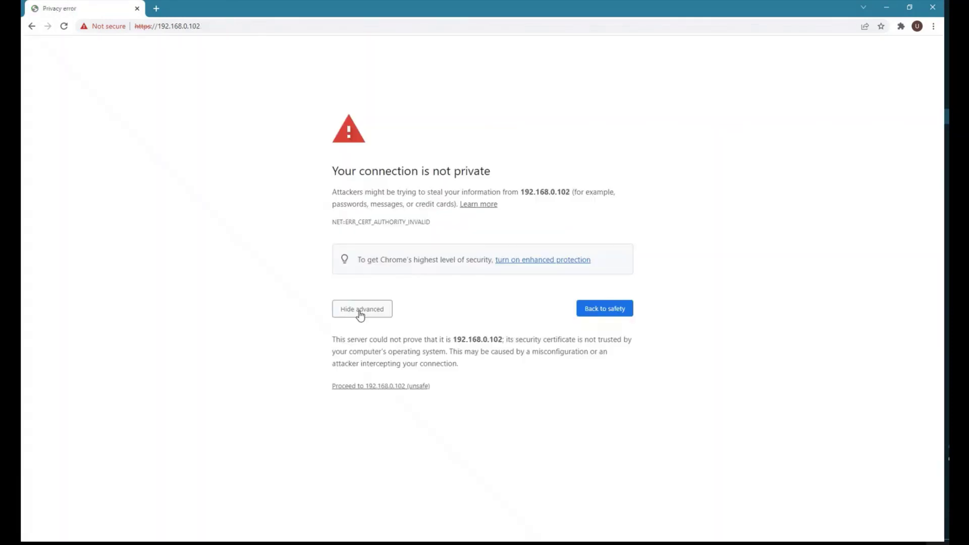
left_click(394, 386)
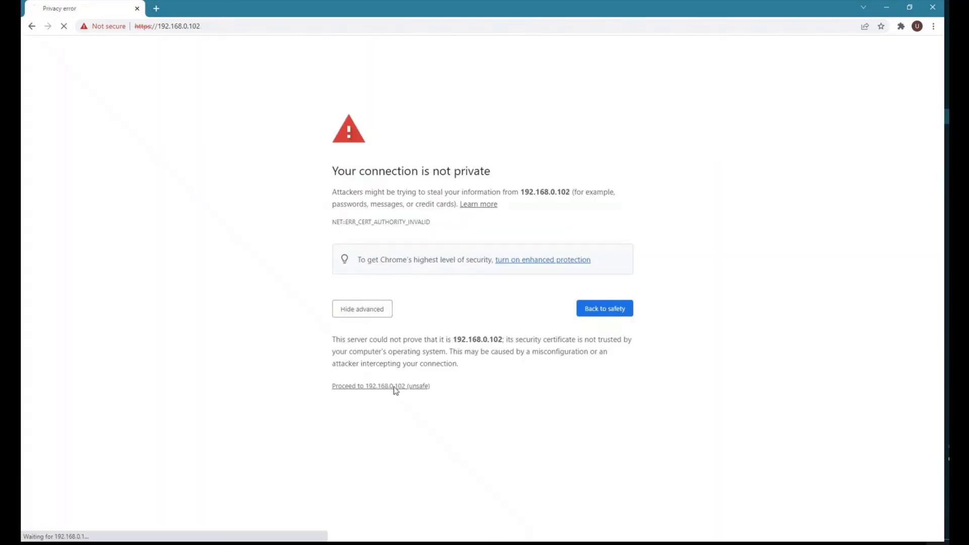
type("admin")
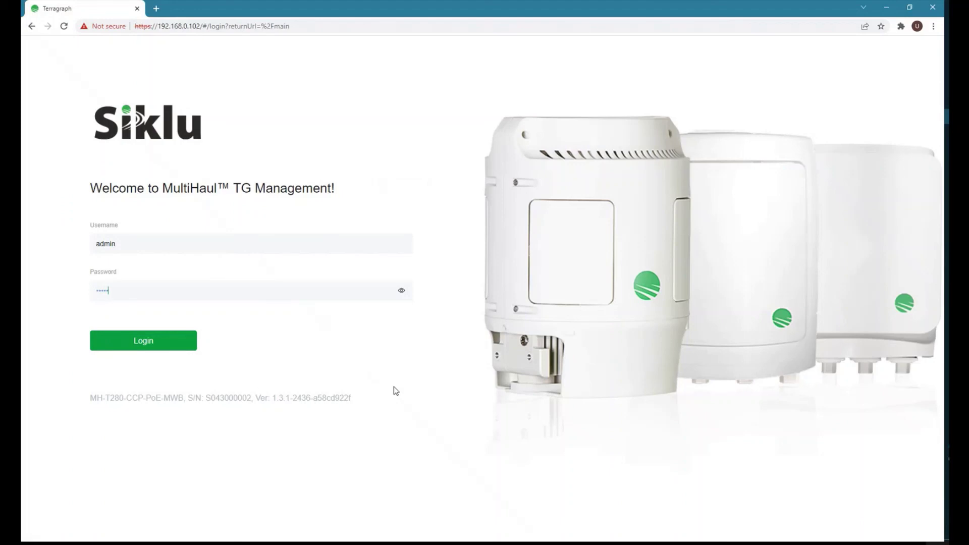
key("Return")
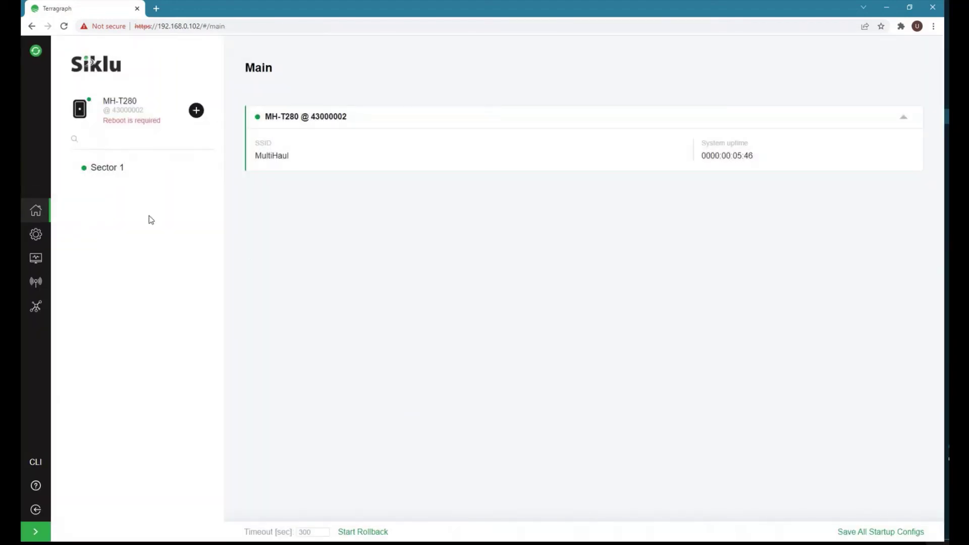
On radio 43000002 keep RF channel 2, set Tx Power to Max, apply and save startup config.
left_click(35, 258)
left_click(36, 282)
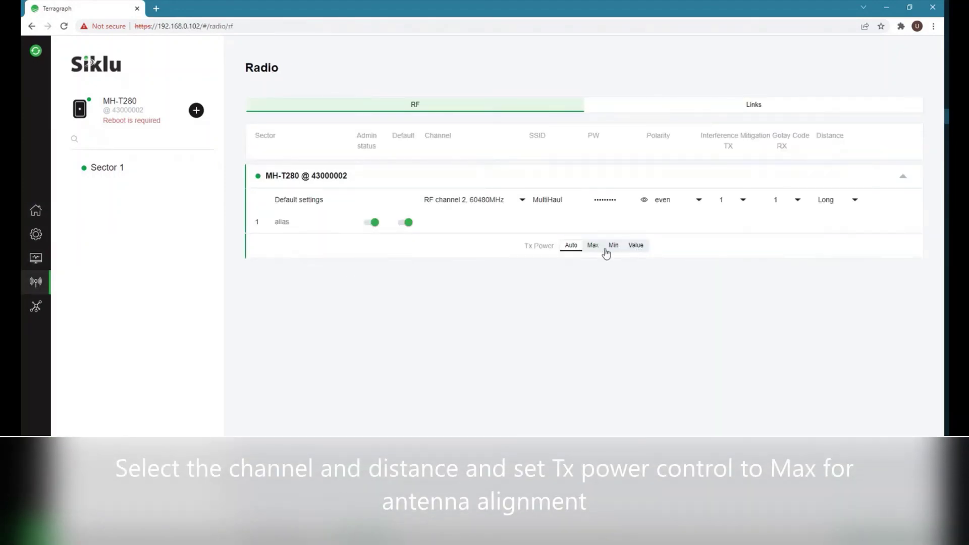
left_click(476, 200)
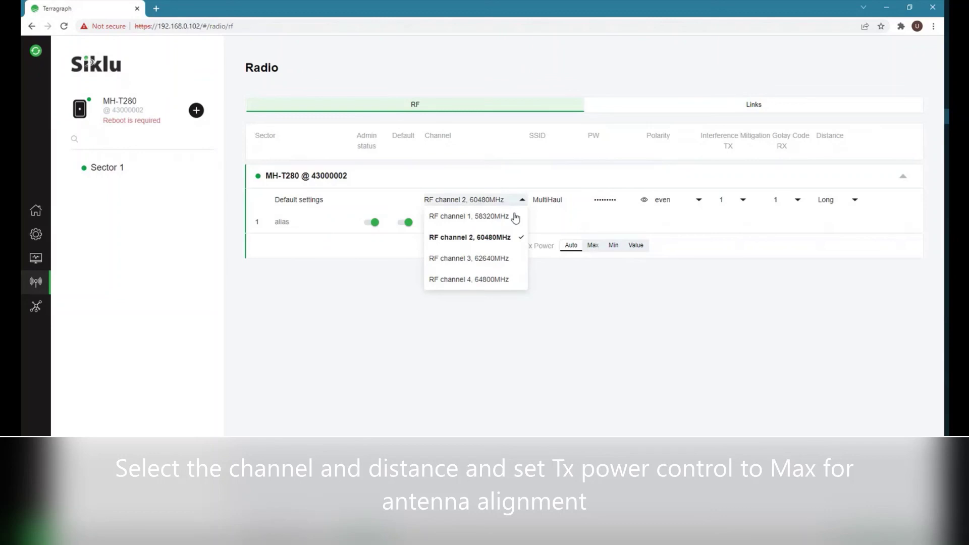
left_click(583, 277)
left_click(594, 251)
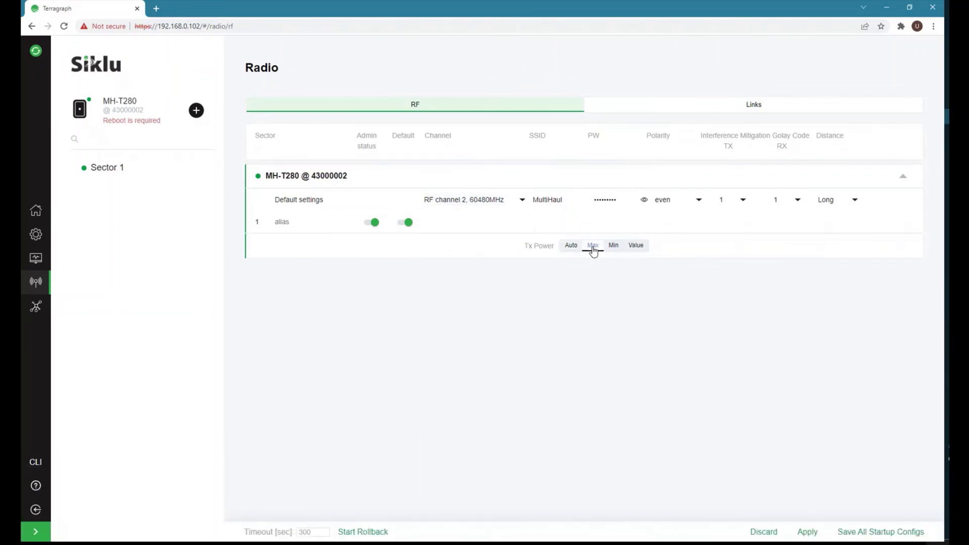
left_click(807, 532)
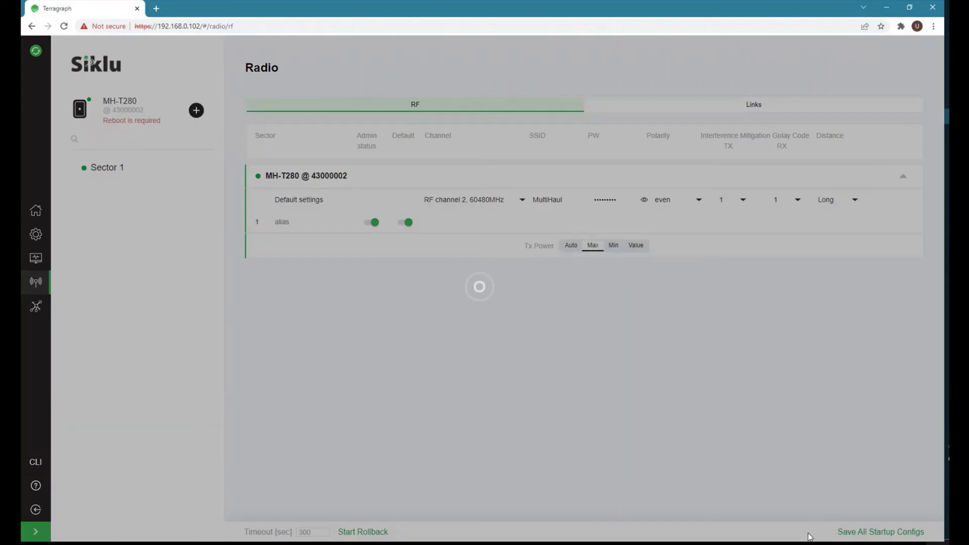
left_click(861, 535)
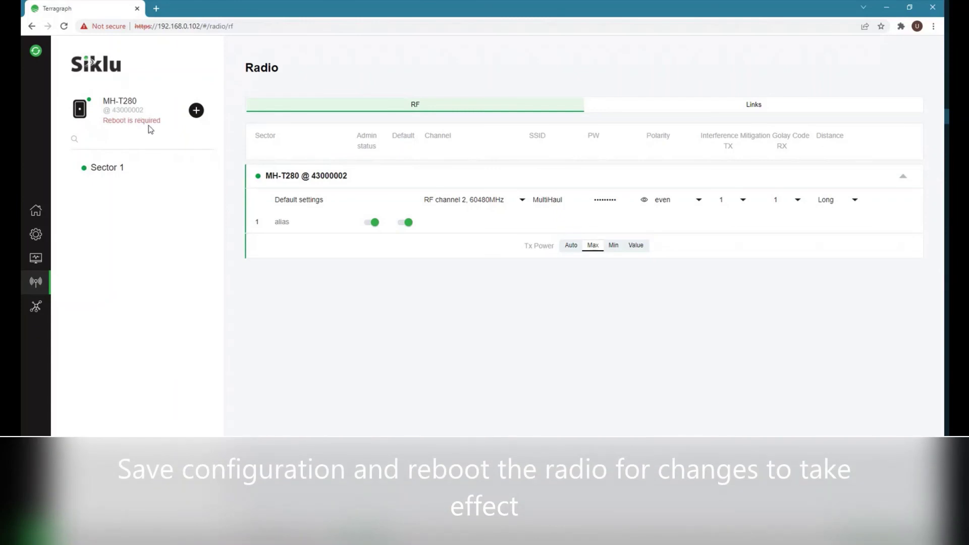
Reboot radio 43000002 from Device Config, then log back in at 192.168.0.101.
left_click(35, 235)
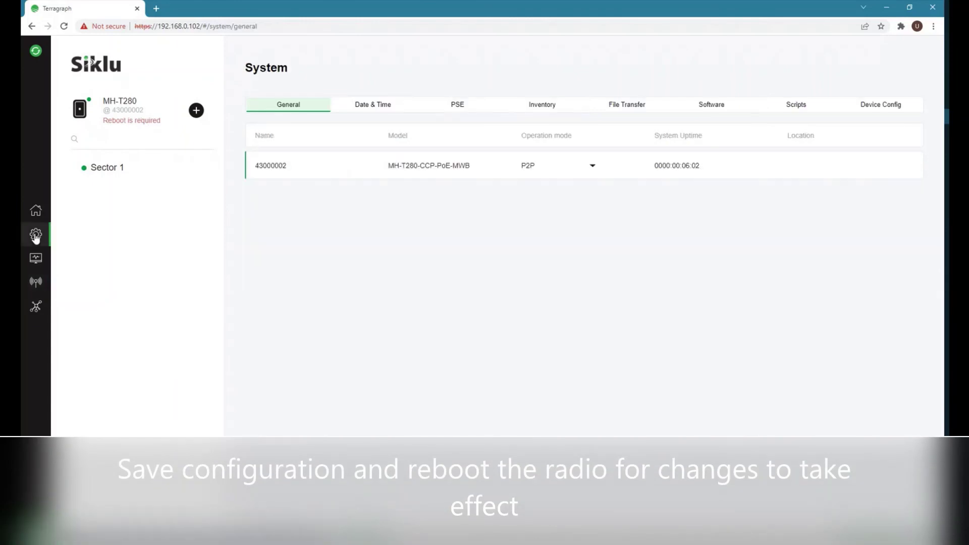
left_click(878, 108)
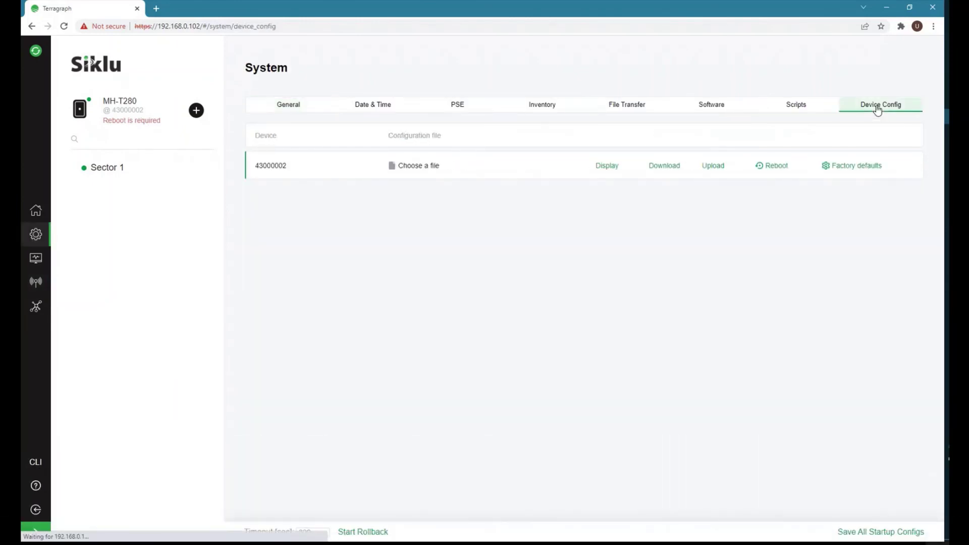
left_click(772, 166)
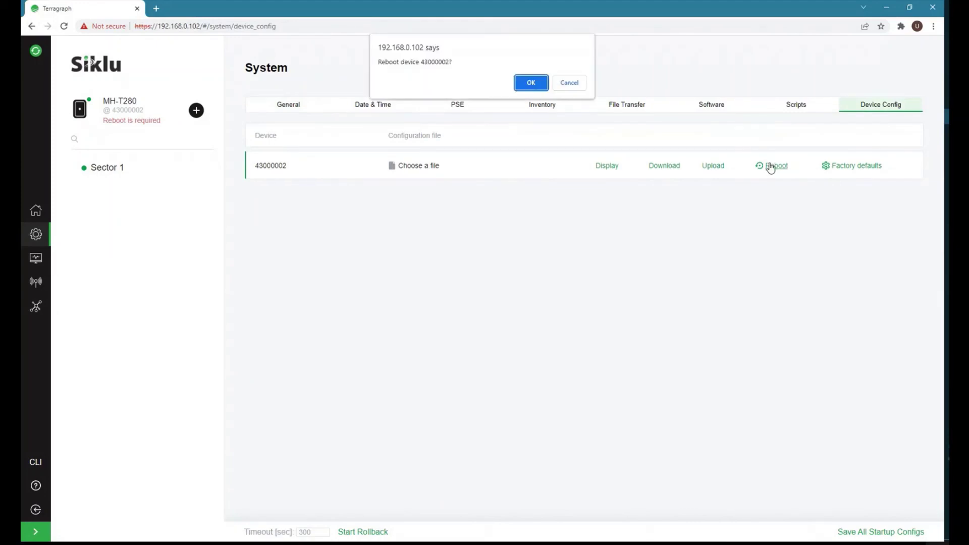
left_click(525, 83)
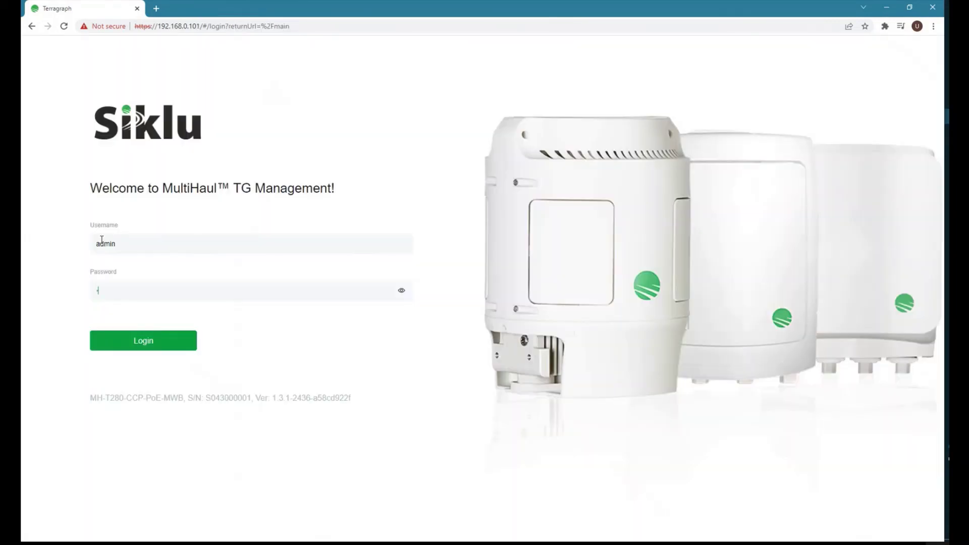
key("Return")
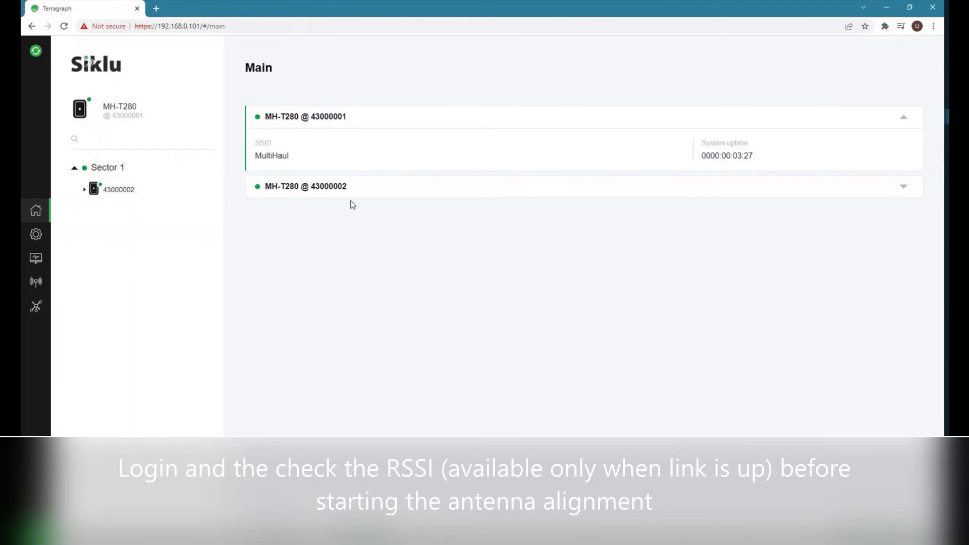
Verify both radios are P2P with Max Tx power, then view 43000002's link at RSSI -63 dBm.
left_click(360, 196)
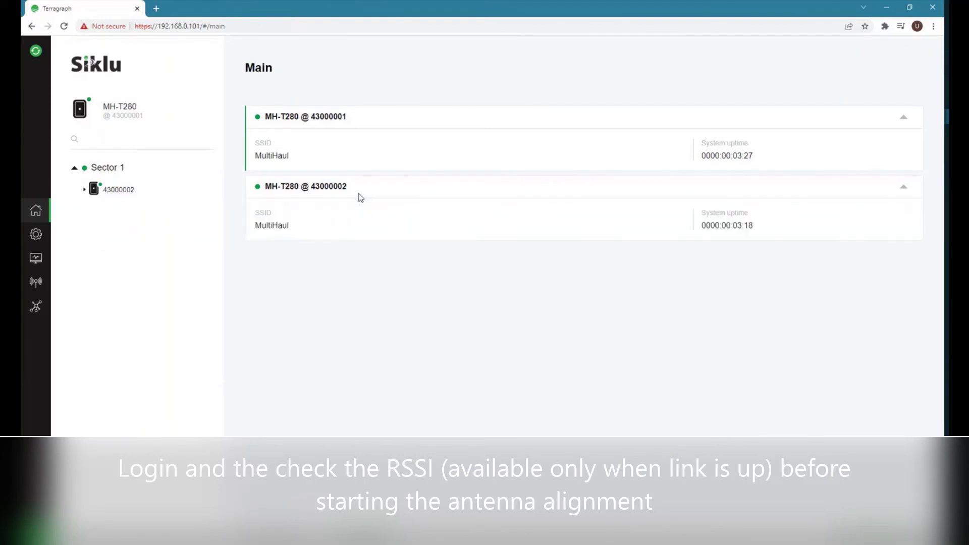
left_click(35, 235)
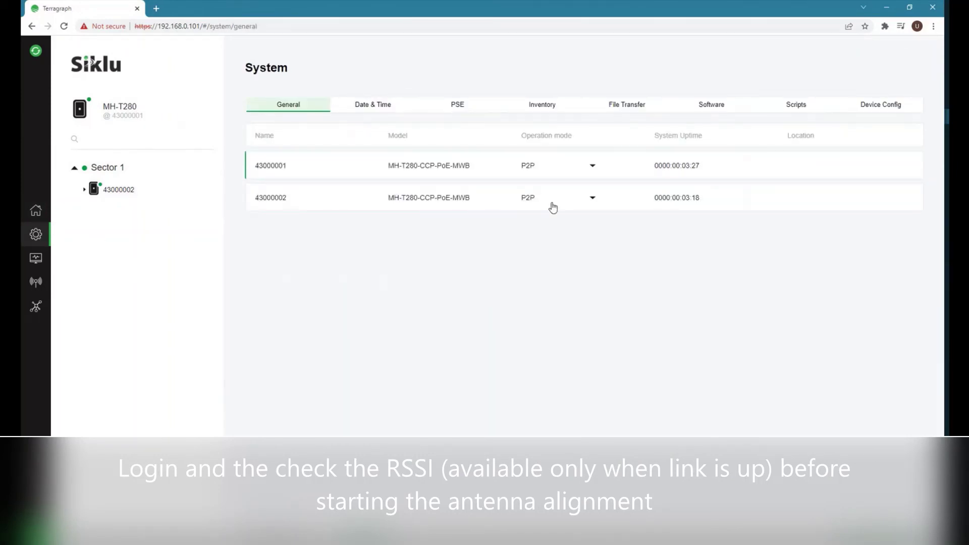
left_click(35, 283)
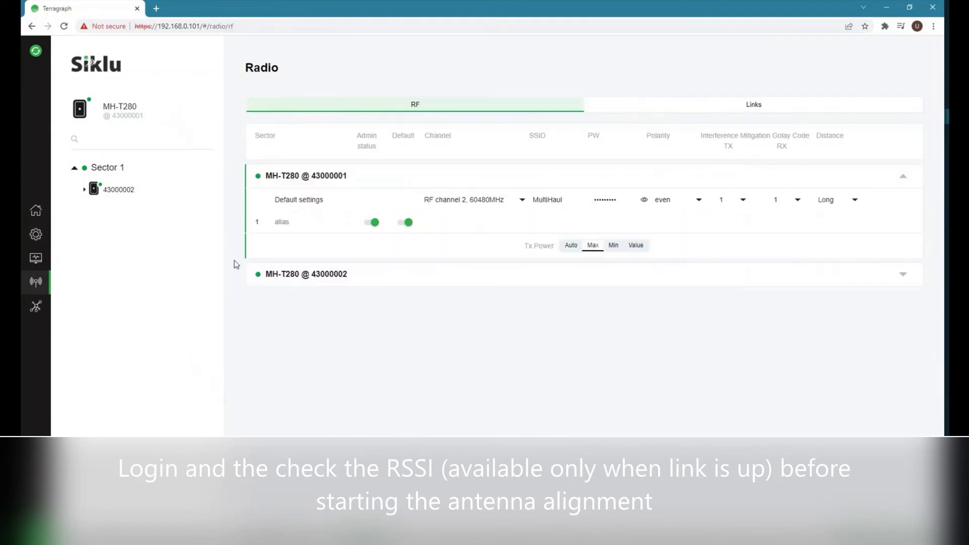
left_click(444, 281)
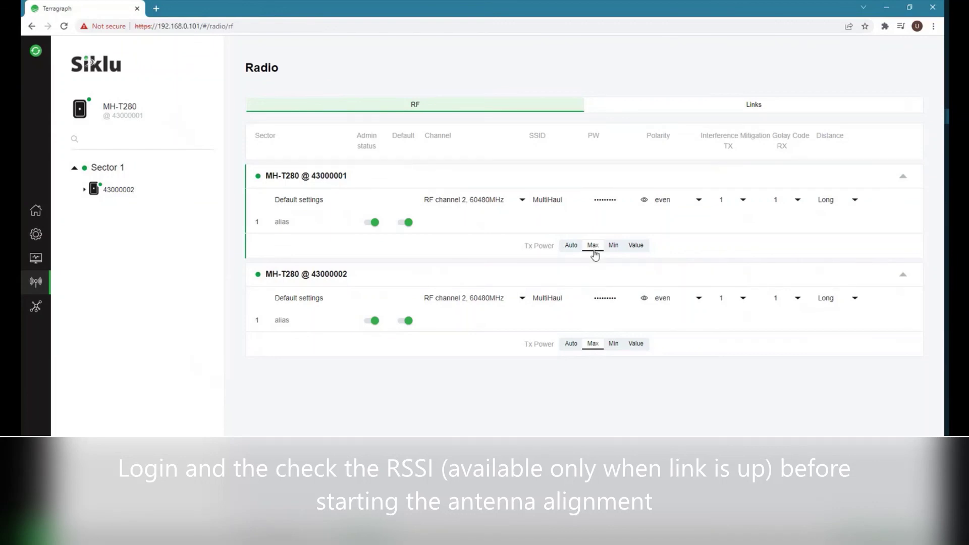
left_click(756, 110)
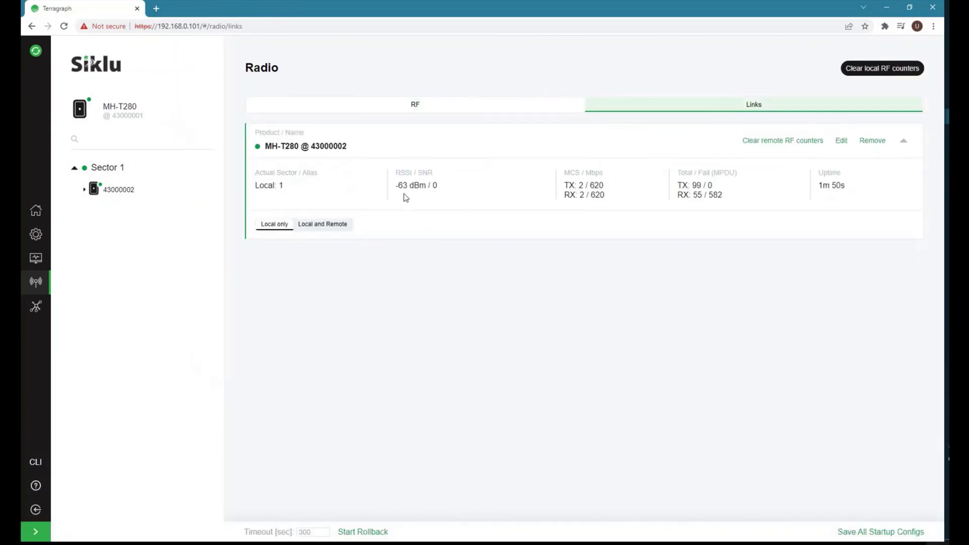
Keep refreshing the link statistics during alignment as RSSI climbs from -63 to -31 dBm, SNR 32, MCS 9.
double_click(398, 173)
double_click(401, 185)
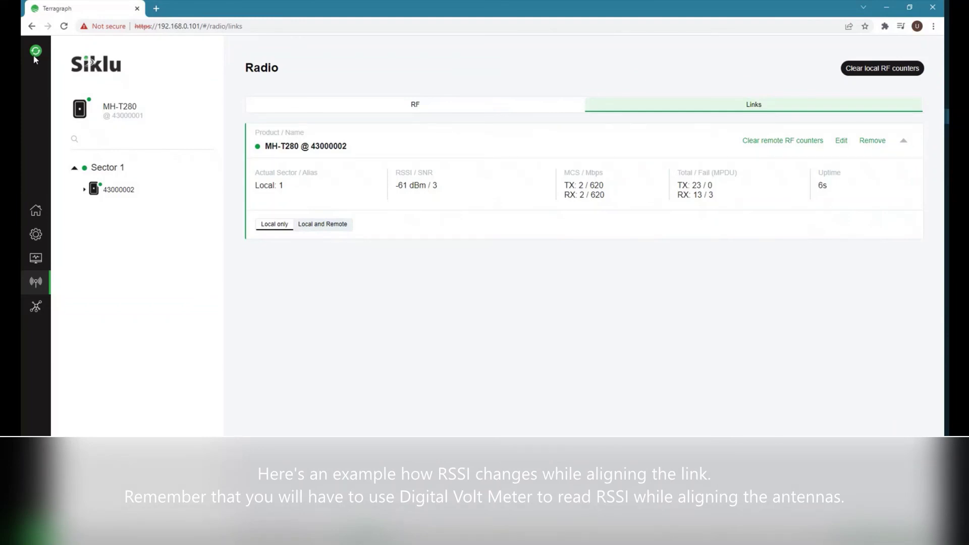
left_click(34, 58)
left_click(35, 58)
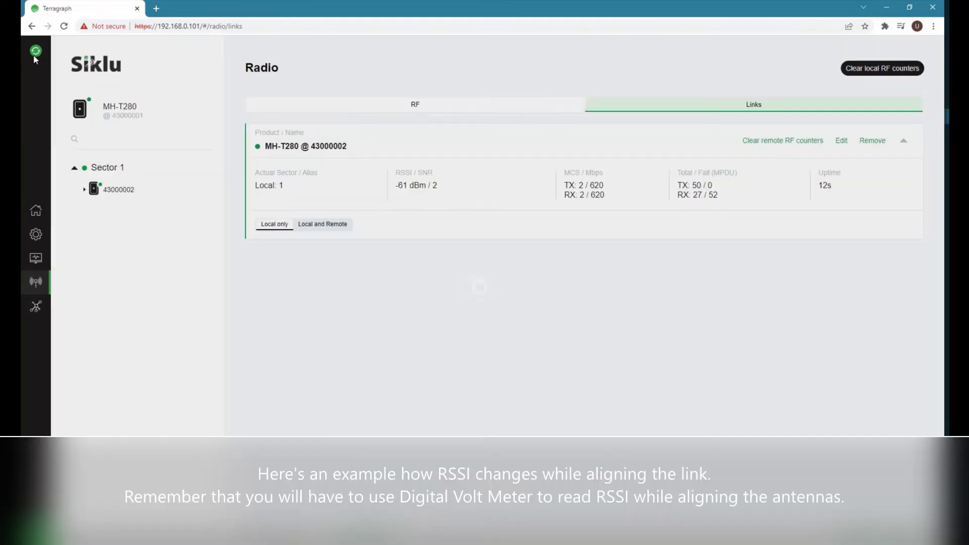
left_click(34, 58)
left_click(35, 58)
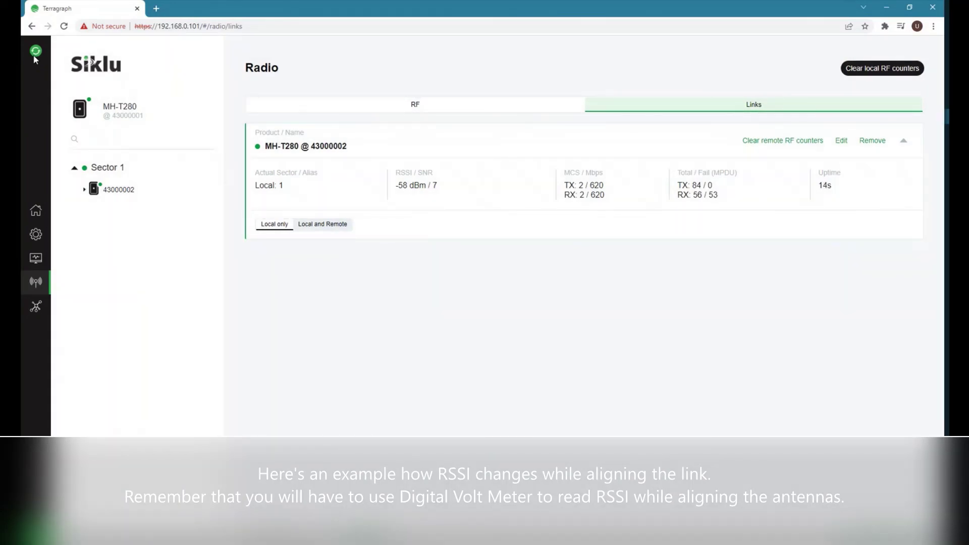
left_click(35, 58)
left_click(34, 58)
left_click(35, 58)
left_click(35, 58)
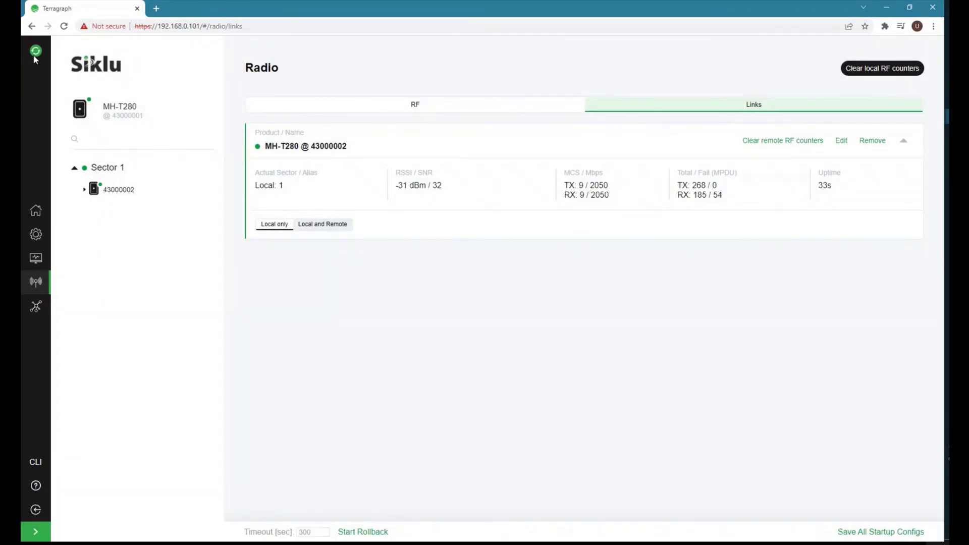
left_click(34, 58)
left_click(35, 58)
left_click(35, 58)
left_click(35, 58)
left_click(35, 58)
left_click(35, 58)
left_click(35, 58)
left_click(35, 58)
left_click(35, 58)
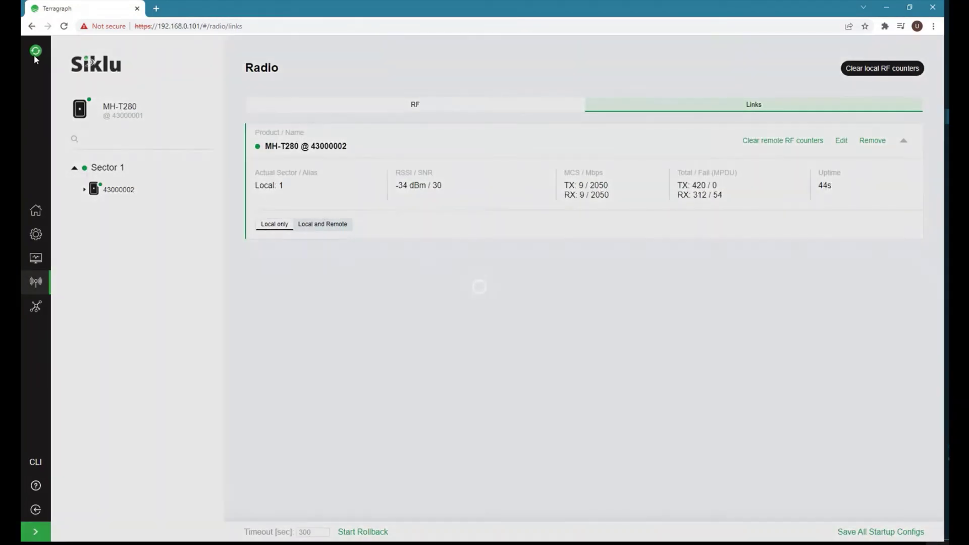
left_click(34, 58)
left_click(35, 58)
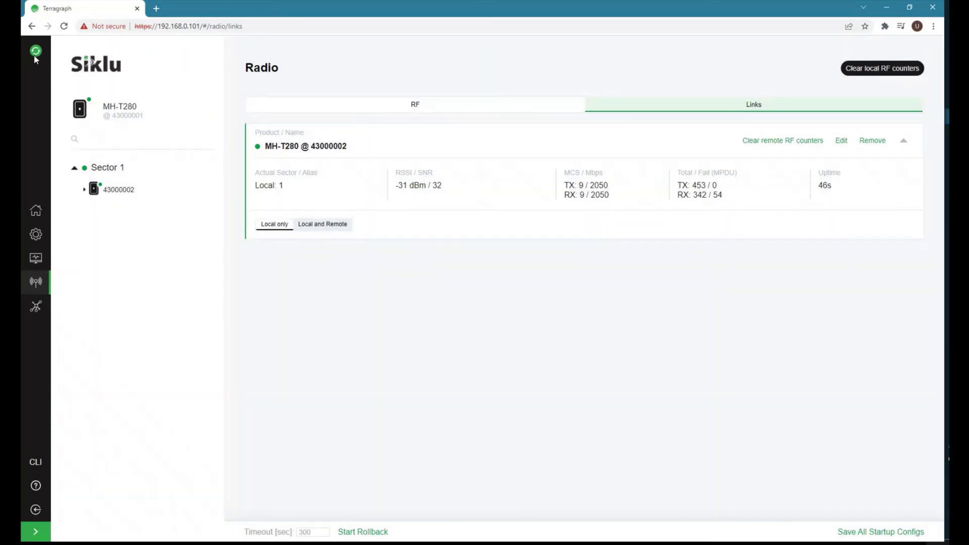
Set Tx power to Auto on radios 43000001 and 43000002 and apply.
left_click(35, 281)
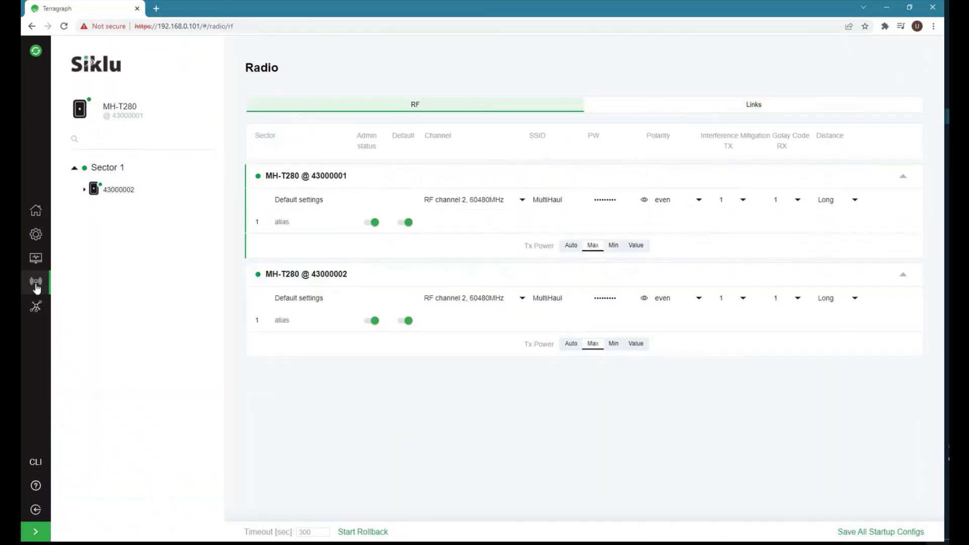
left_click(574, 249)
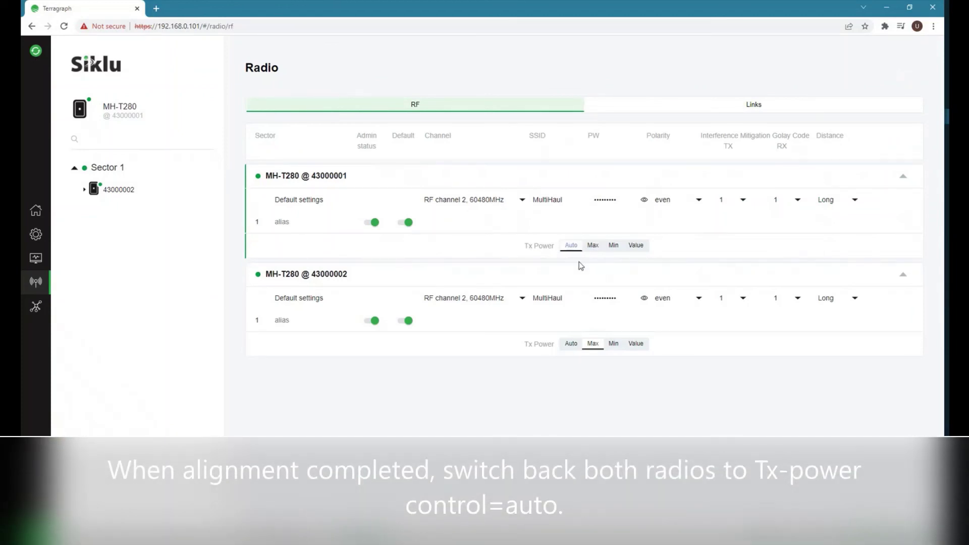
left_click(570, 347)
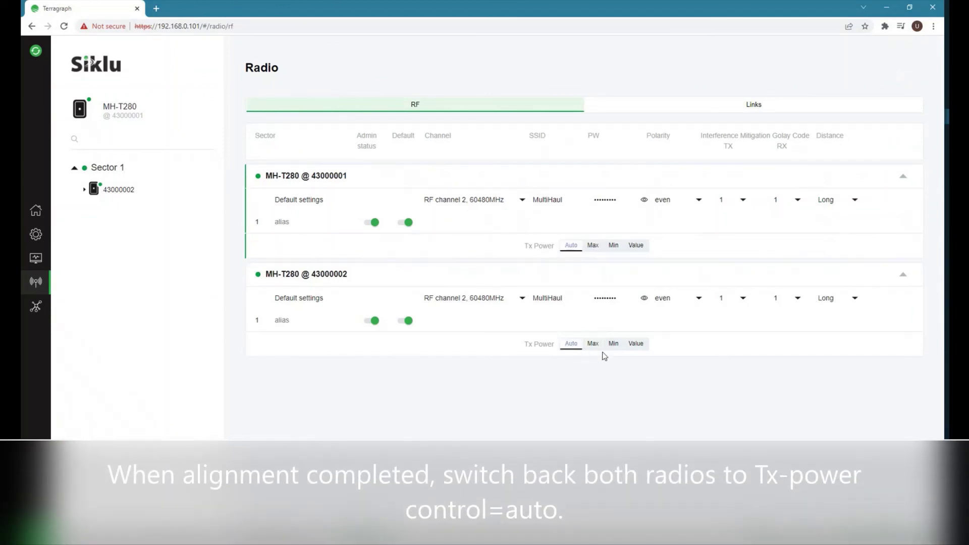
left_click(807, 532)
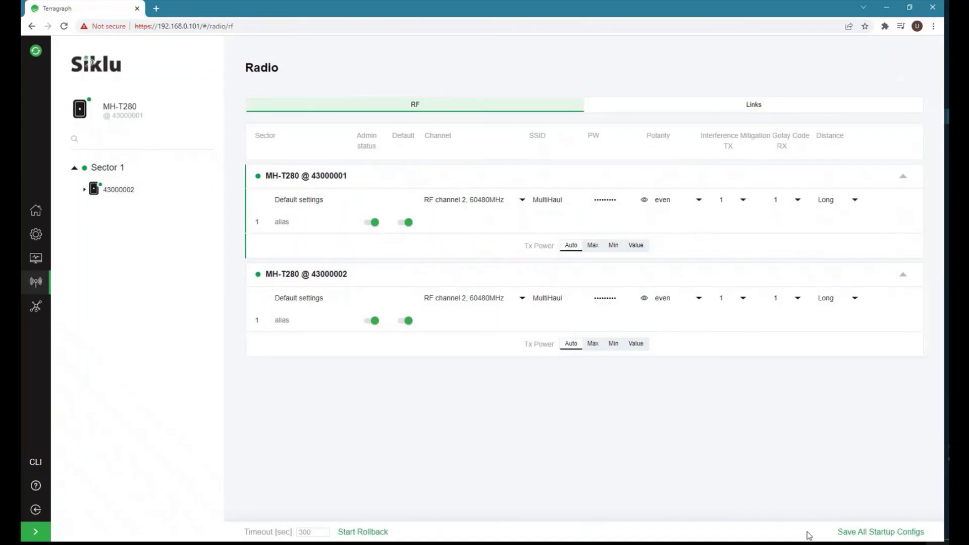
Refresh the link statistics, showing Local only, to confirm RSSI -48 dBm, SNR 17.
left_click(753, 107)
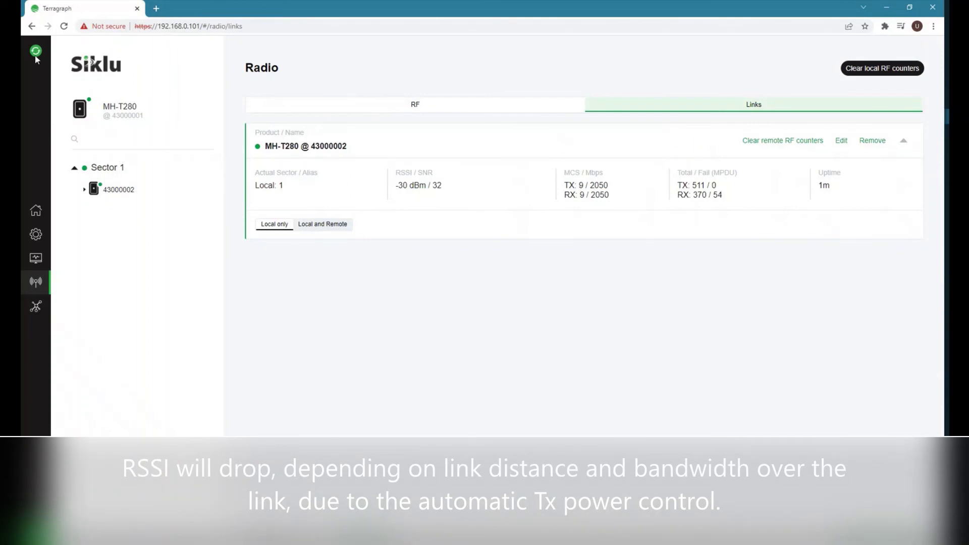
left_click(36, 52)
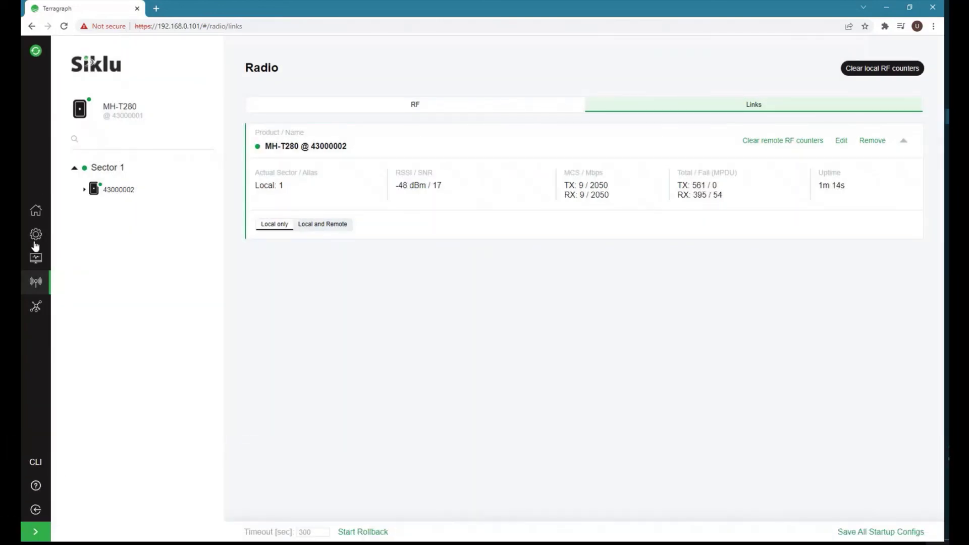
left_click(319, 225)
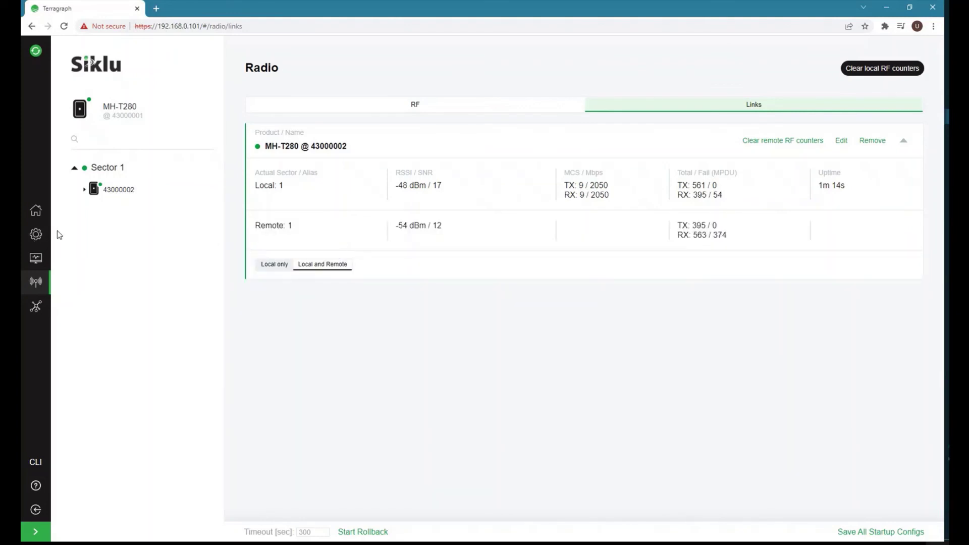
left_click(275, 265)
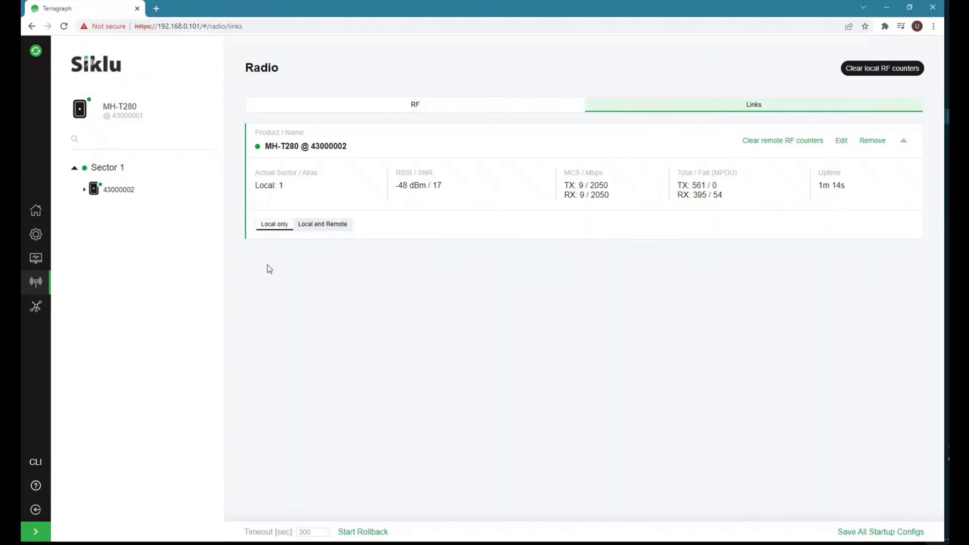